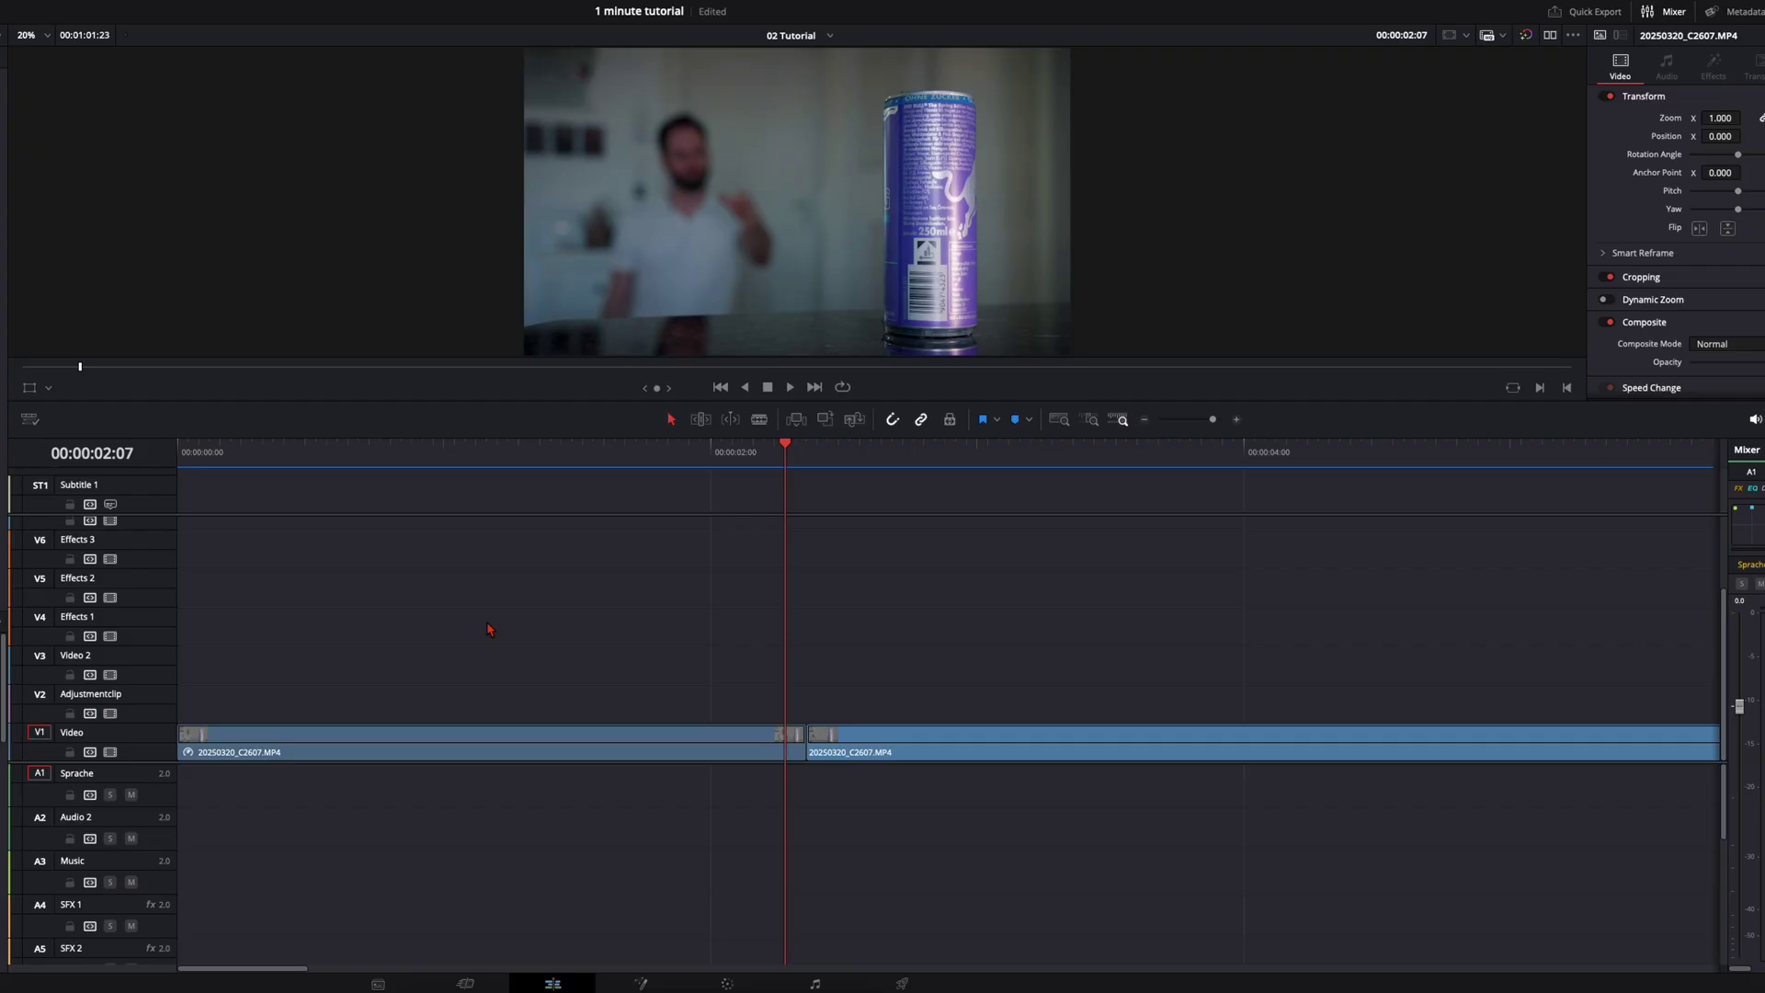
- Zoom the timeline out to show the whole can clip and scrub through its opening
{"action": "key", "text": "ctrl+minus"}
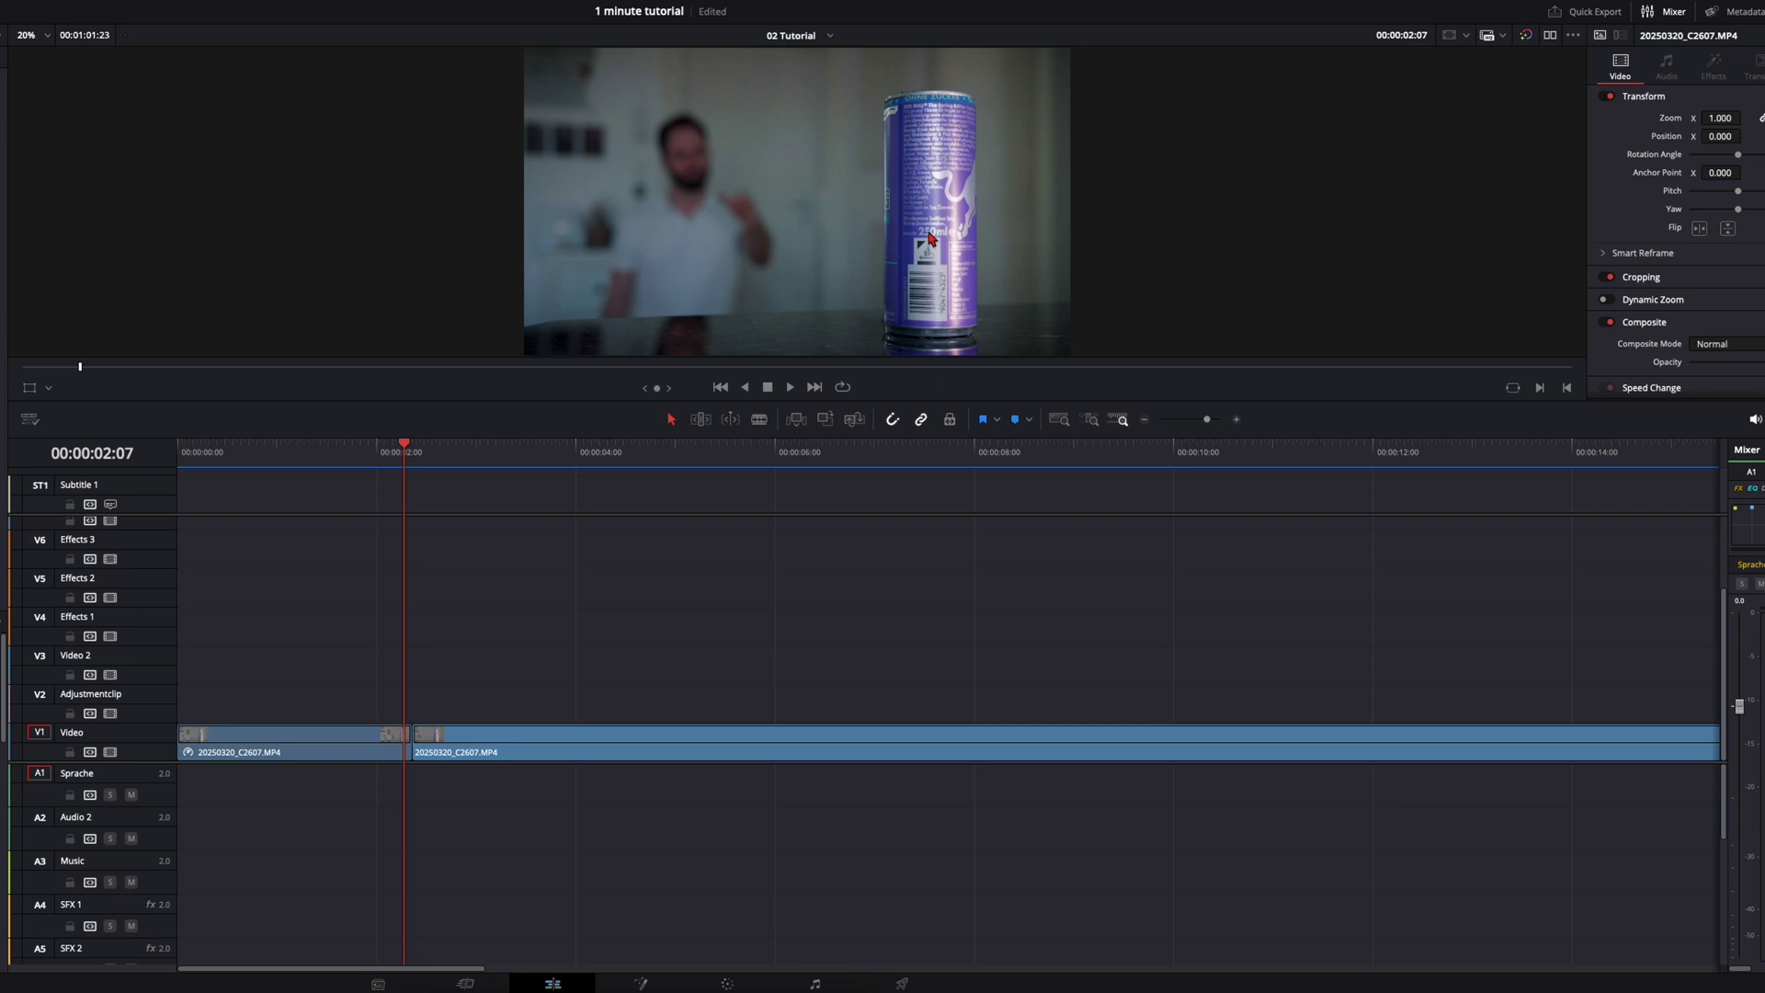
{"action": "left_click_drag", "start_coordinate": [205, 471], "coordinate": [1072, 460]}
- Play the edit, then extend the first clip's end one frame past the edit point
{"action": "key", "text": "Home"}
{"action": "key", "text": "space"}
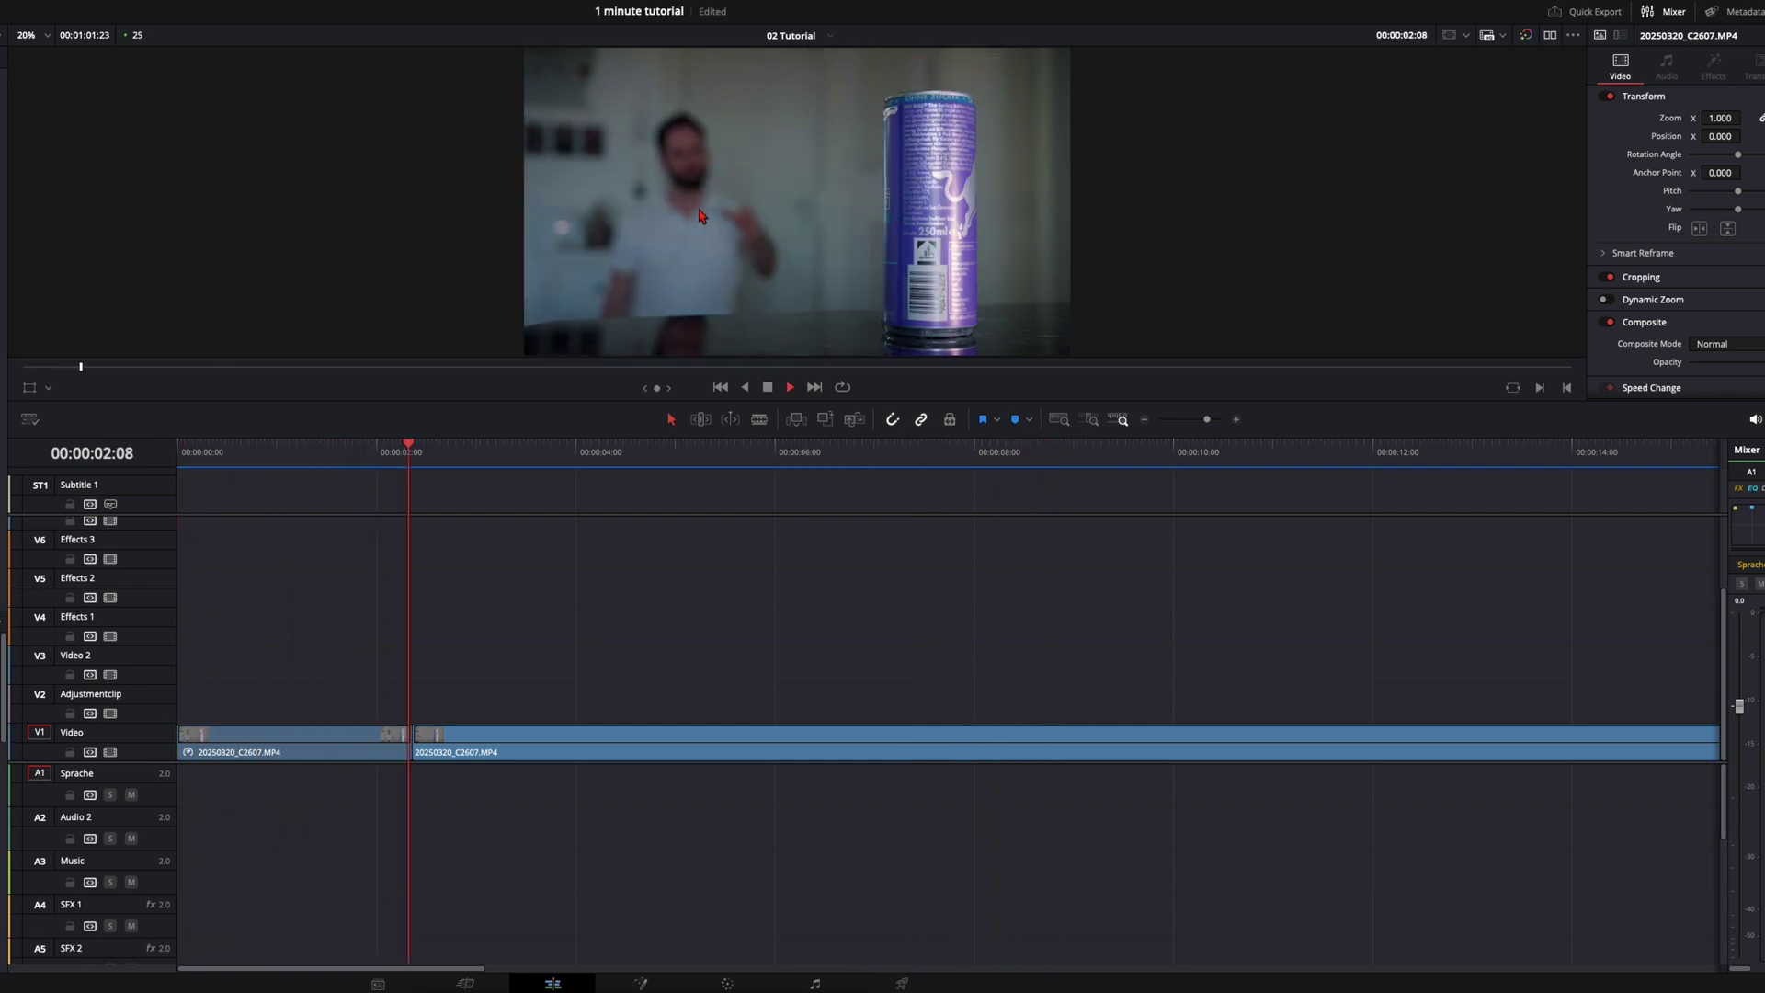
{"action": "key", "text": "space"}
{"action": "left_click_drag", "start_coordinate": [462, 462], "coordinate": [1114, 464]}
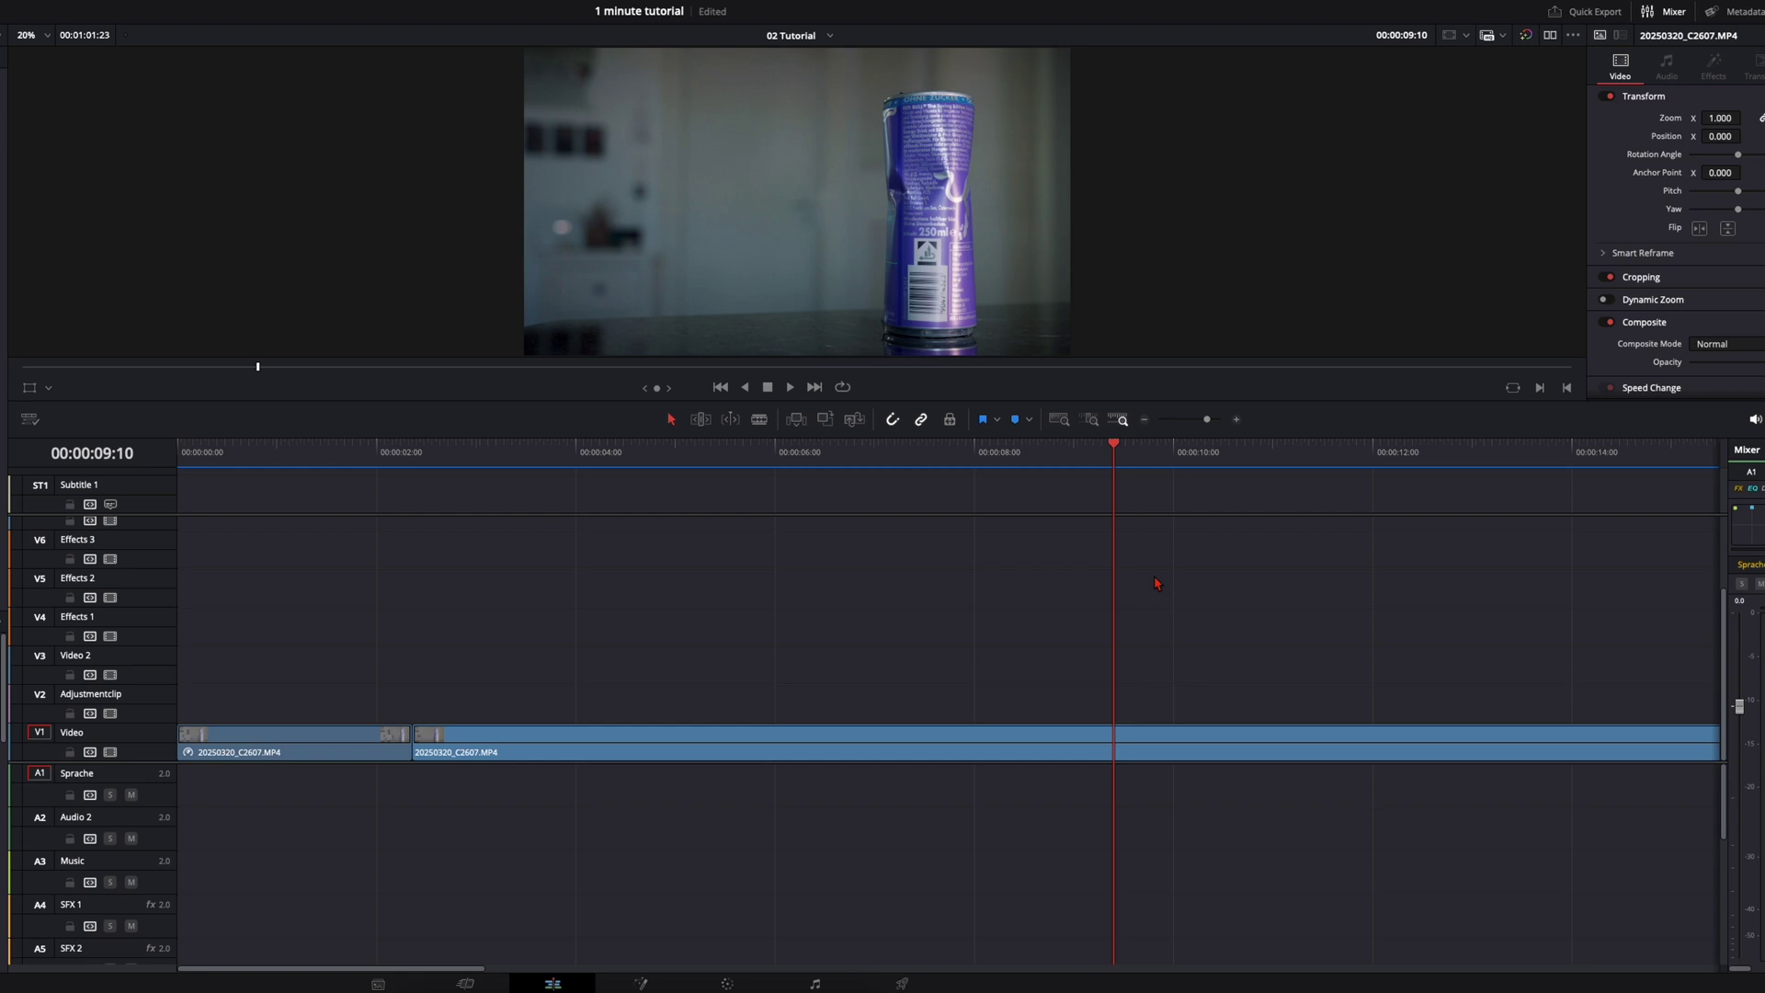
{"action": "key", "text": "Up"}
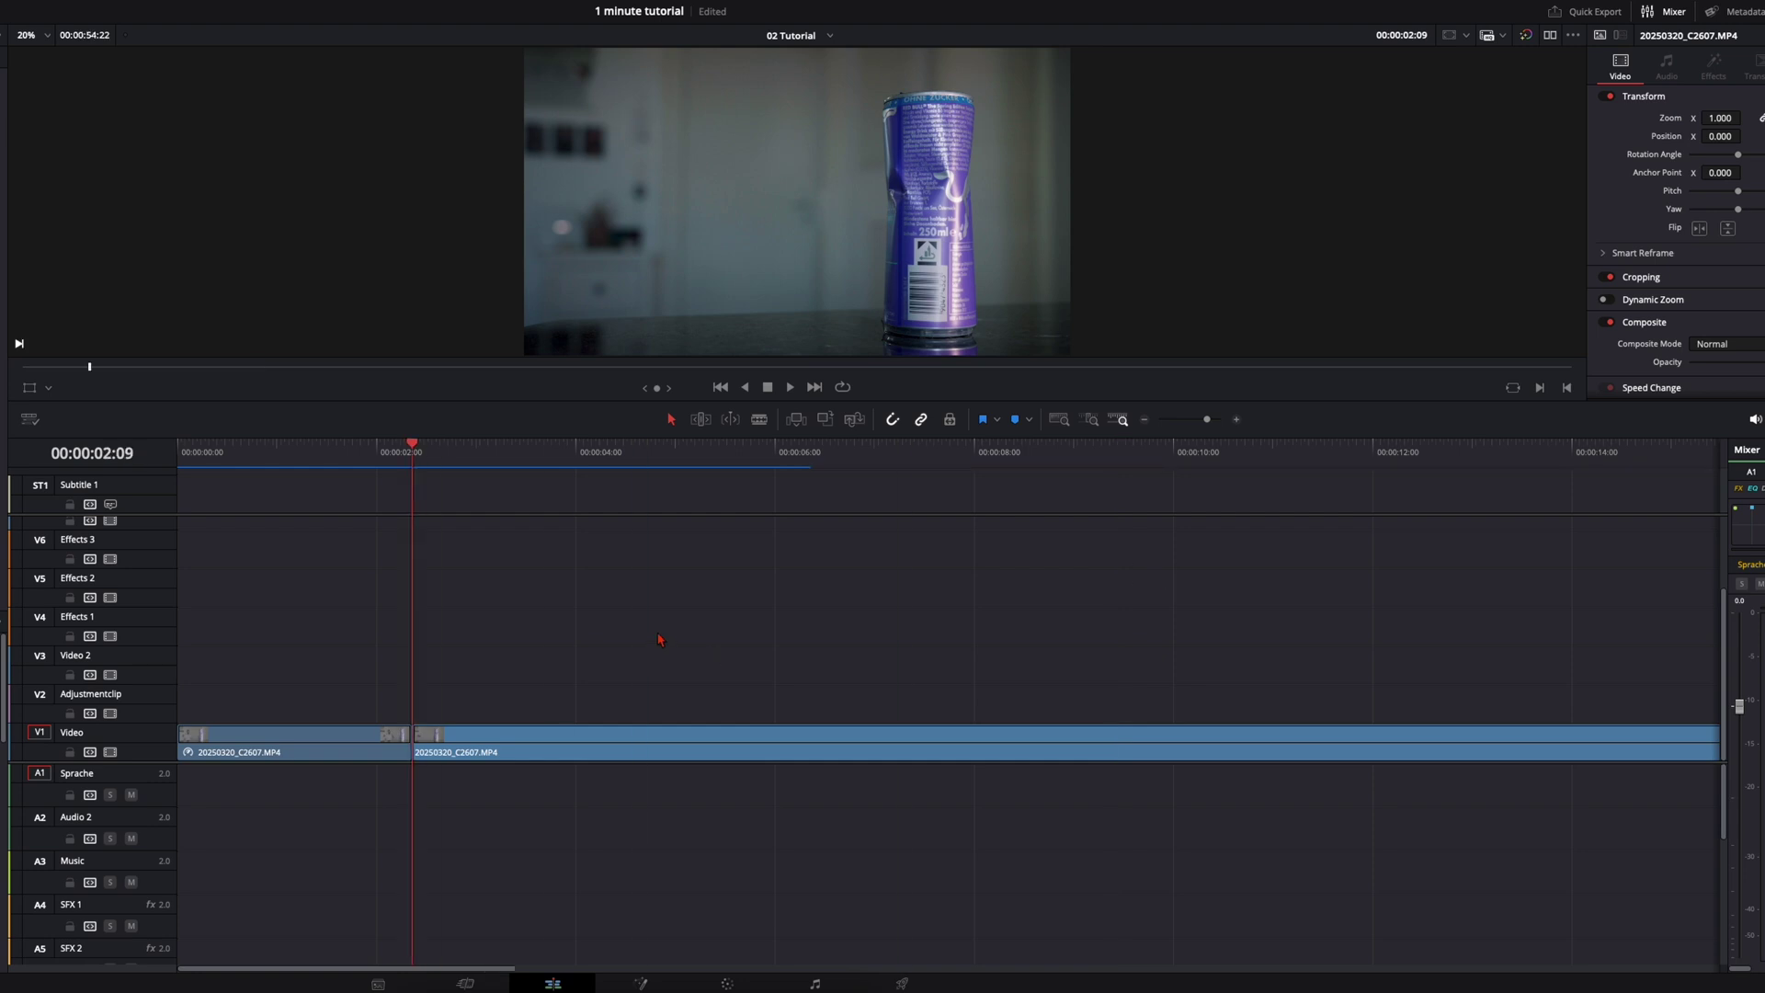
{"action": "key", "text": "Right"}
{"action": "key", "text": "e"}
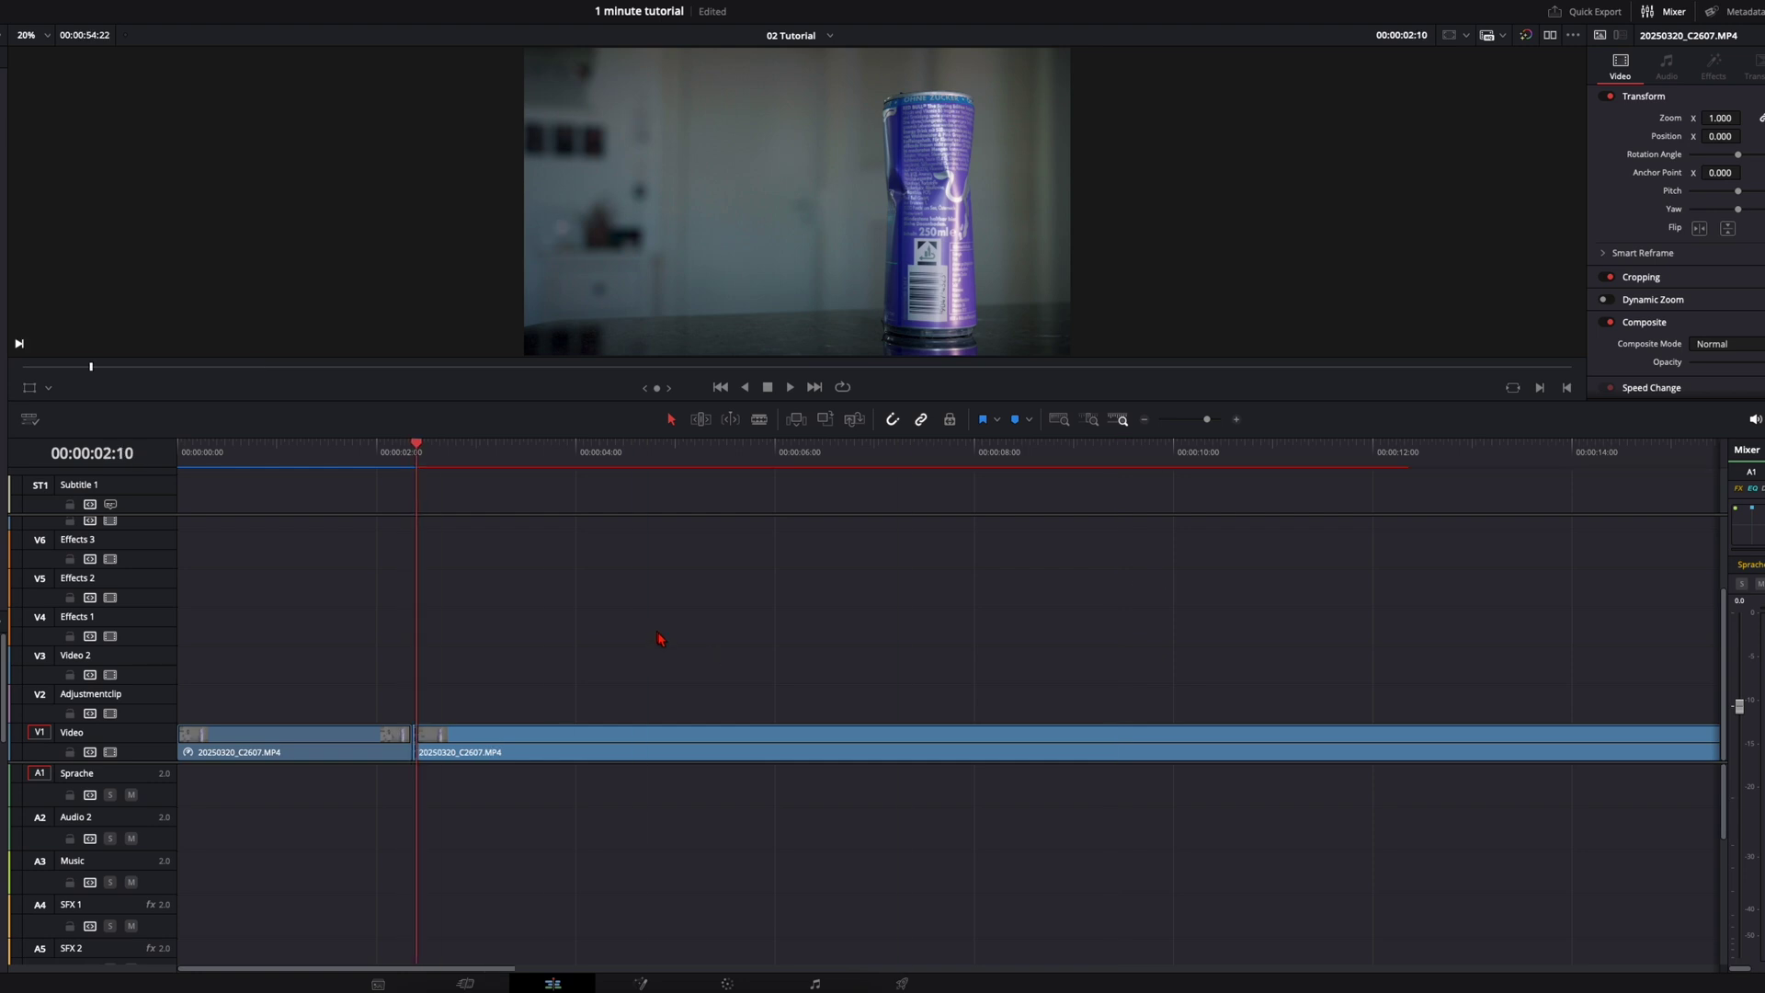
- Ripple-trim the hand-grip footage away at the first crush stages
{"action": "left_click_drag", "start_coordinate": [578, 467], "coordinate": [1170, 470]}
{"action": "key", "text": "shift+bracketleft"}
{"action": "key", "text": "Up"}
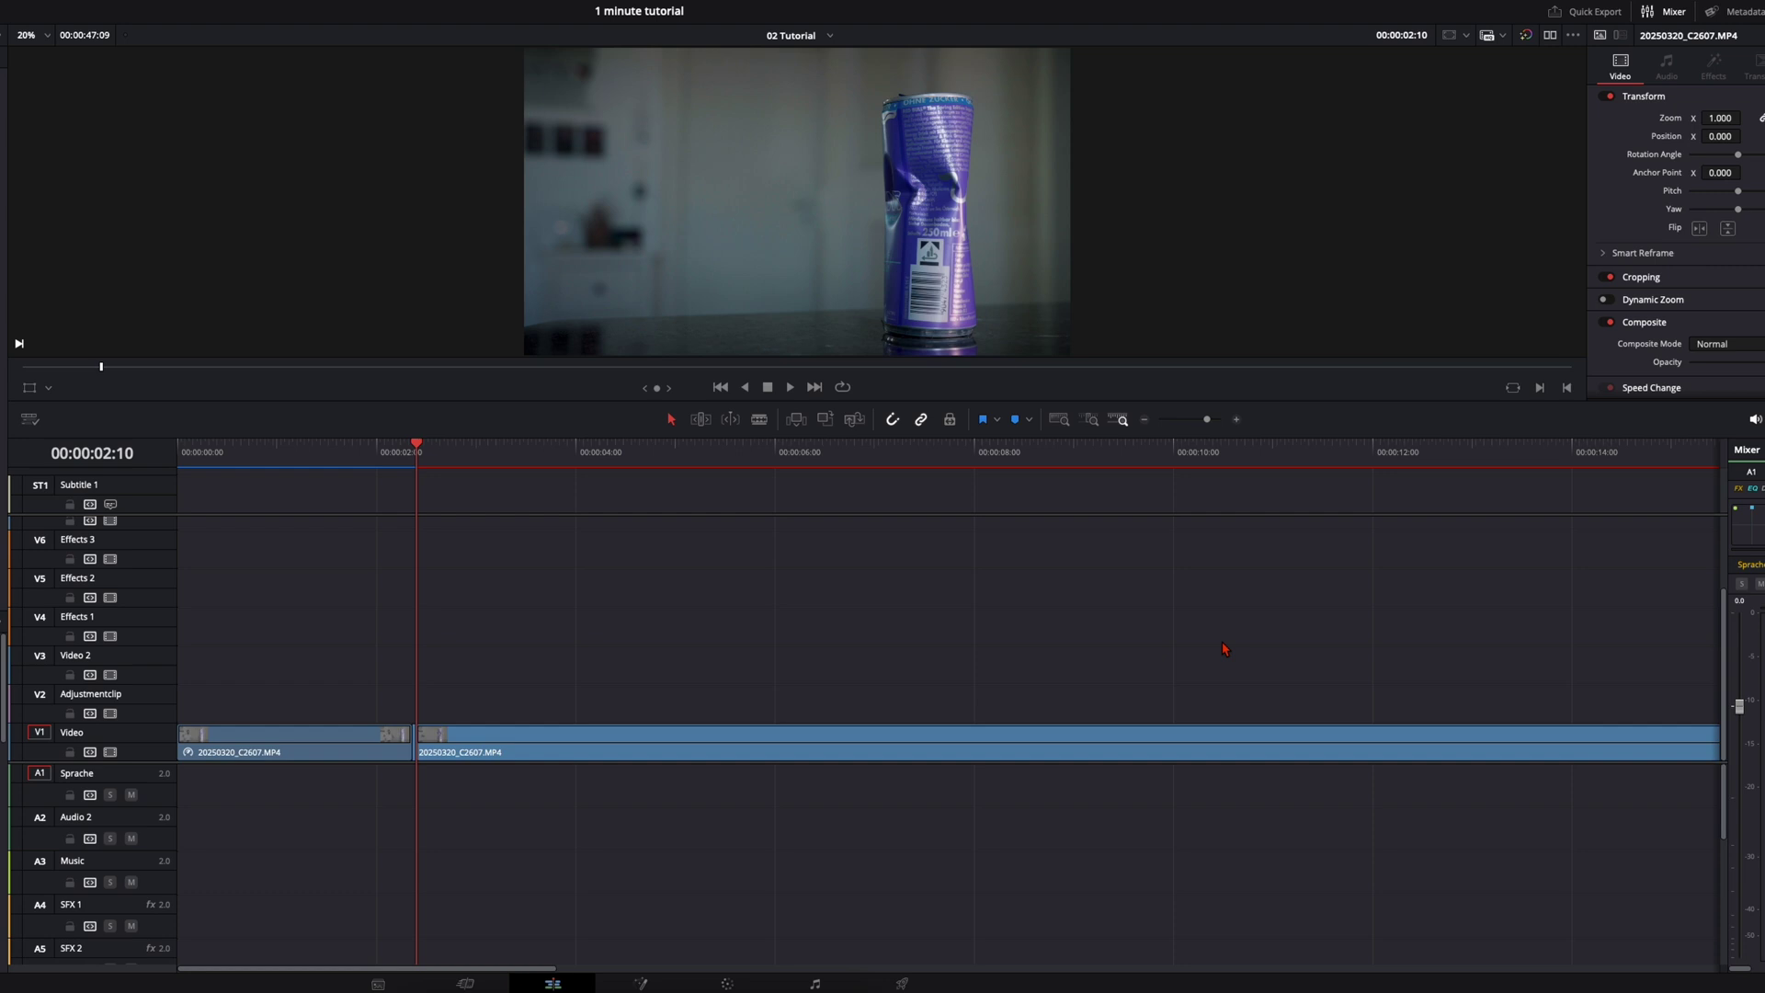
{"action": "key", "text": "Right"}
{"action": "left_click_drag", "start_coordinate": [951, 466], "coordinate": [1174, 478]}
{"action": "key", "text": "shift+bracketleft"}
- Trim out the next stretch of hand footage and review the crush sequence forward and reverse
{"action": "key", "text": "Right"}
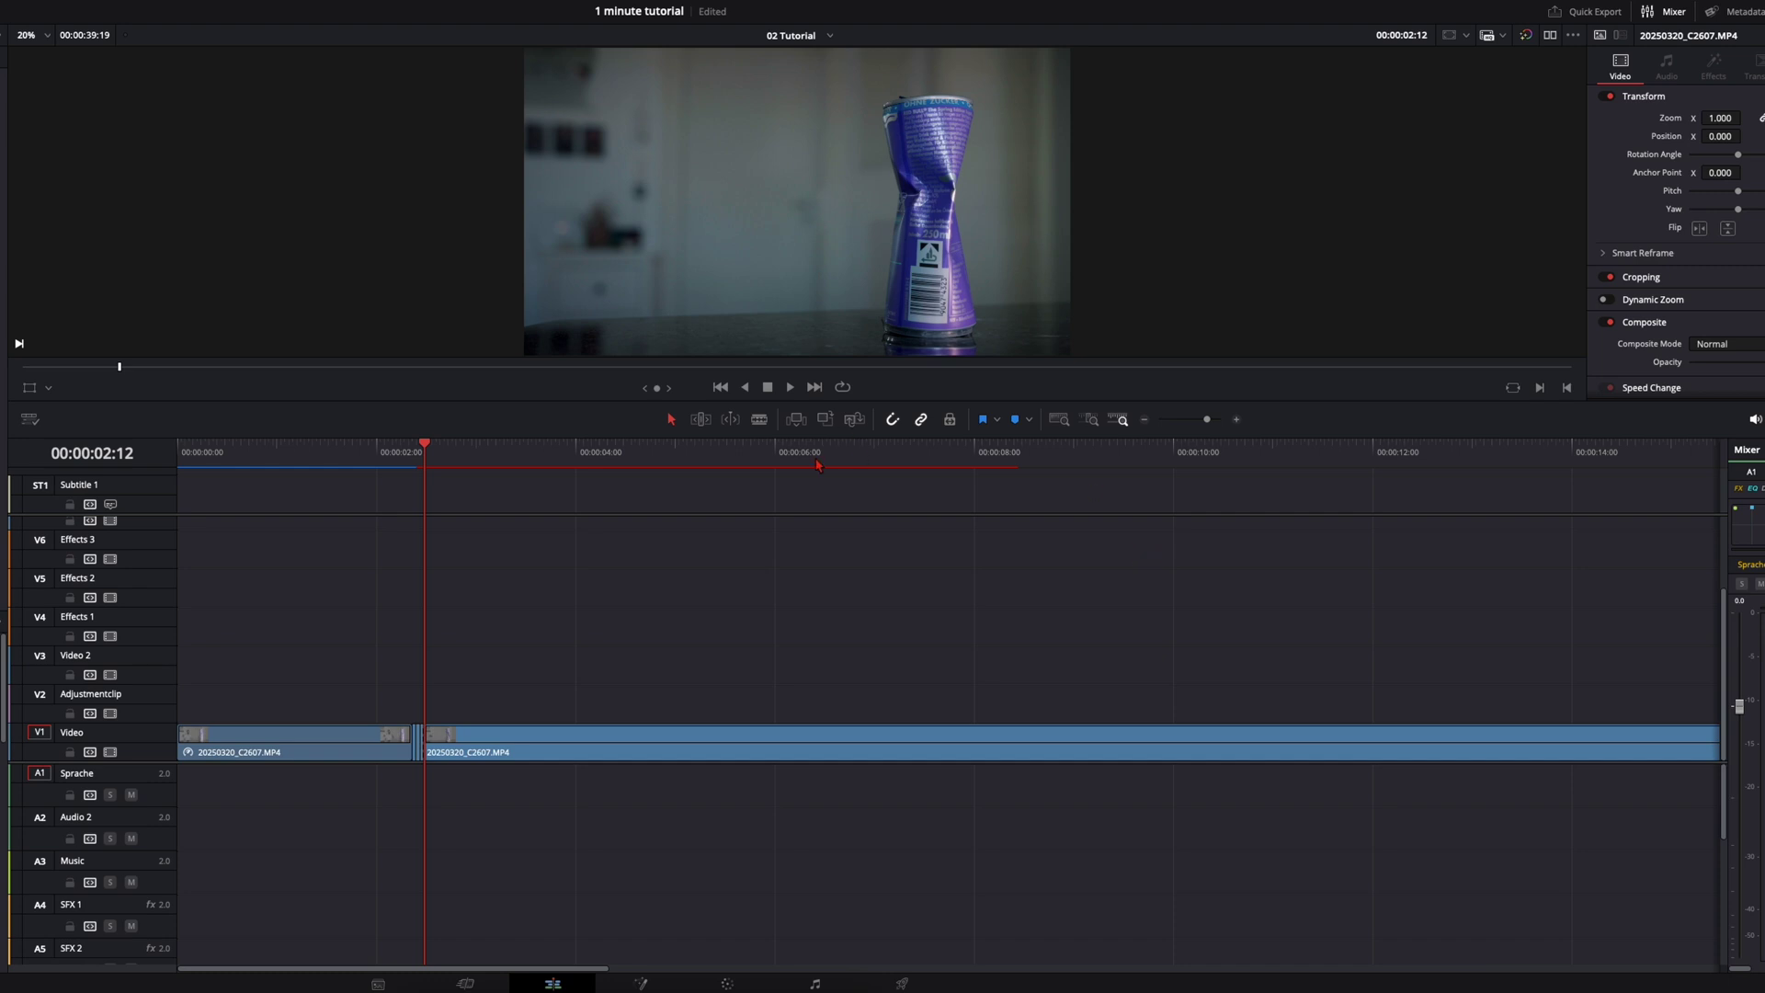
{"action": "left_click_drag", "start_coordinate": [817, 466], "coordinate": [965, 464]}
{"action": "key", "text": "shift+bracketleft"}
{"action": "key", "text": "space"}
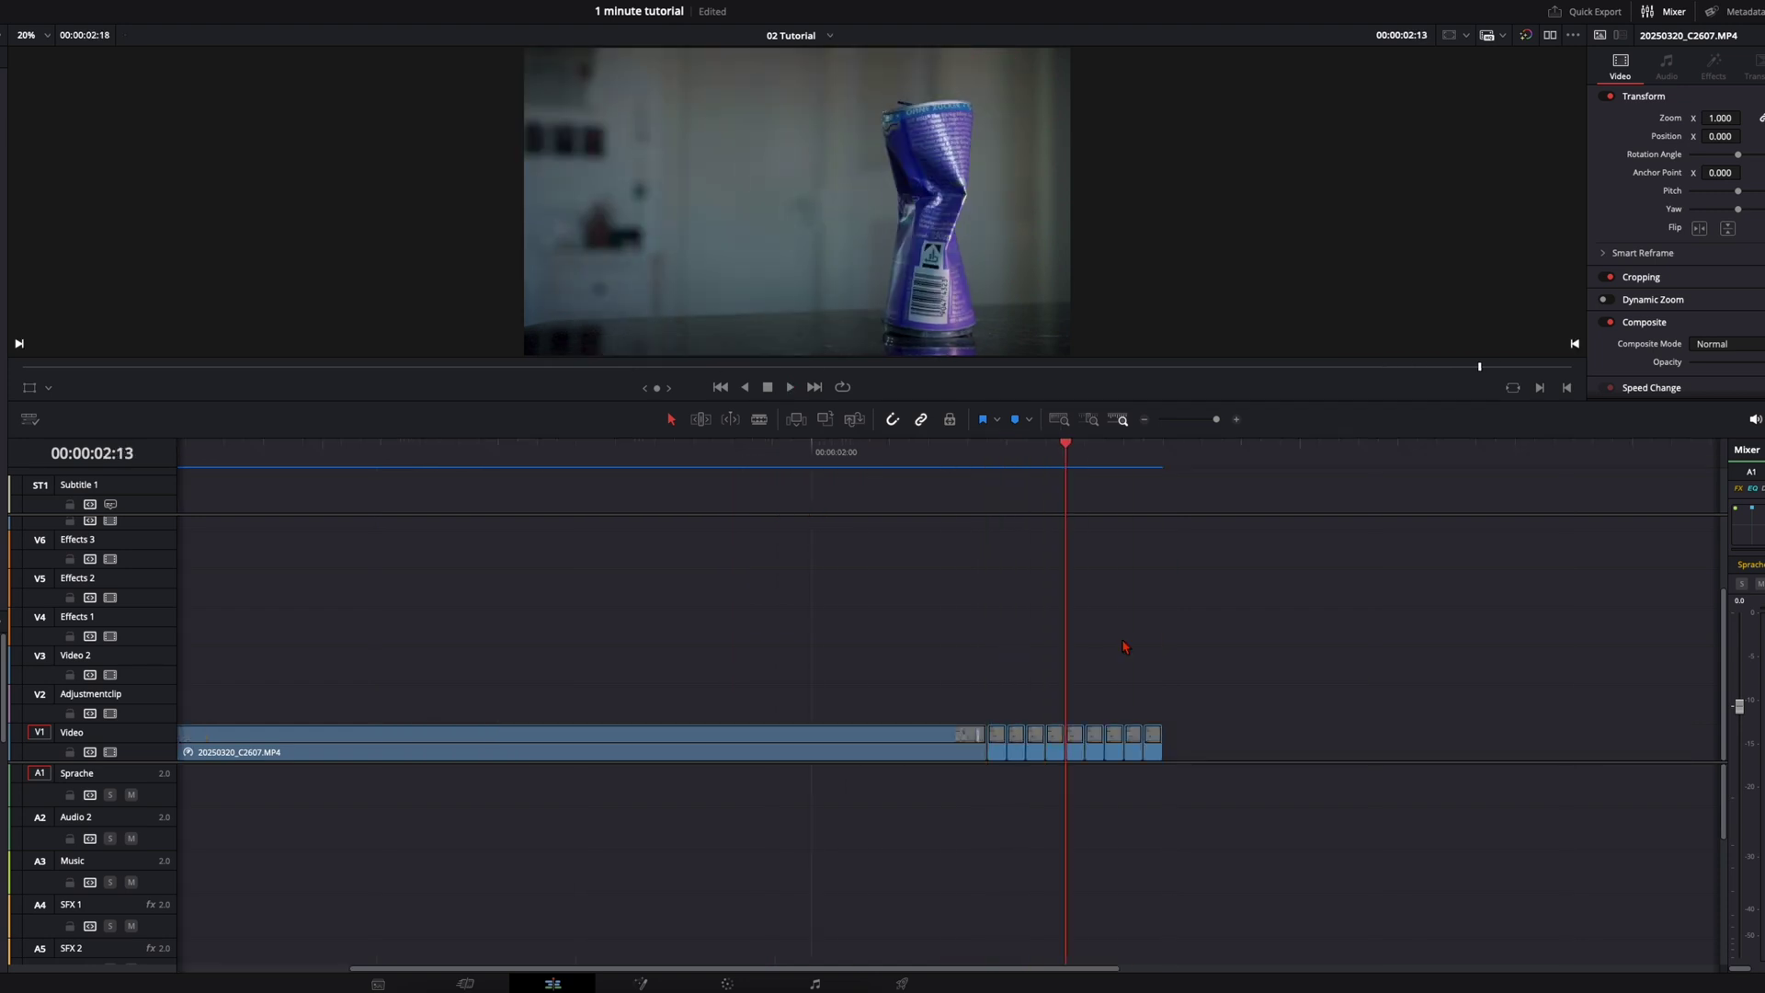
{"action": "key", "text": "j"}
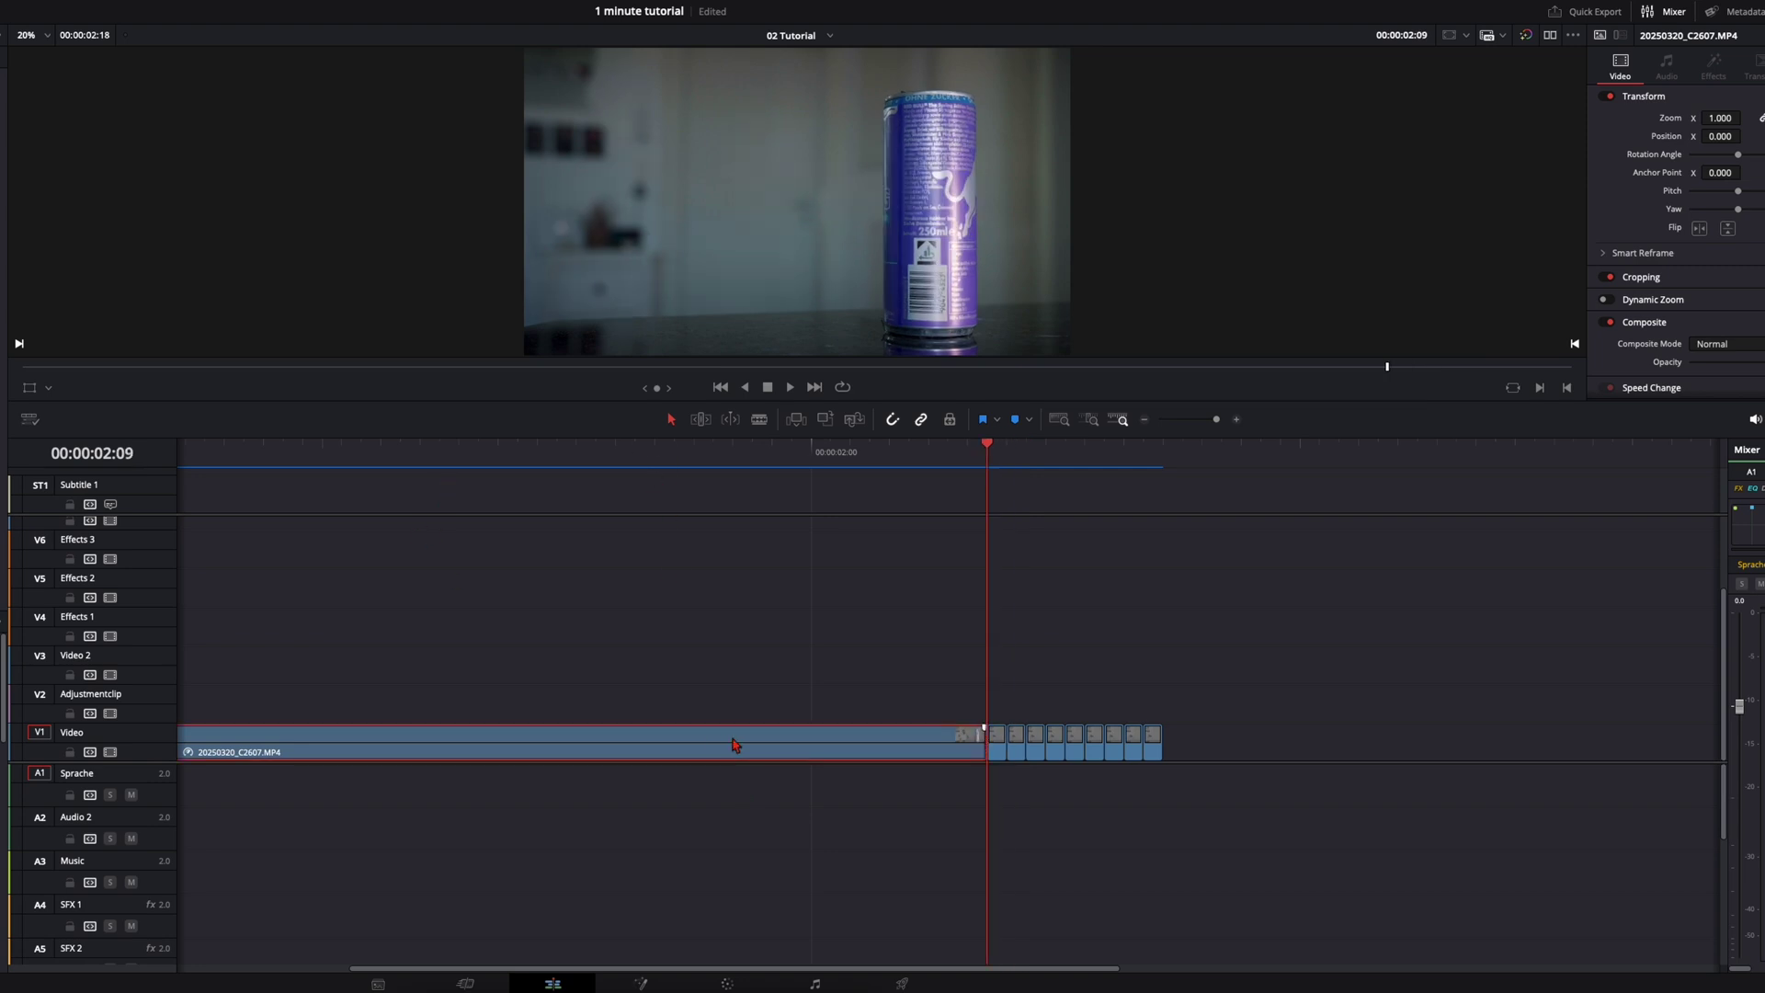
- Lift the presenter clip to V2, add Marker 1 at 00:00:01:14, and slide the crush clips to it
{"action": "left_click_drag", "start_coordinate": [735, 745], "coordinate": [729, 712]}
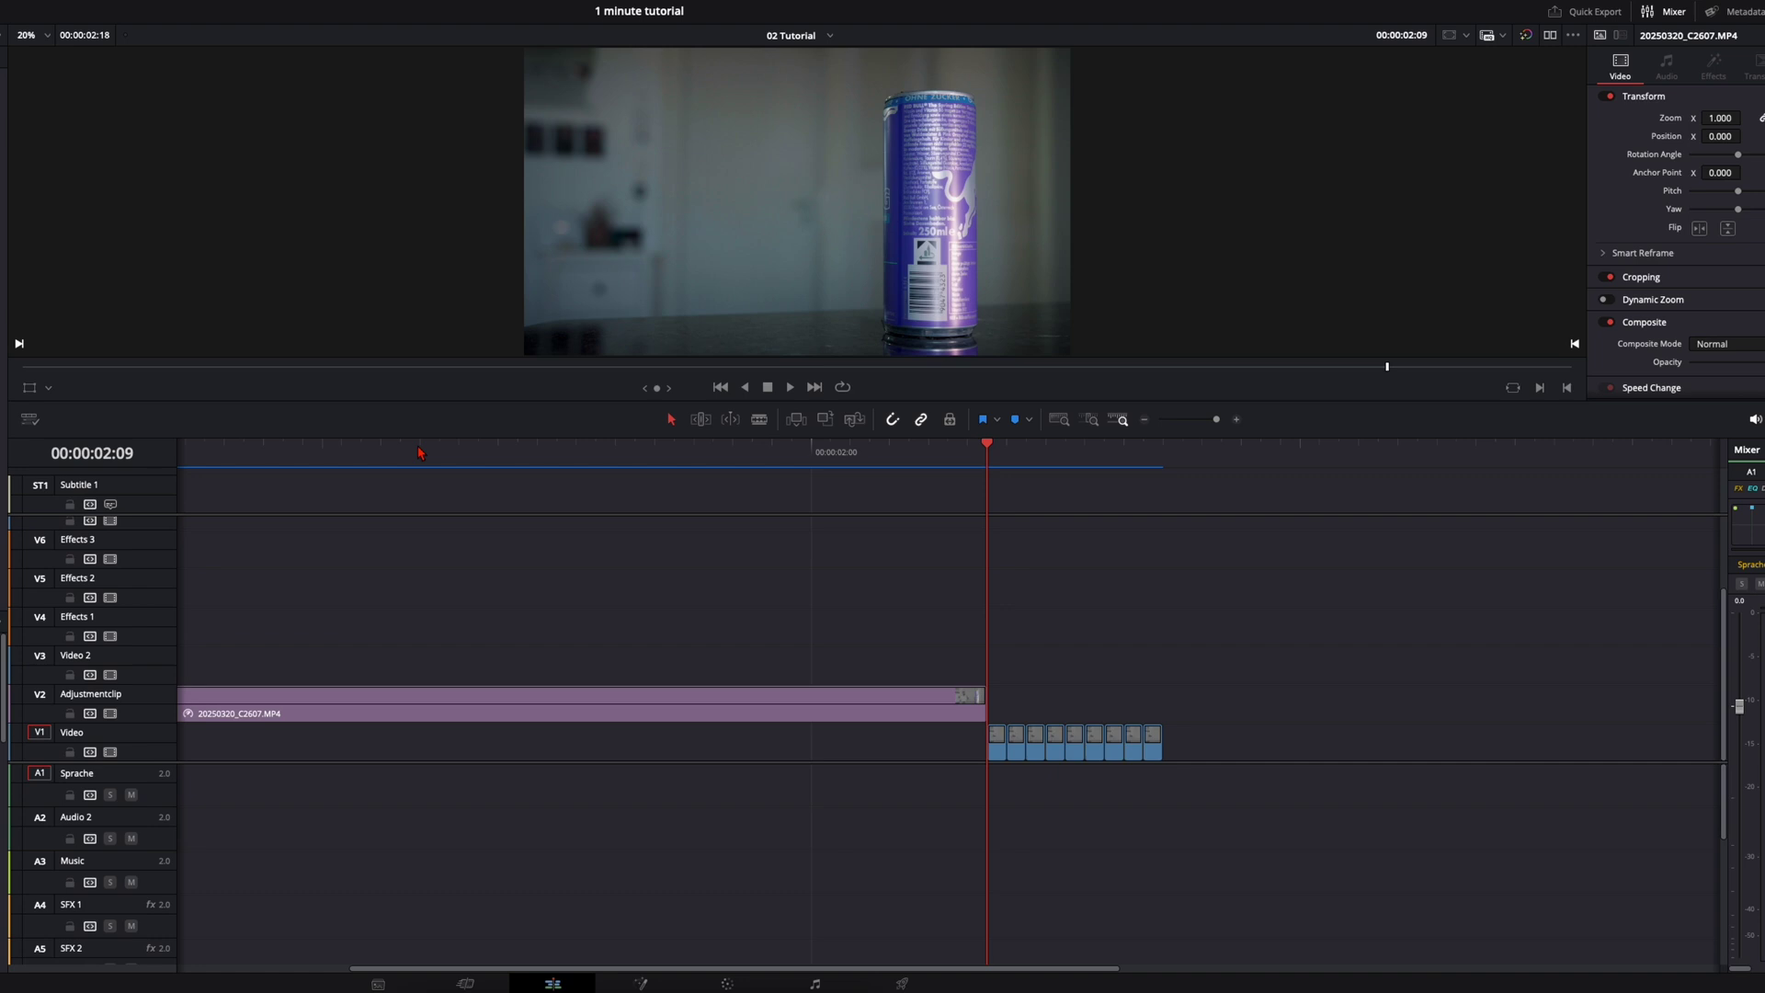
{"action": "left_click_drag", "start_coordinate": [418, 453], "coordinate": [602, 462]}
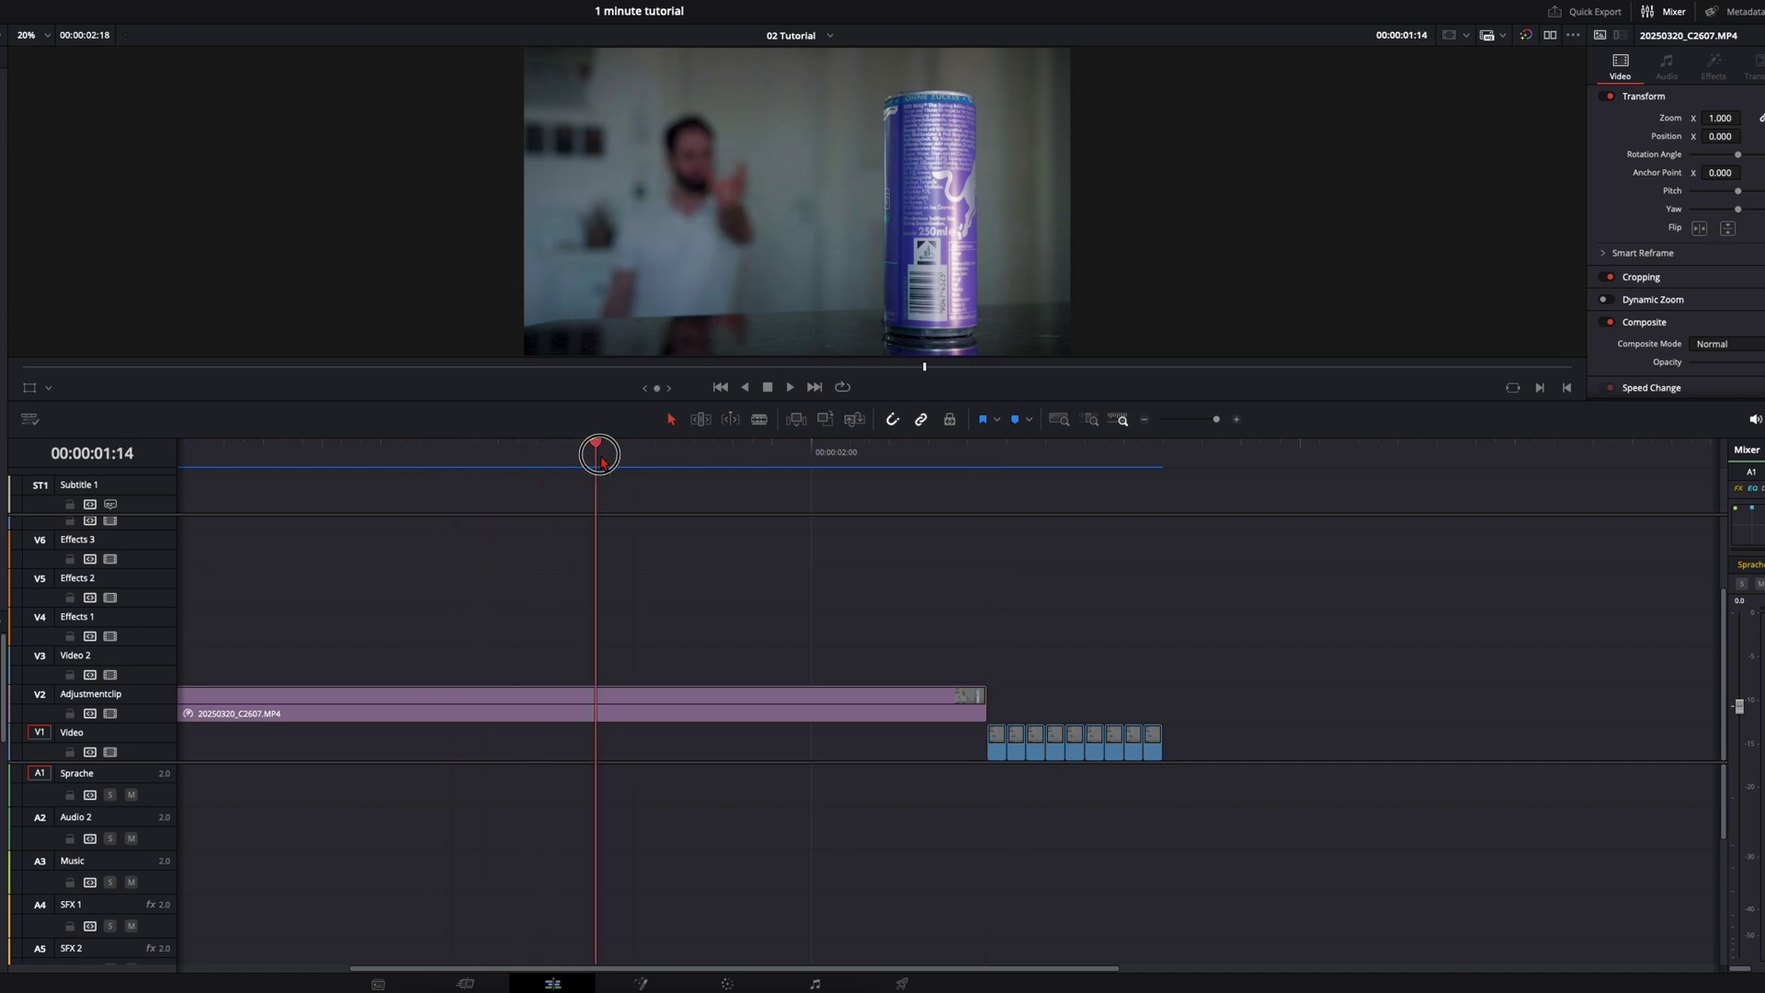
{"action": "left_click", "coordinate": [1012, 427]}
{"action": "mouse_move", "coordinate": [1221, 807]}
{"action": "left_mouse_down"}
{"action": "mouse_move", "coordinate": [1017, 737]}
{"action": "mouse_move", "coordinate": [607, 768]}
{"action": "left_mouse_up"}
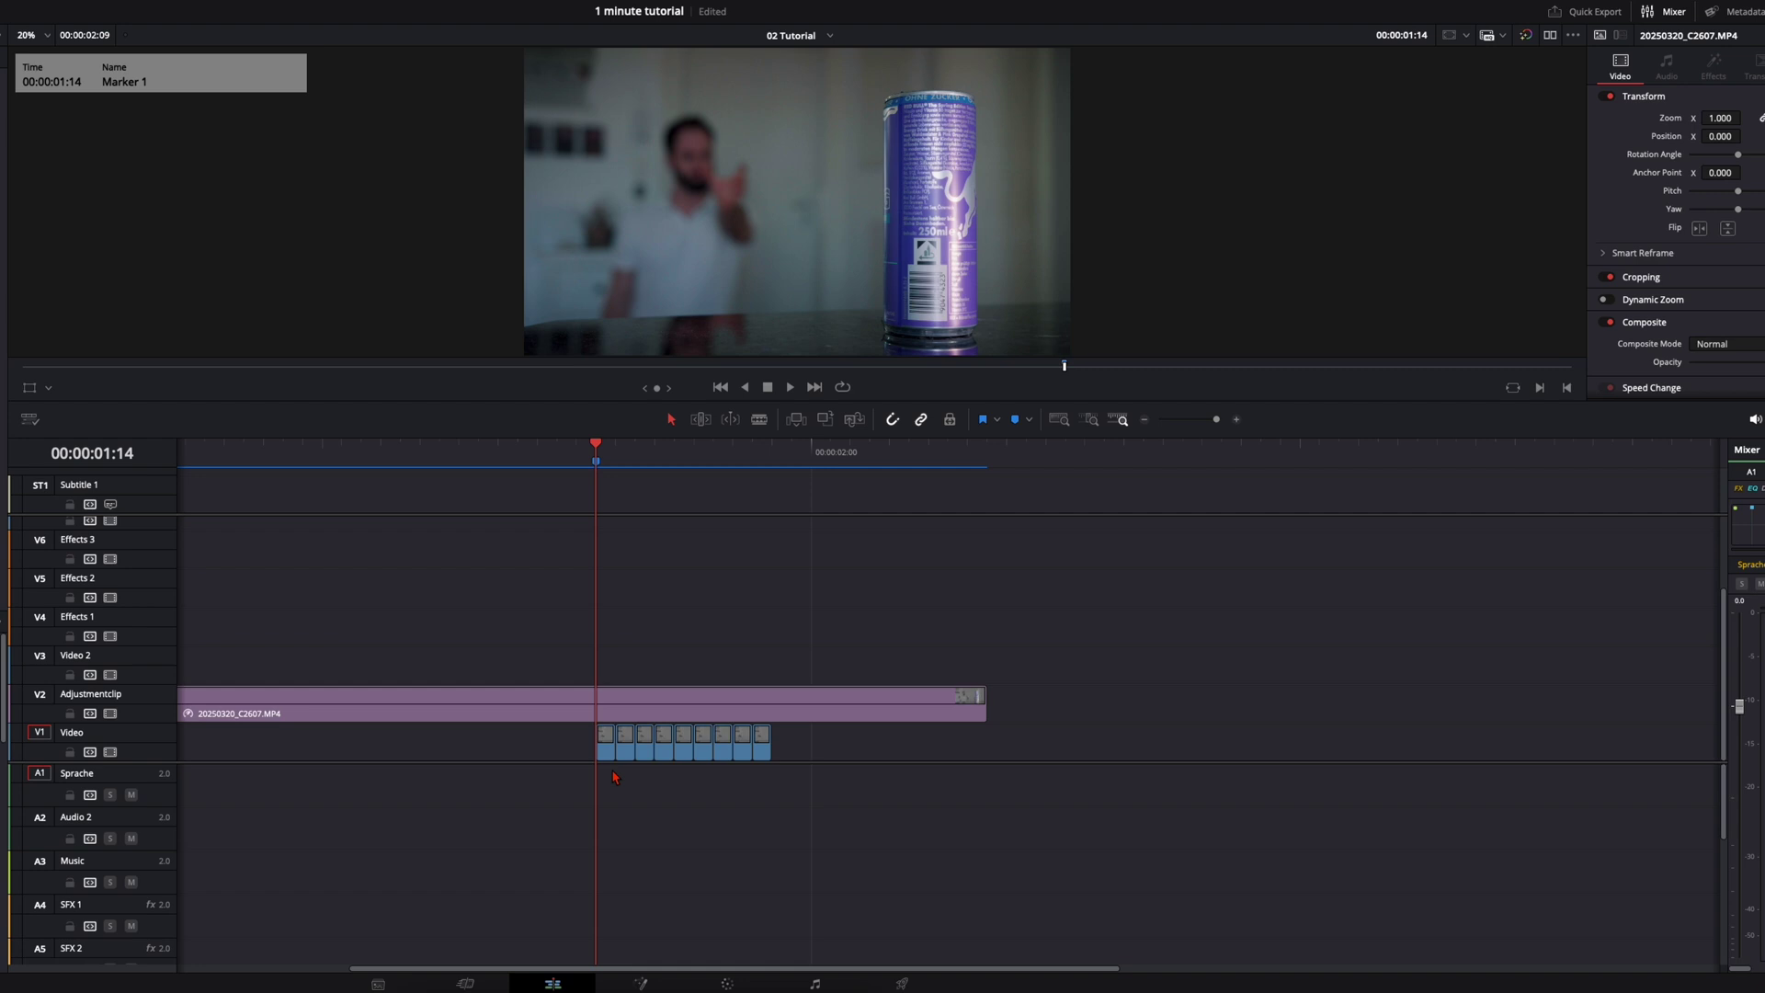
{"action": "left_click", "coordinate": [616, 704]}
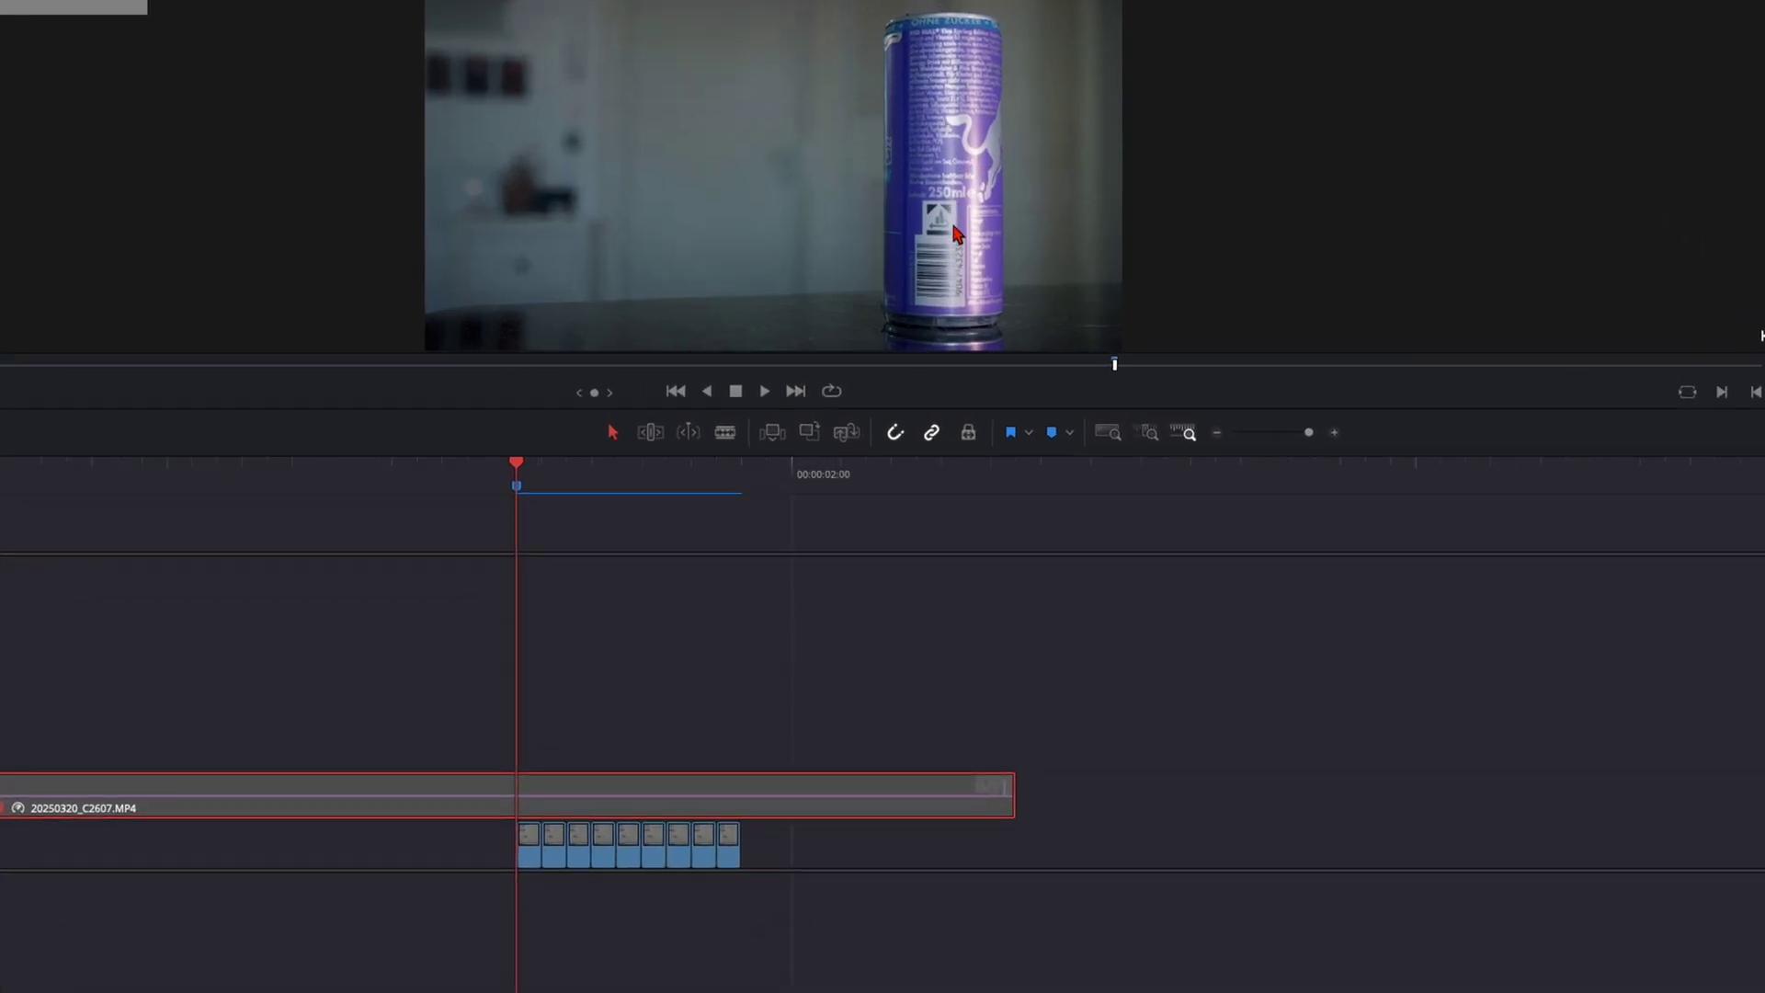
- Make the first crush clip a freeze frame via Change Clip Speed
{"action": "left_click", "coordinate": [671, 620]}
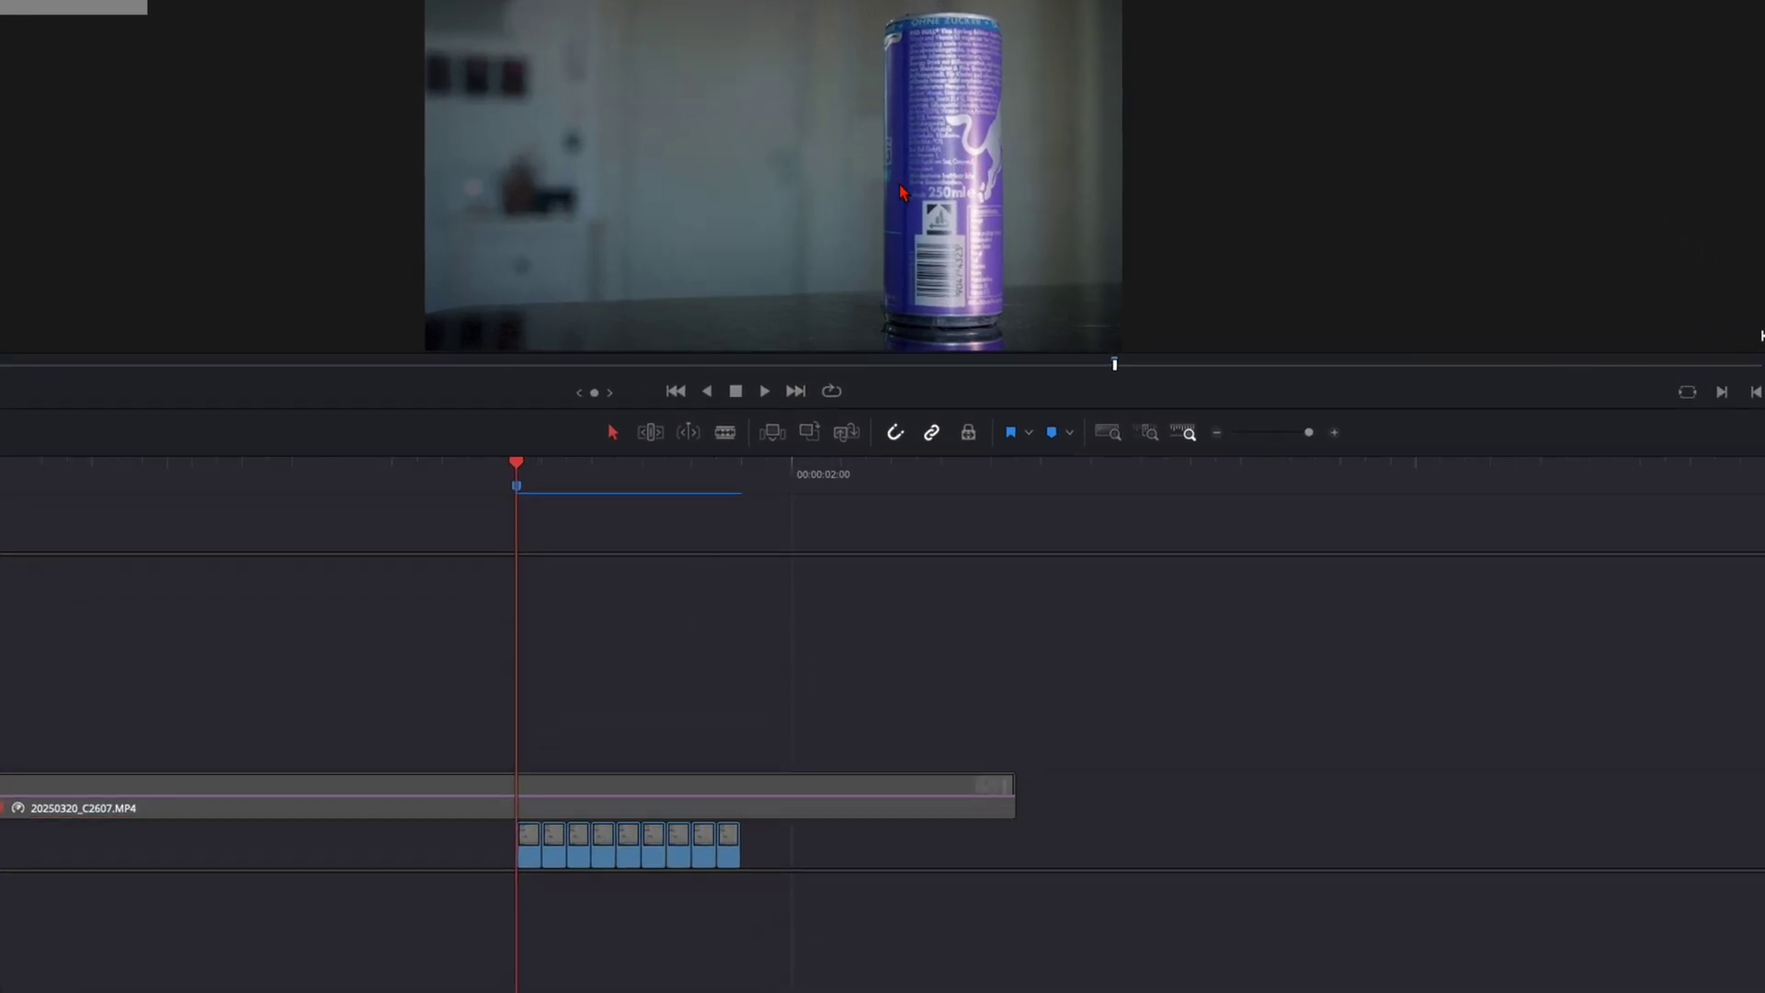
{"action": "right_click", "coordinate": [526, 841]}
{"action": "left_click", "coordinate": [621, 512]}
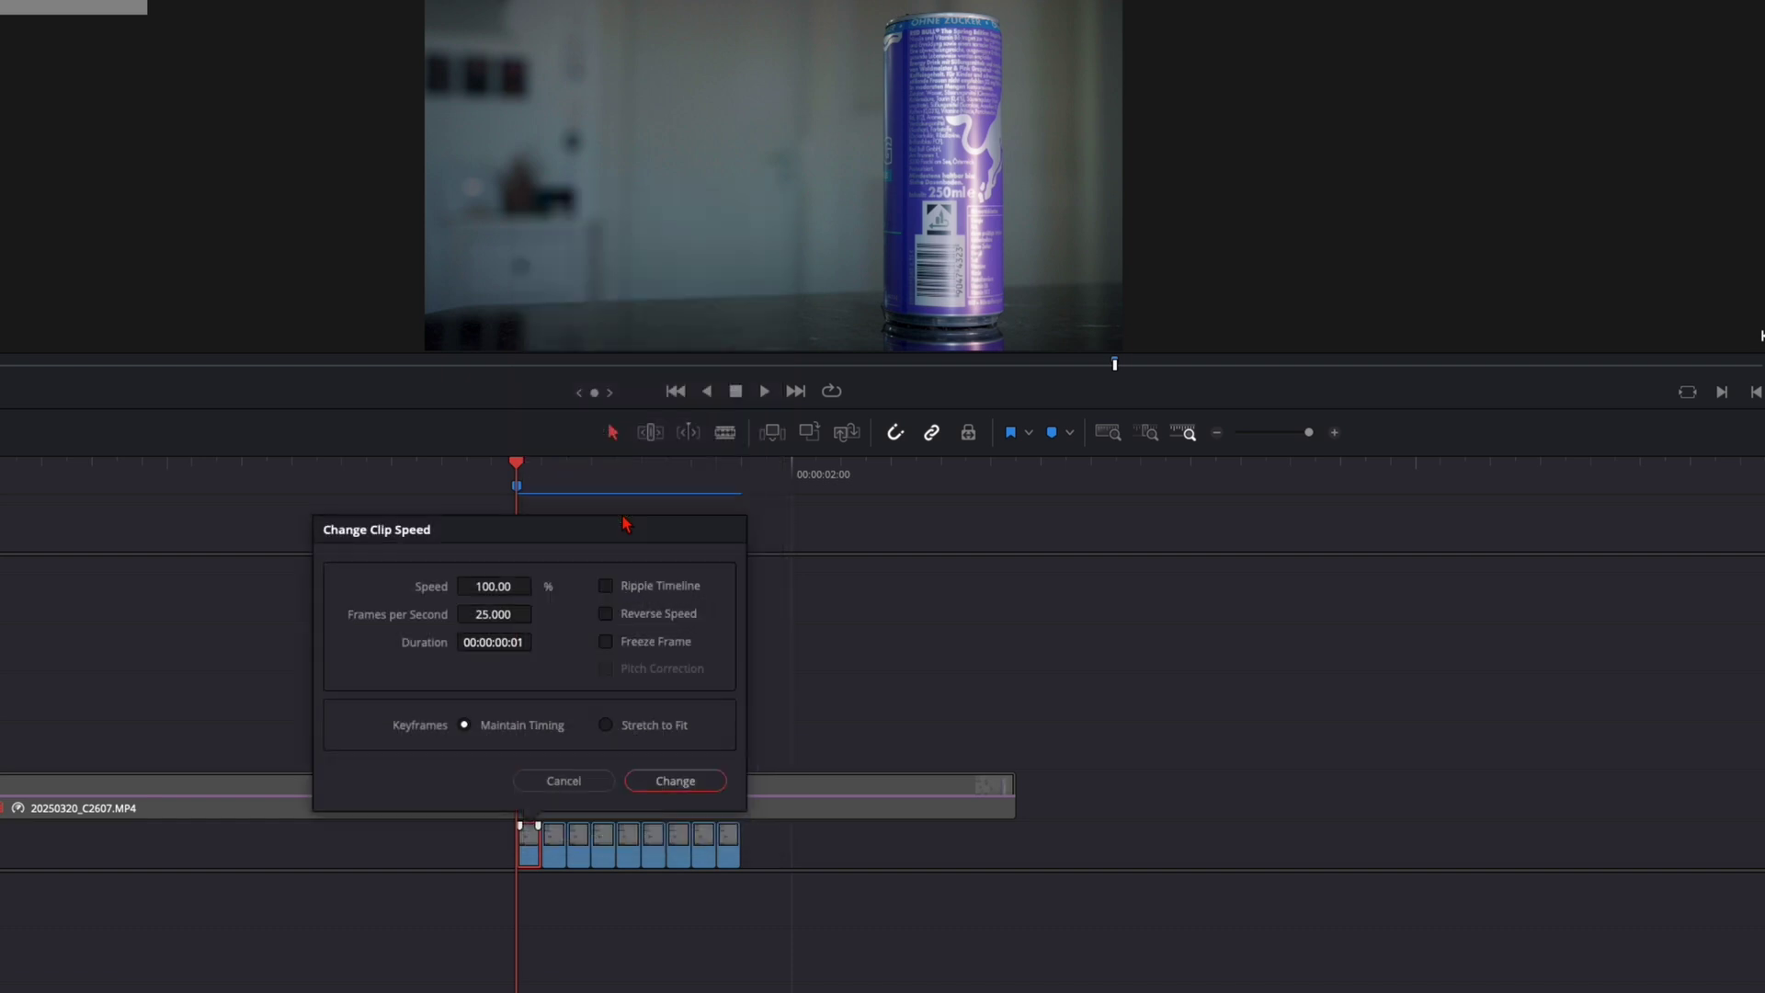
{"action": "left_click", "coordinate": [606, 641]}
{"action": "left_click", "coordinate": [675, 780]}
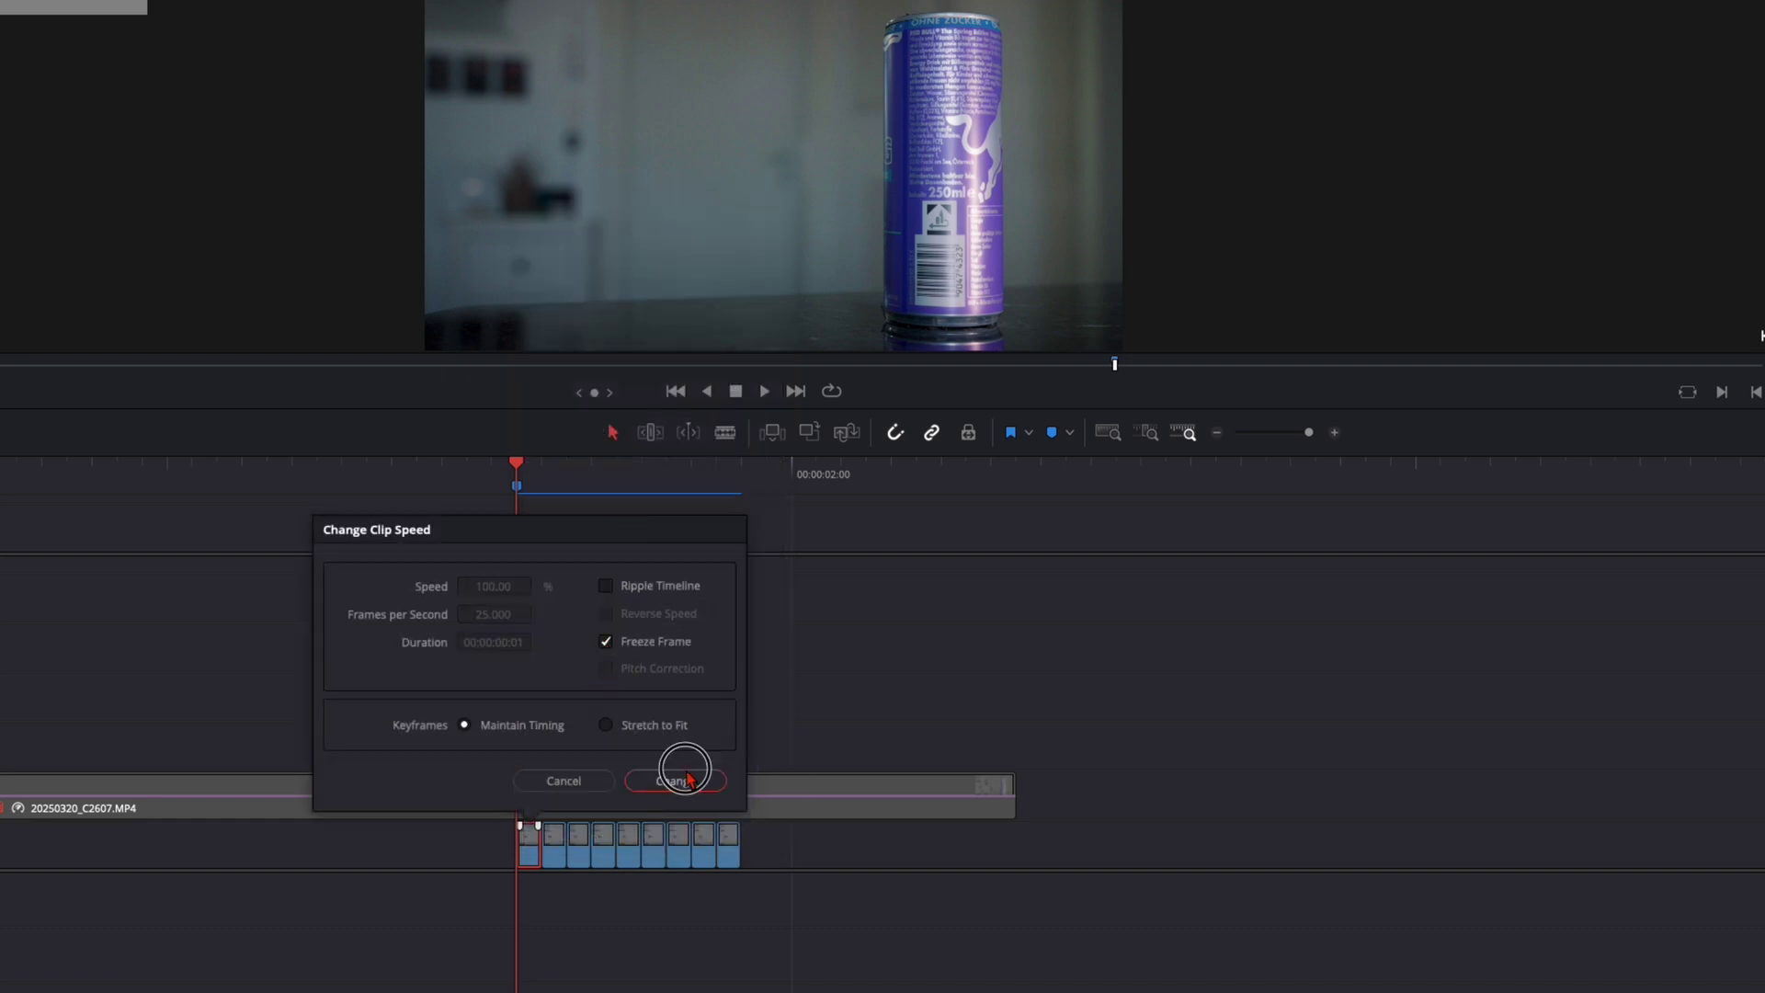
- Freeze the last crush clip, extend it to the presenter clip's end, and replay to Marker 1
{"action": "right_click", "coordinate": [737, 855]}
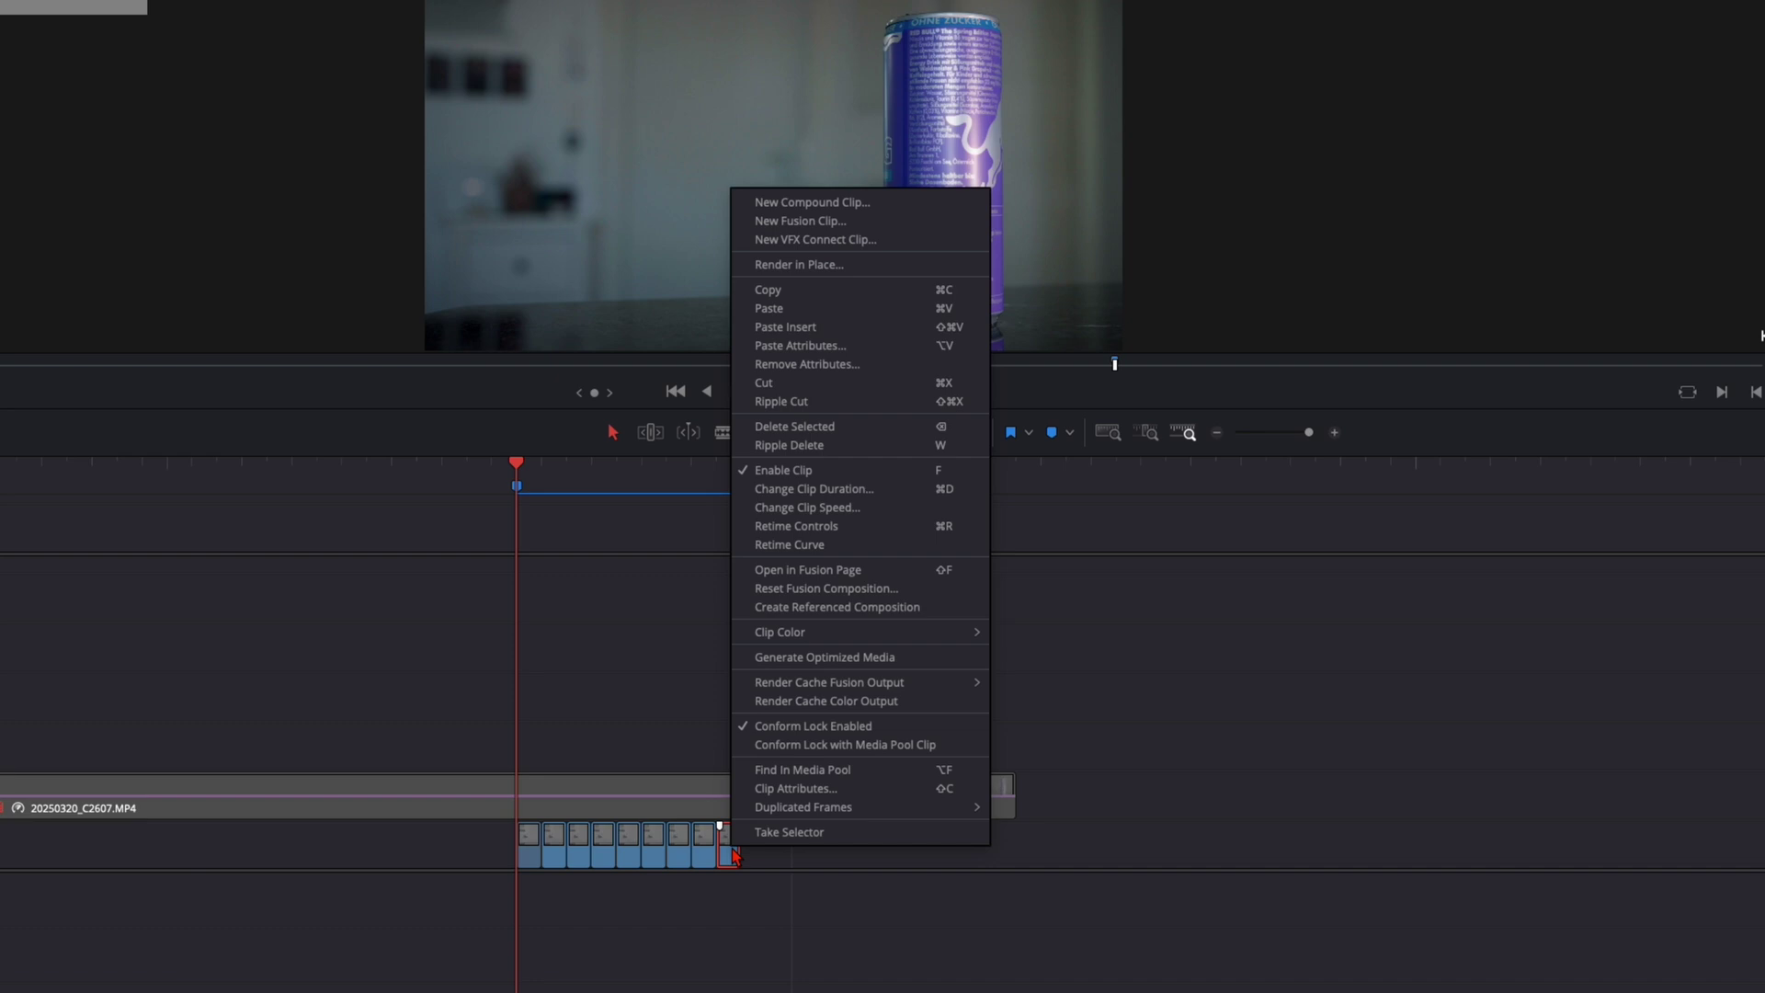
{"action": "left_click", "coordinate": [825, 515]}
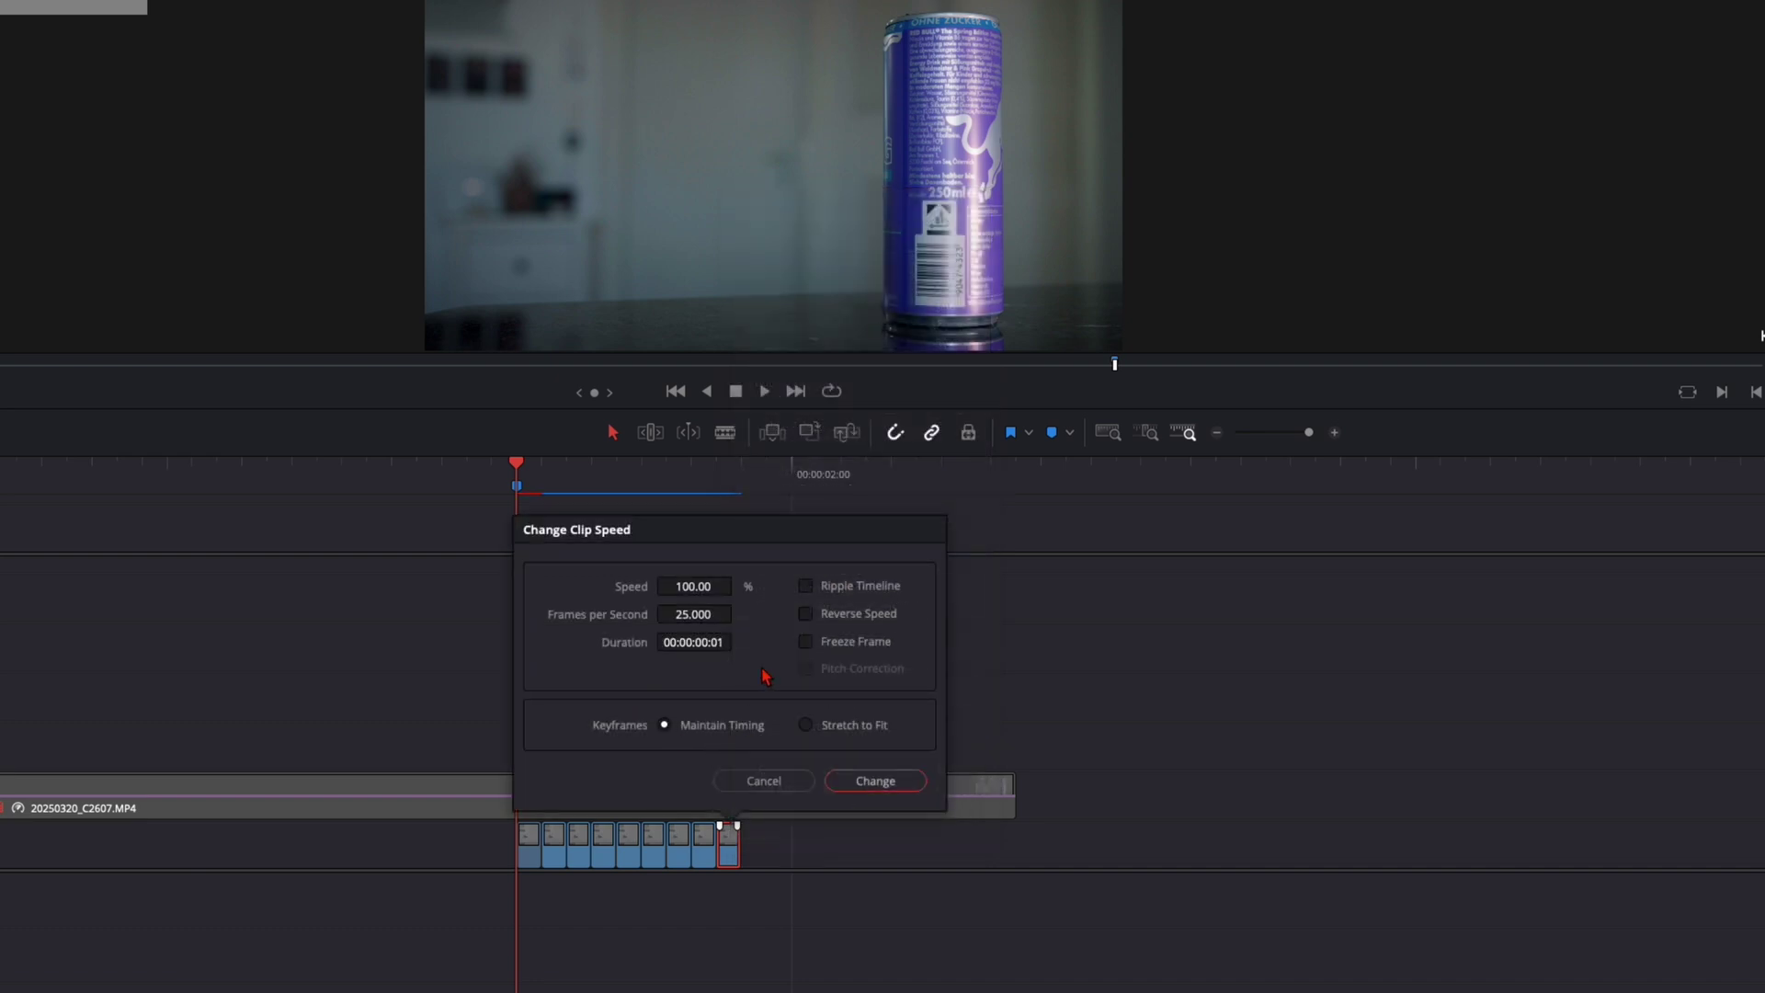
{"action": "left_click", "coordinate": [806, 641]}
{"action": "left_click", "coordinate": [875, 781]}
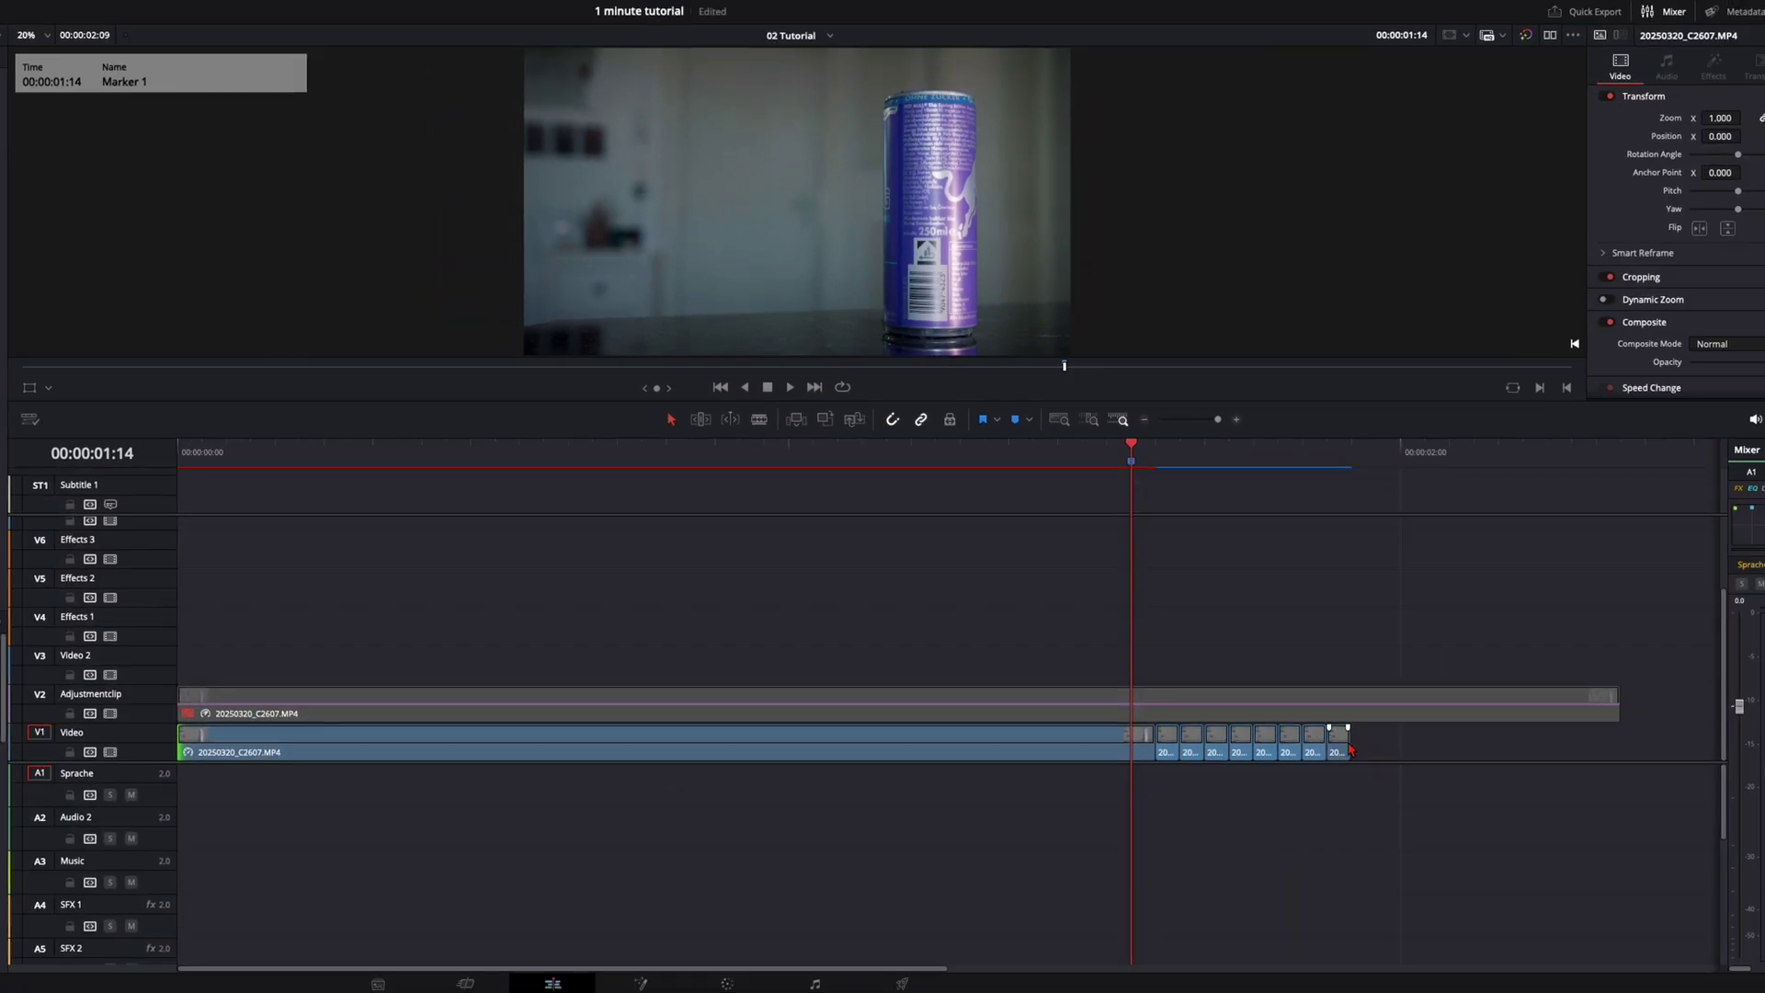
{"action": "left_click_drag", "start_coordinate": [1349, 749], "coordinate": [1619, 748]}
{"action": "key", "text": "Home"}
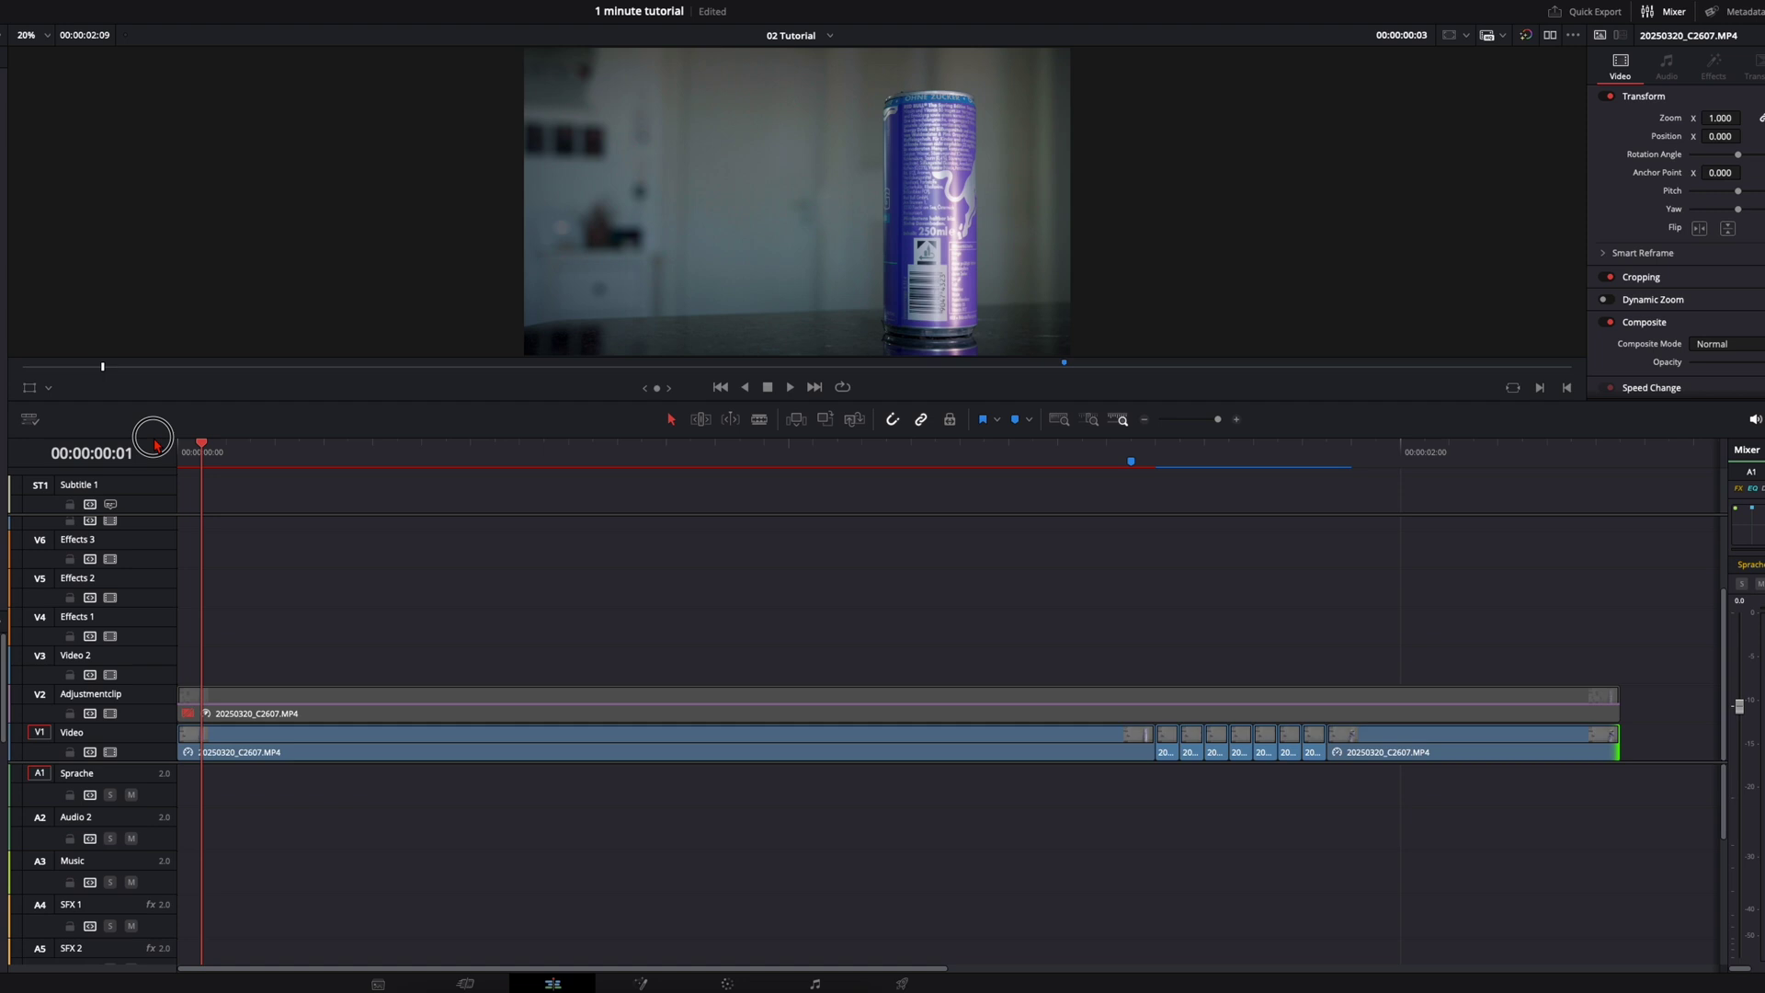
{"action": "key", "text": "space"}
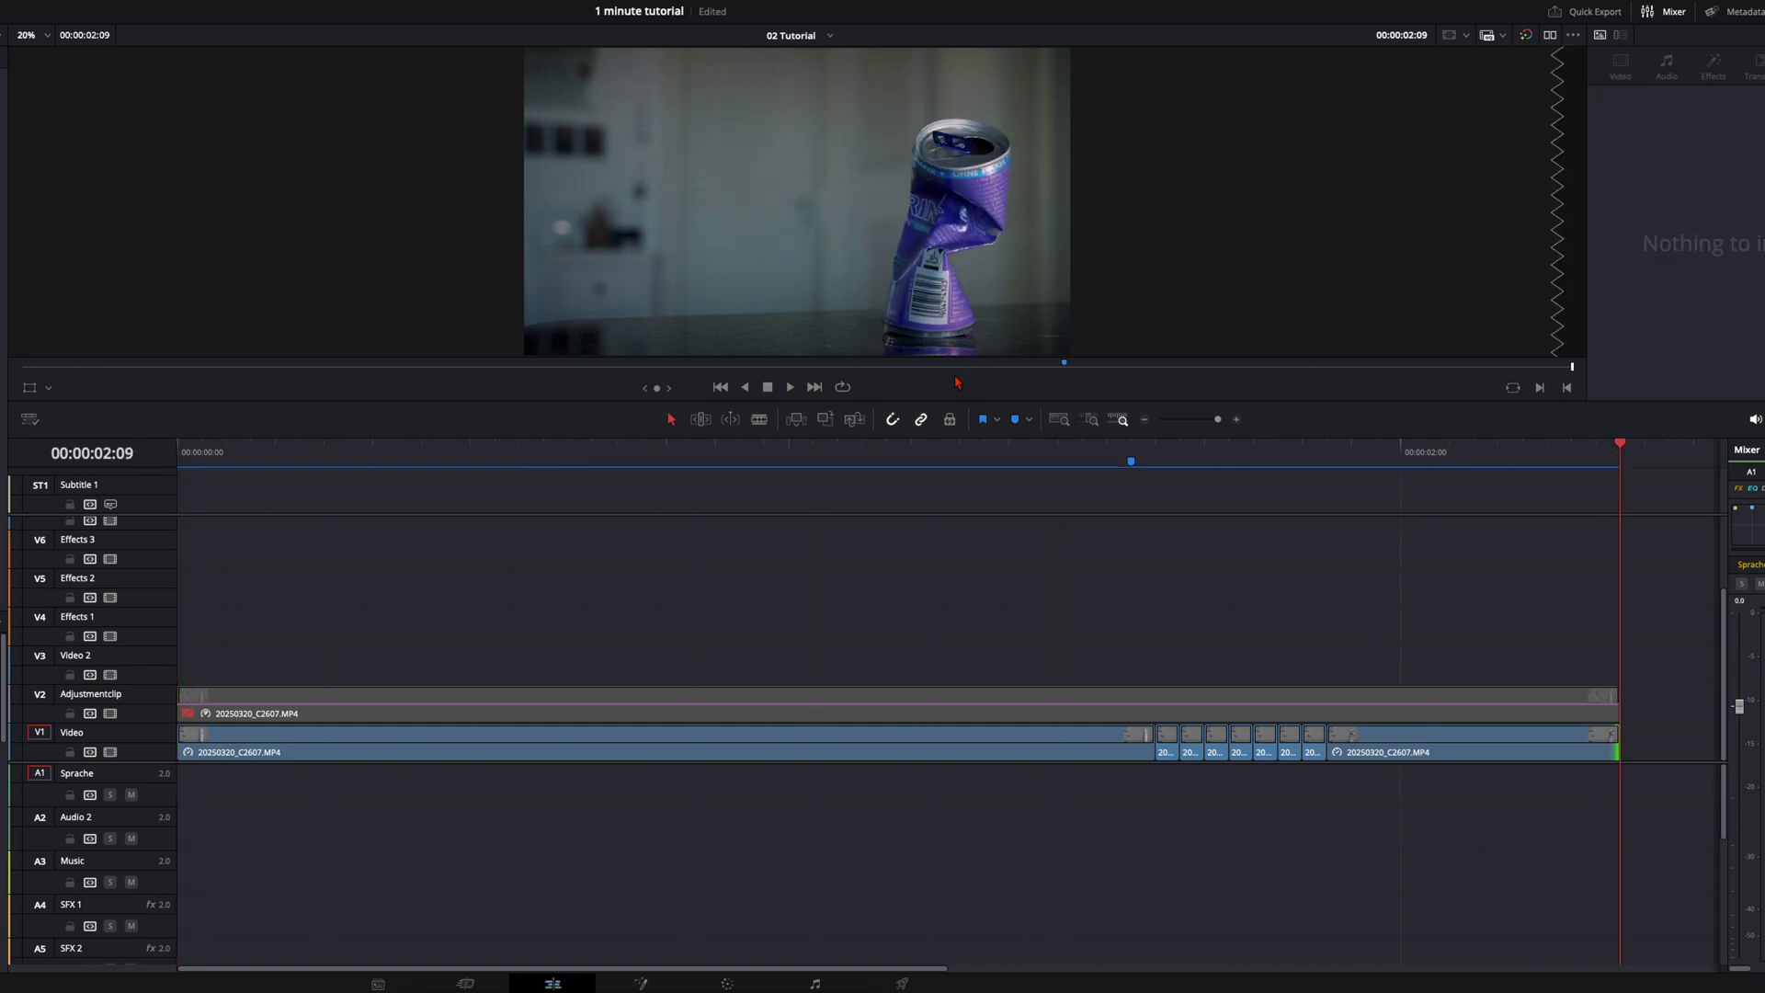
{"action": "key", "text": "shift+Up"}
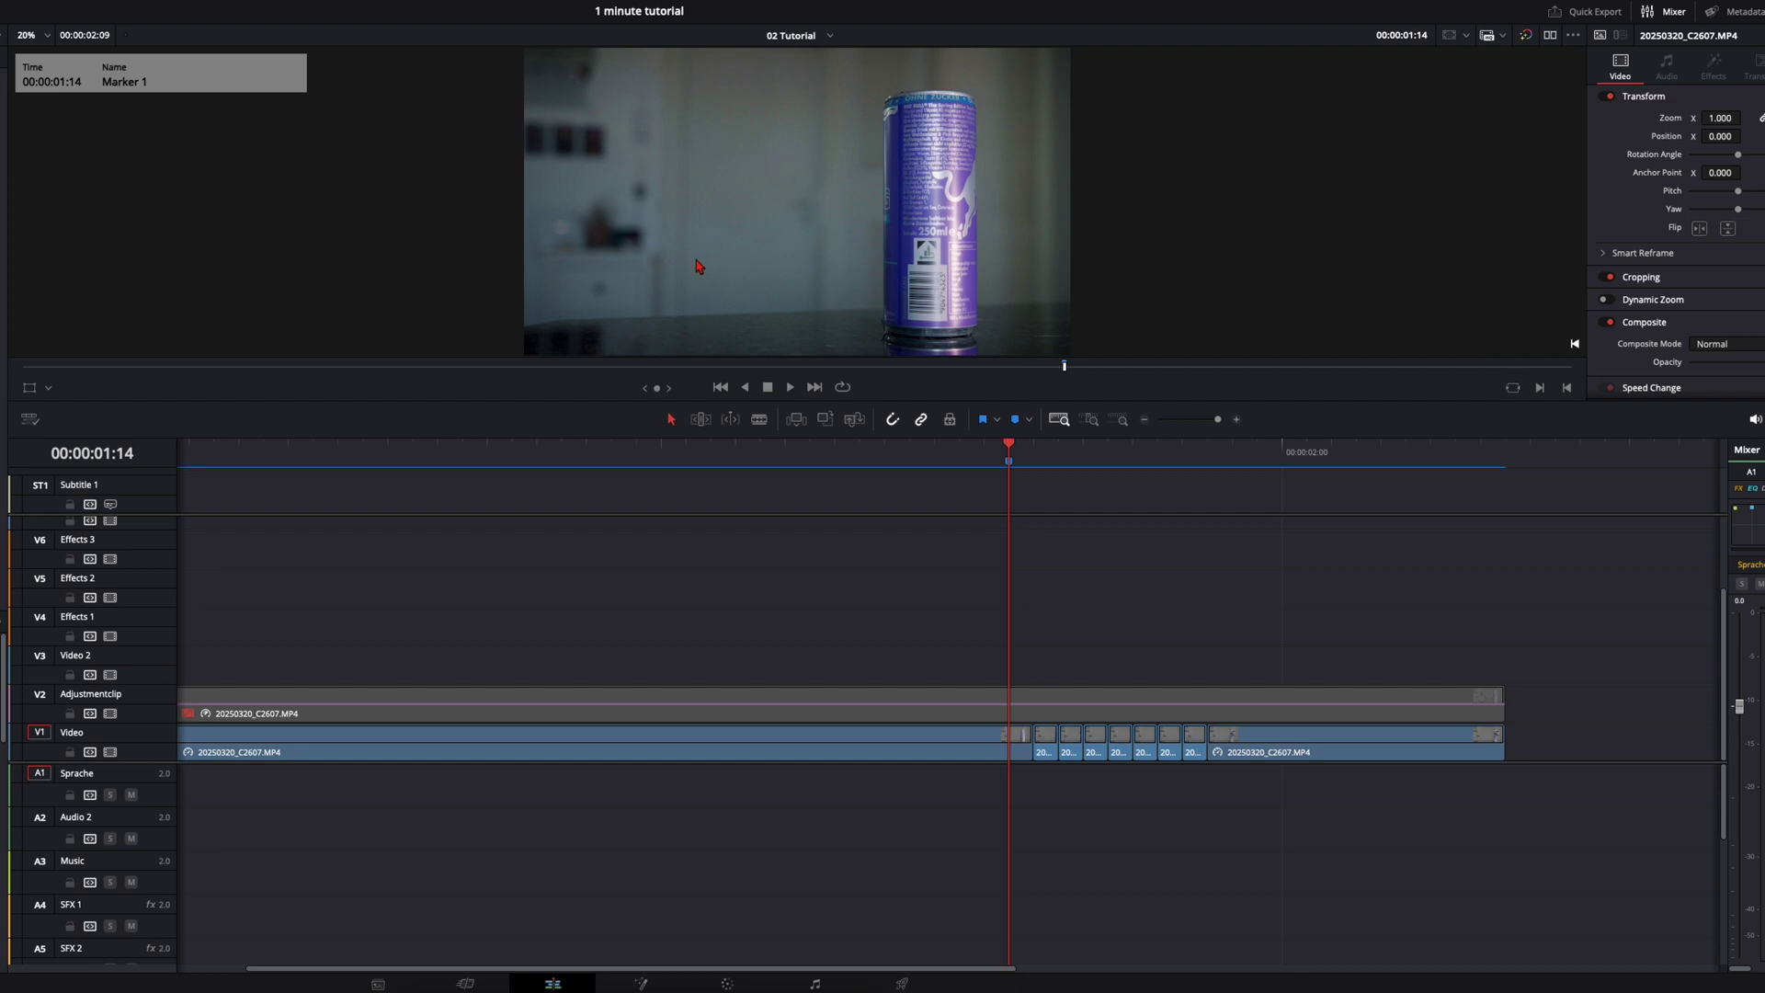
- On the Color page, add serial node 14 after node 13 on the V2 presenter clip
{"action": "left_click", "coordinate": [1131, 716]}
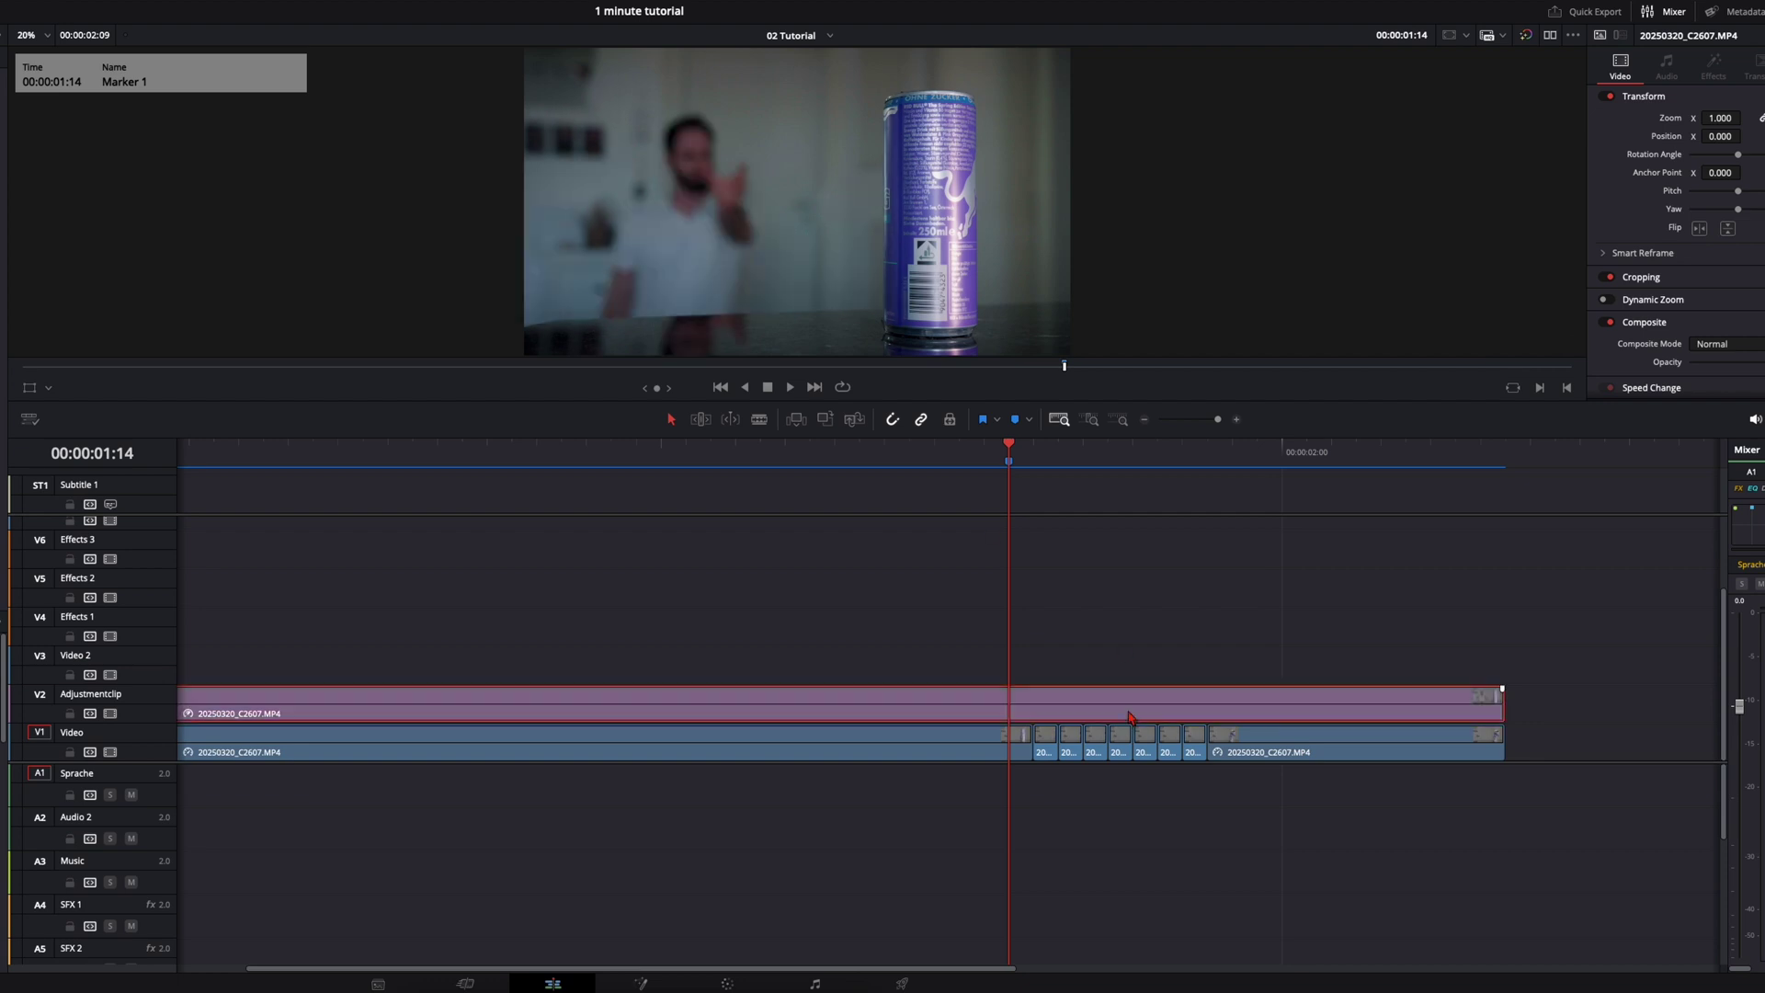
{"action": "left_click", "coordinate": [727, 984]}
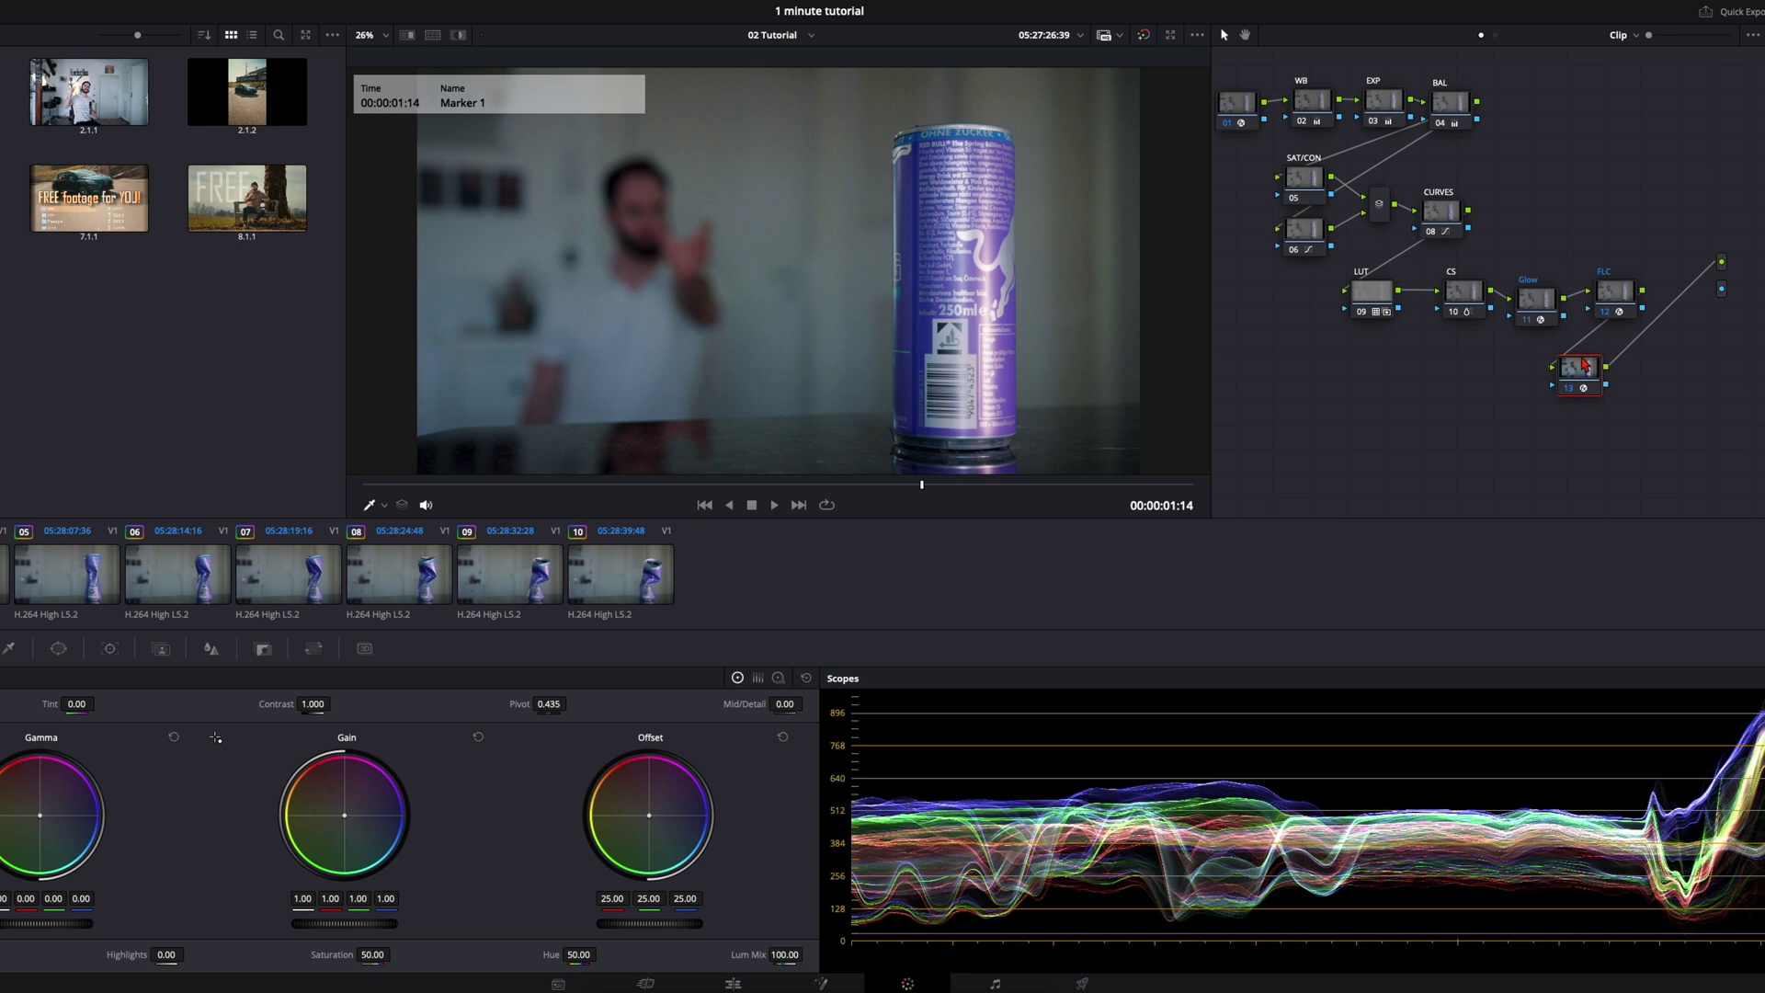
{"action": "right_click", "coordinate": [1399, 317]}
{"action": "mouse_move", "coordinate": [1476, 396]}
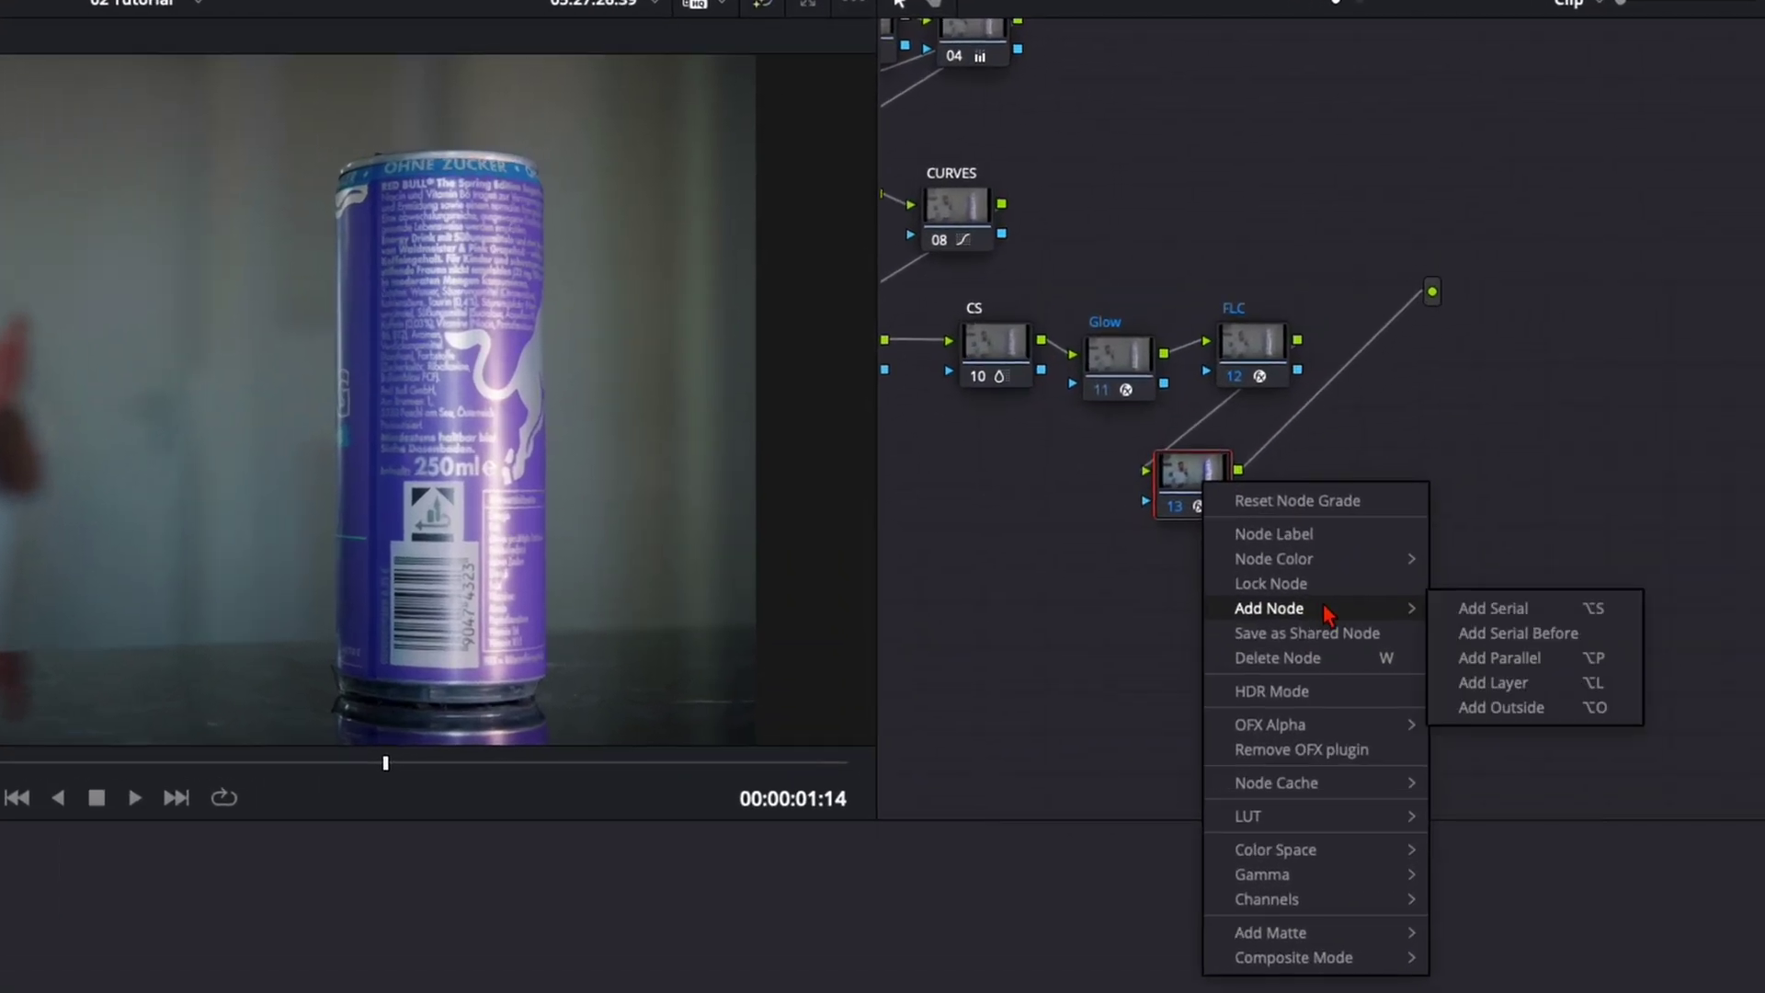
{"action": "left_click", "coordinate": [1470, 608]}
- Add an Alpha Output and connect node 14's alpha to it
{"action": "right_click", "coordinate": [1455, 538]}
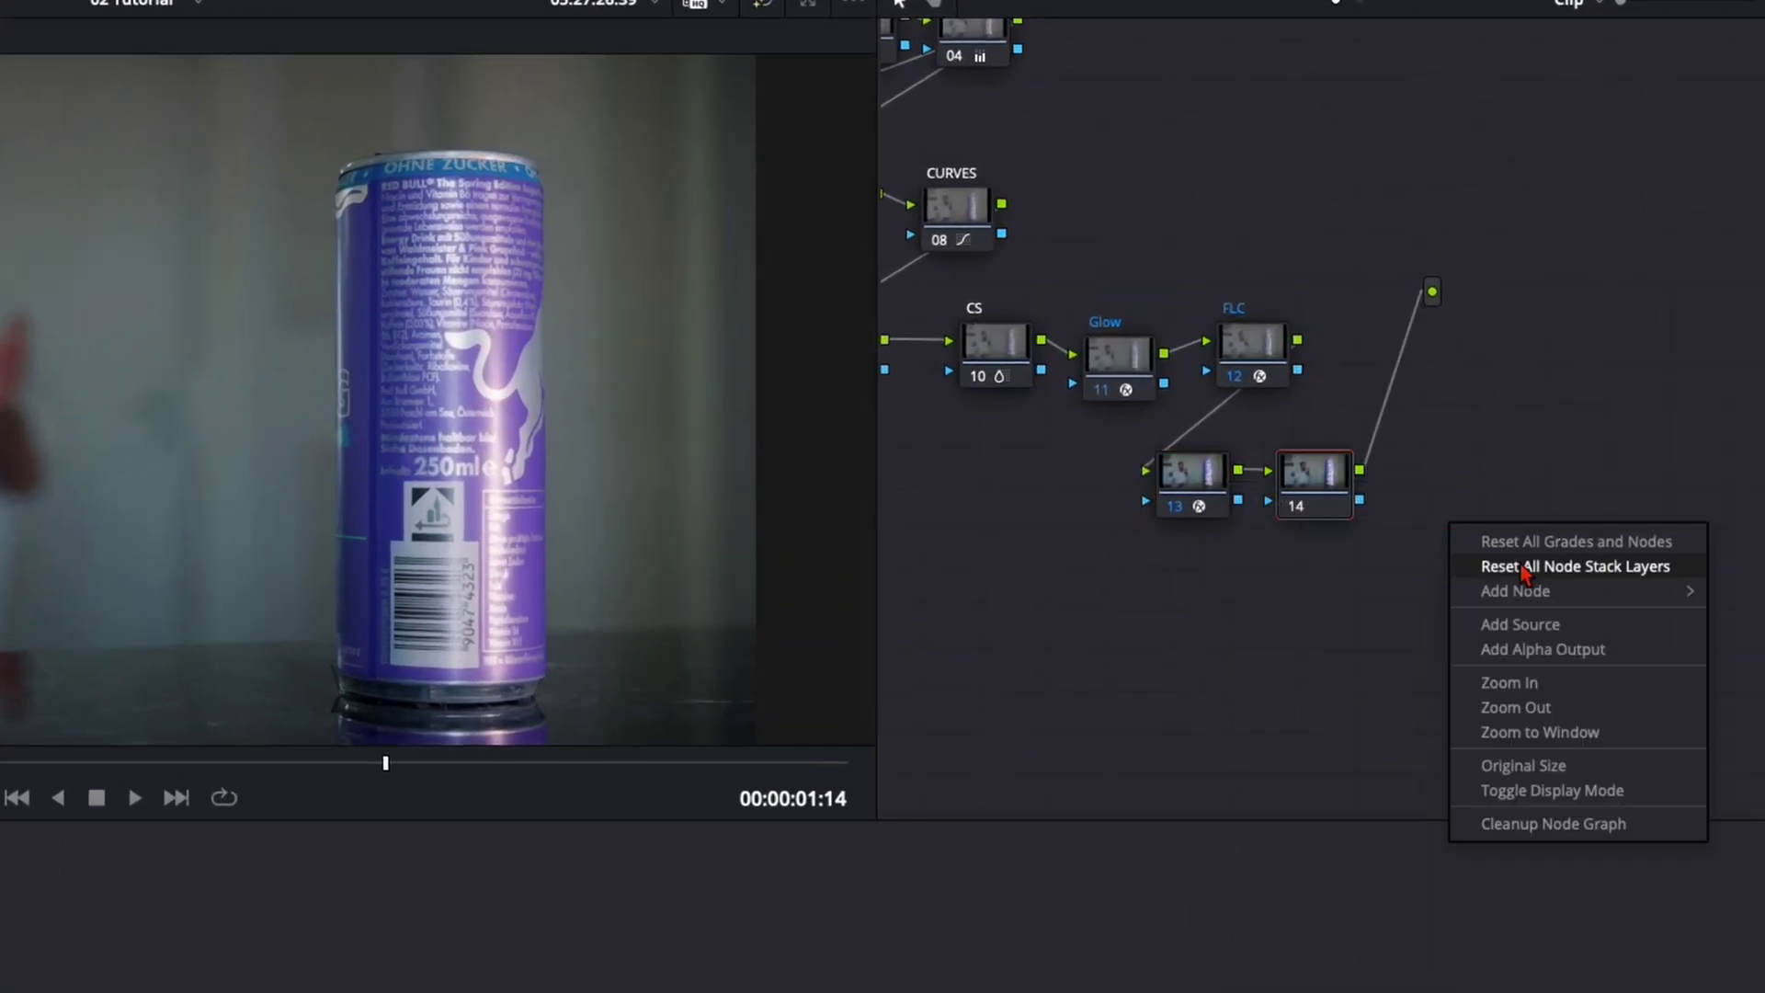
{"action": "left_click", "coordinate": [1575, 661]}
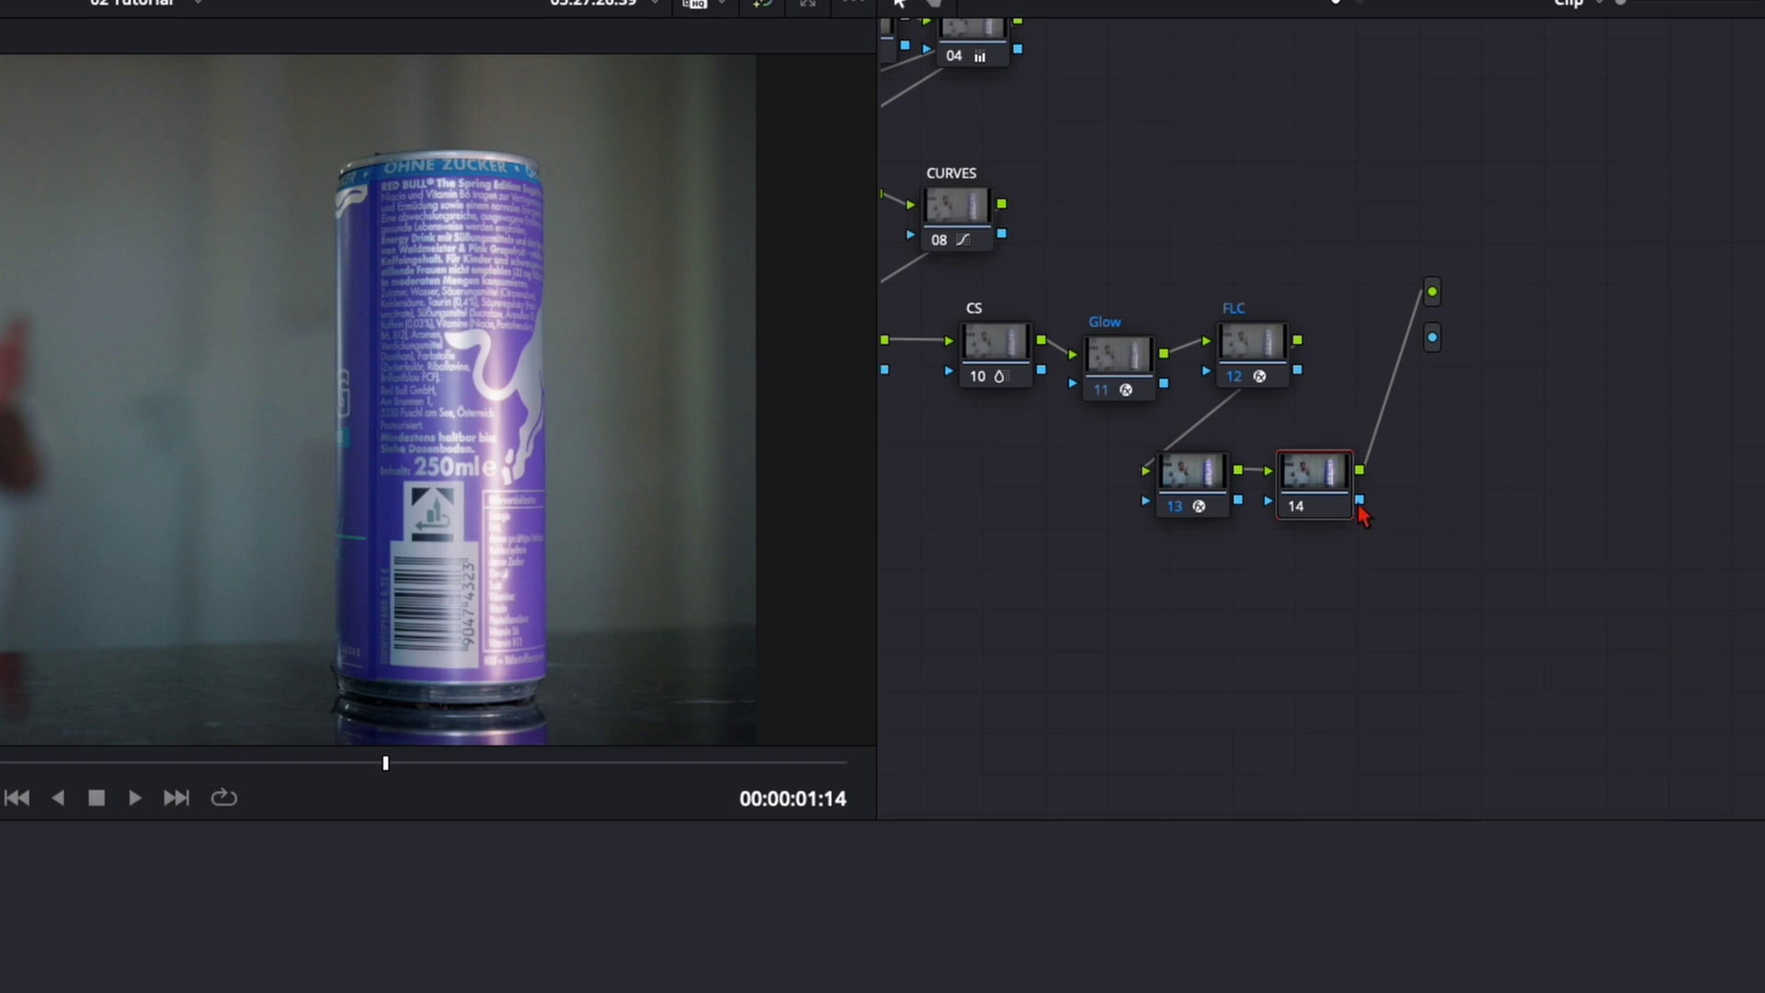
{"action": "left_click_drag", "start_coordinate": [1359, 500], "coordinate": [1432, 338]}
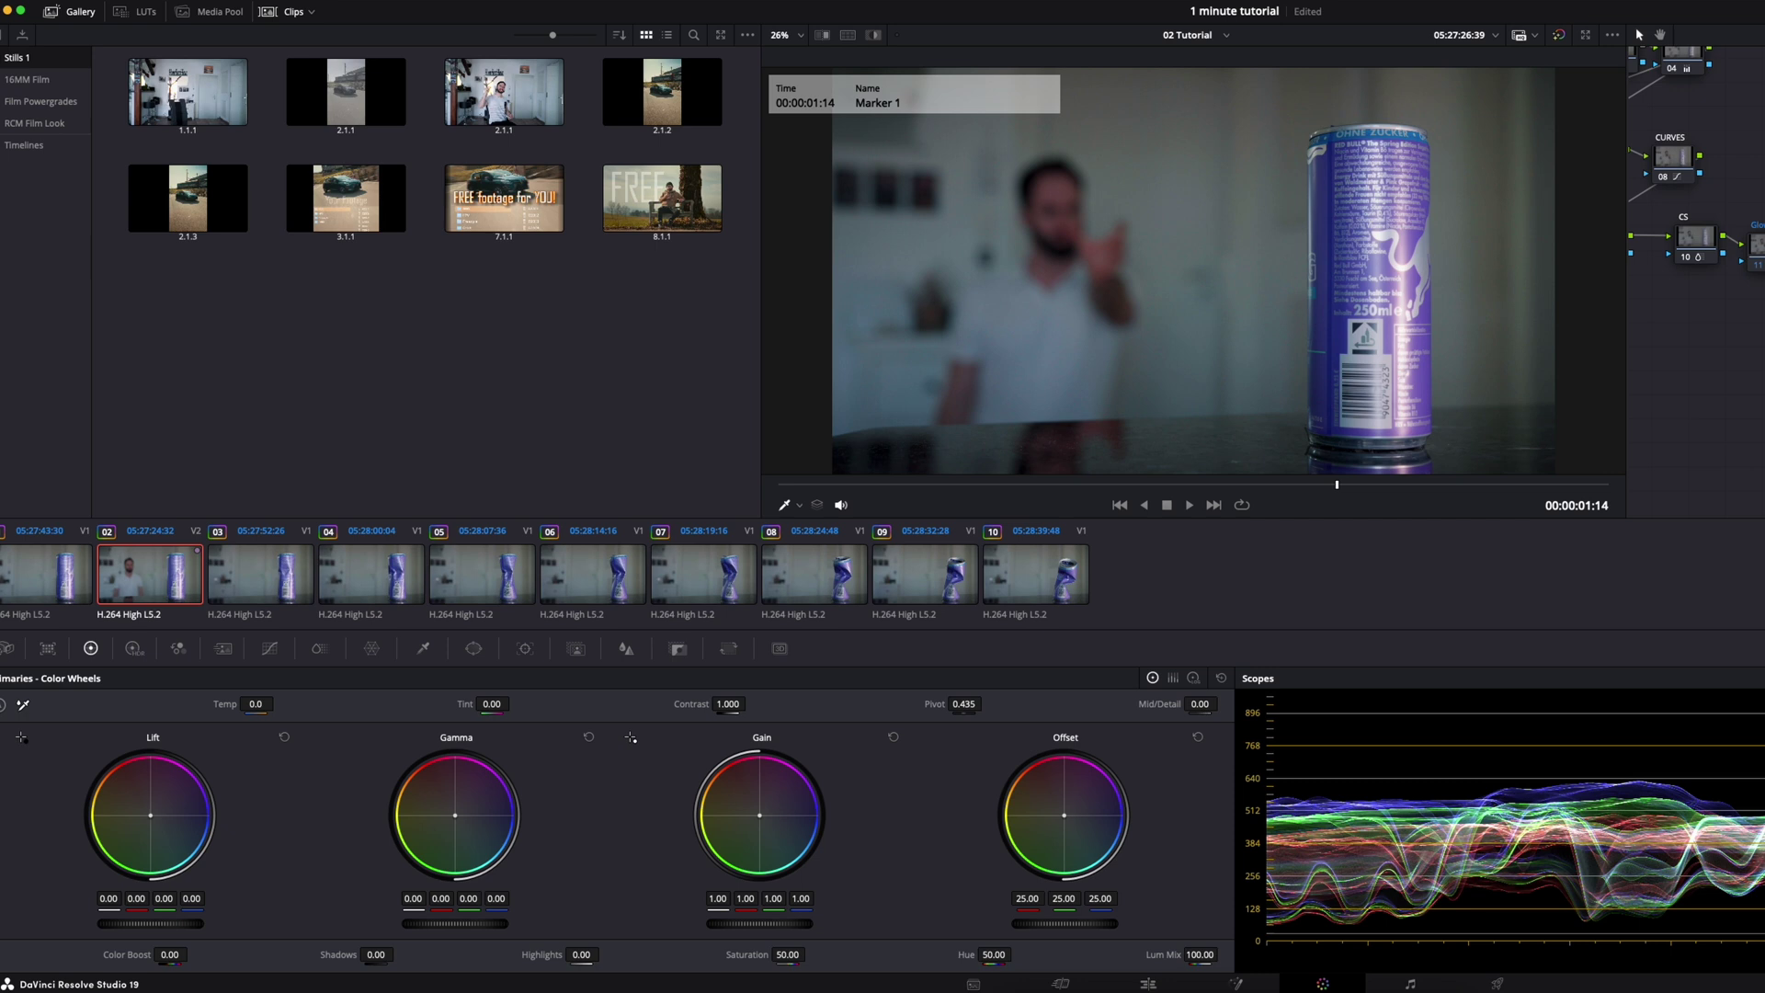
- Add a Linear window on node 14, drag its centre and corners over the presenter, then scrub
{"action": "left_click", "coordinate": [488, 649]}
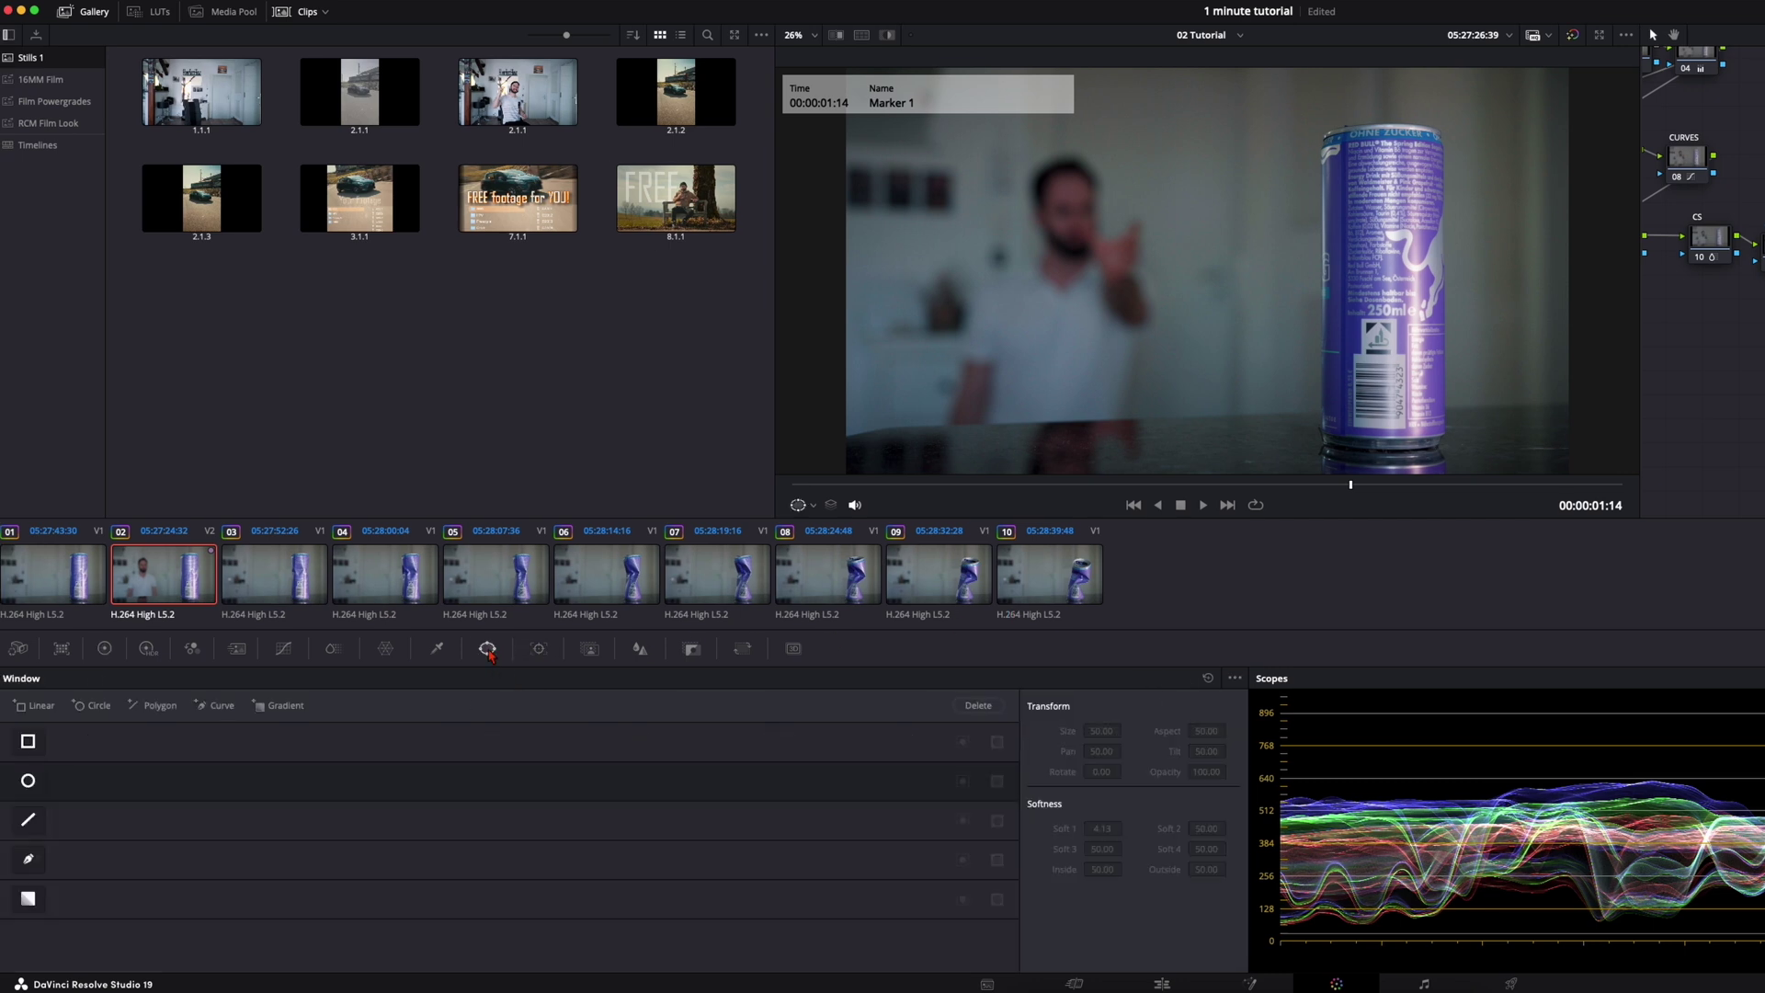
{"action": "left_click", "coordinate": [27, 742]}
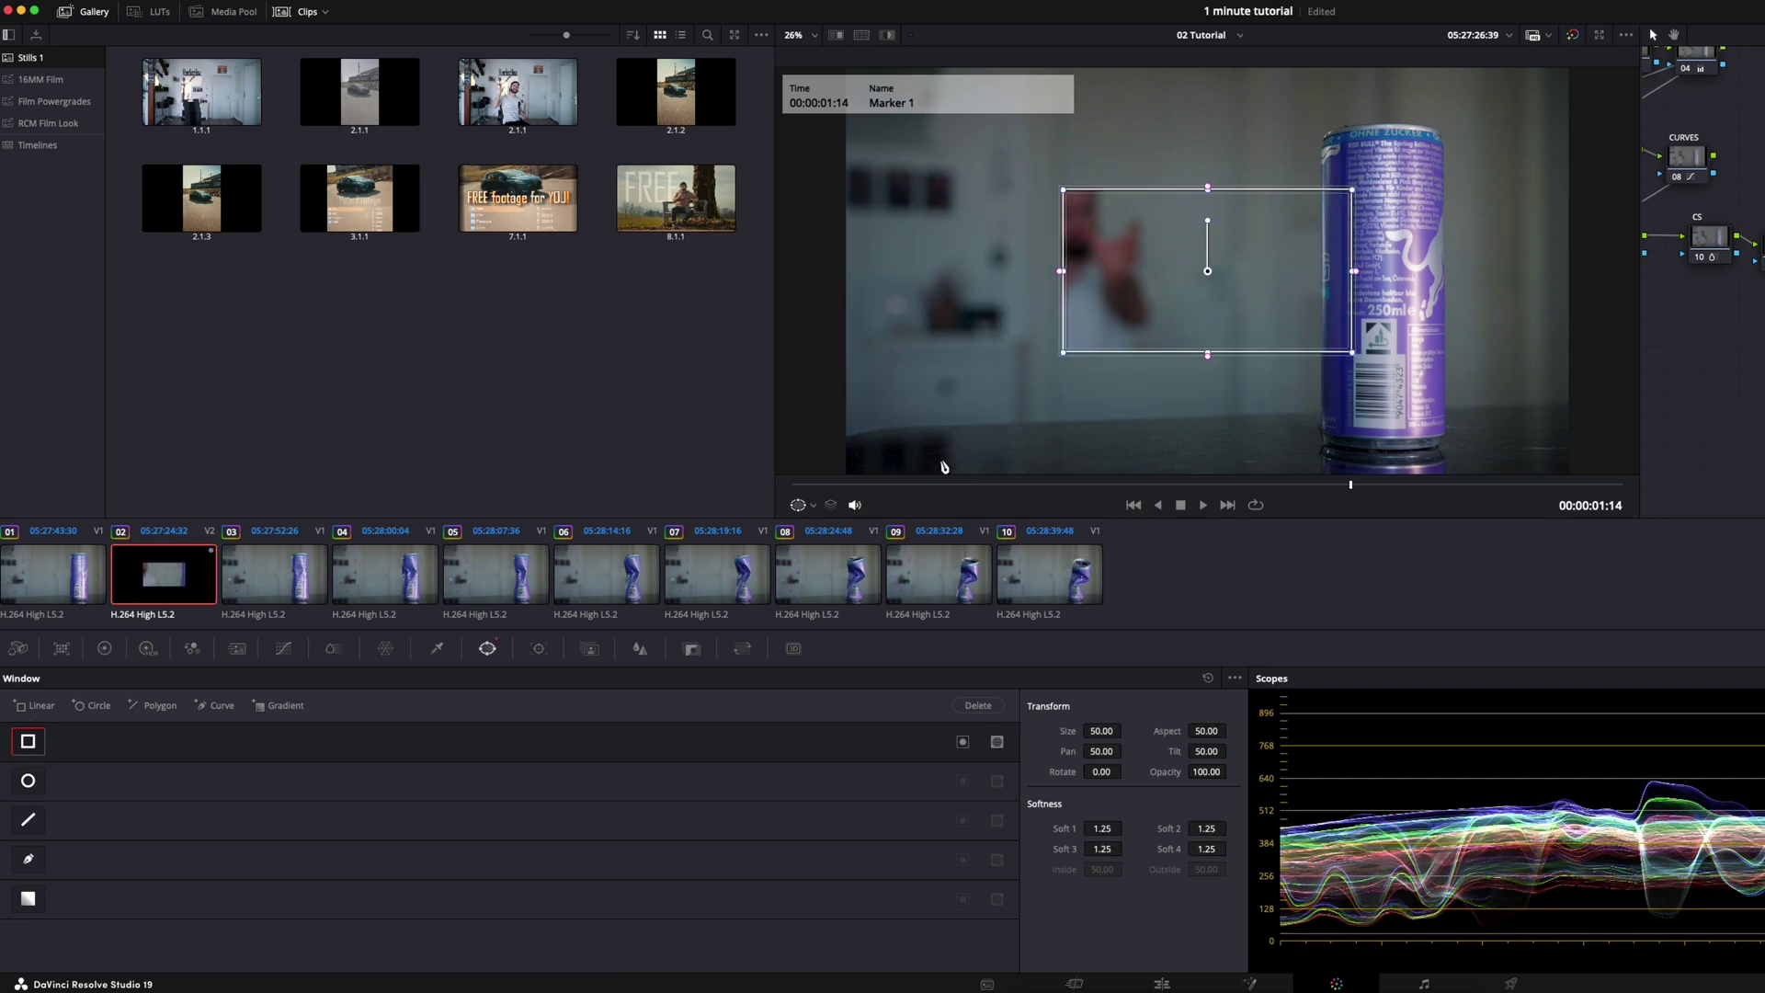
{"action": "scroll", "coordinate": [1235, 426], "scroll_direction": "down", "scroll_amount": 5}
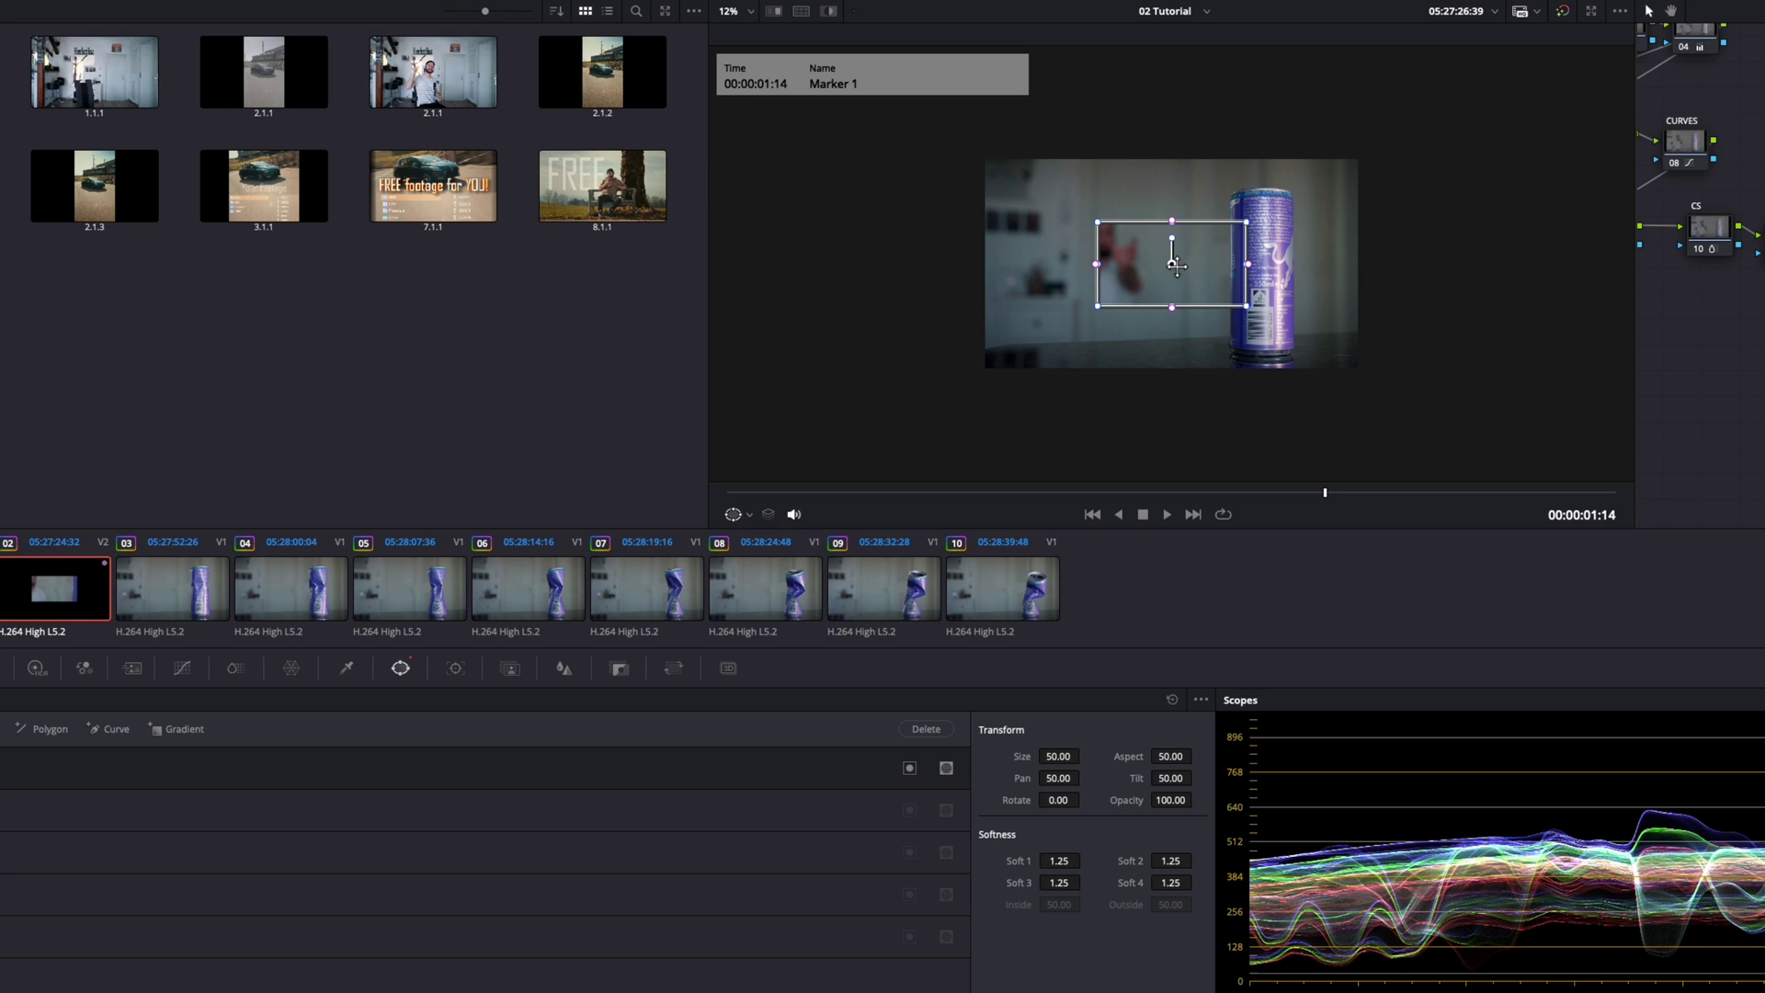
{"action": "left_click_drag", "start_coordinate": [1207, 271], "coordinate": [1102, 439]}
{"action": "left_click_drag", "start_coordinate": [972, 80], "coordinate": [1077, 68]}
{"action": "left_click_drag", "start_coordinate": [798, 187], "coordinate": [788, 386]}
{"action": "left_click_drag", "start_coordinate": [825, 515], "coordinate": [740, 505]}
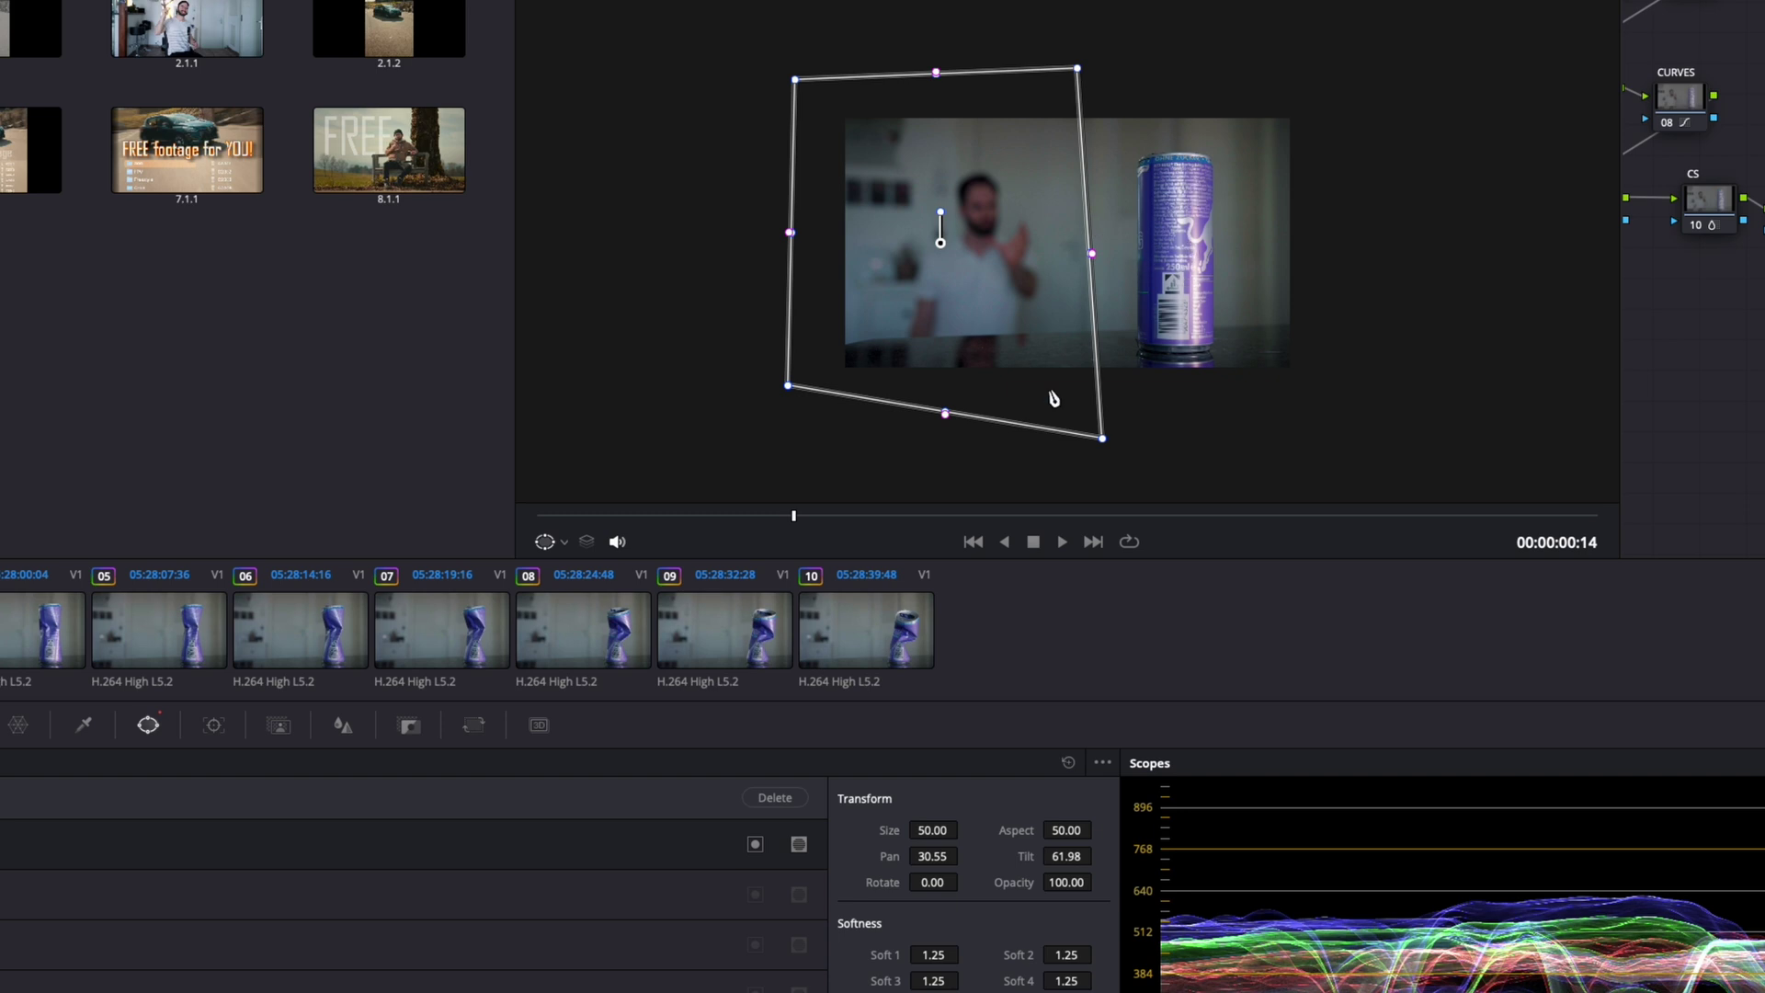
{"action": "left_click_drag", "start_coordinate": [807, 523], "coordinate": [583, 531]}
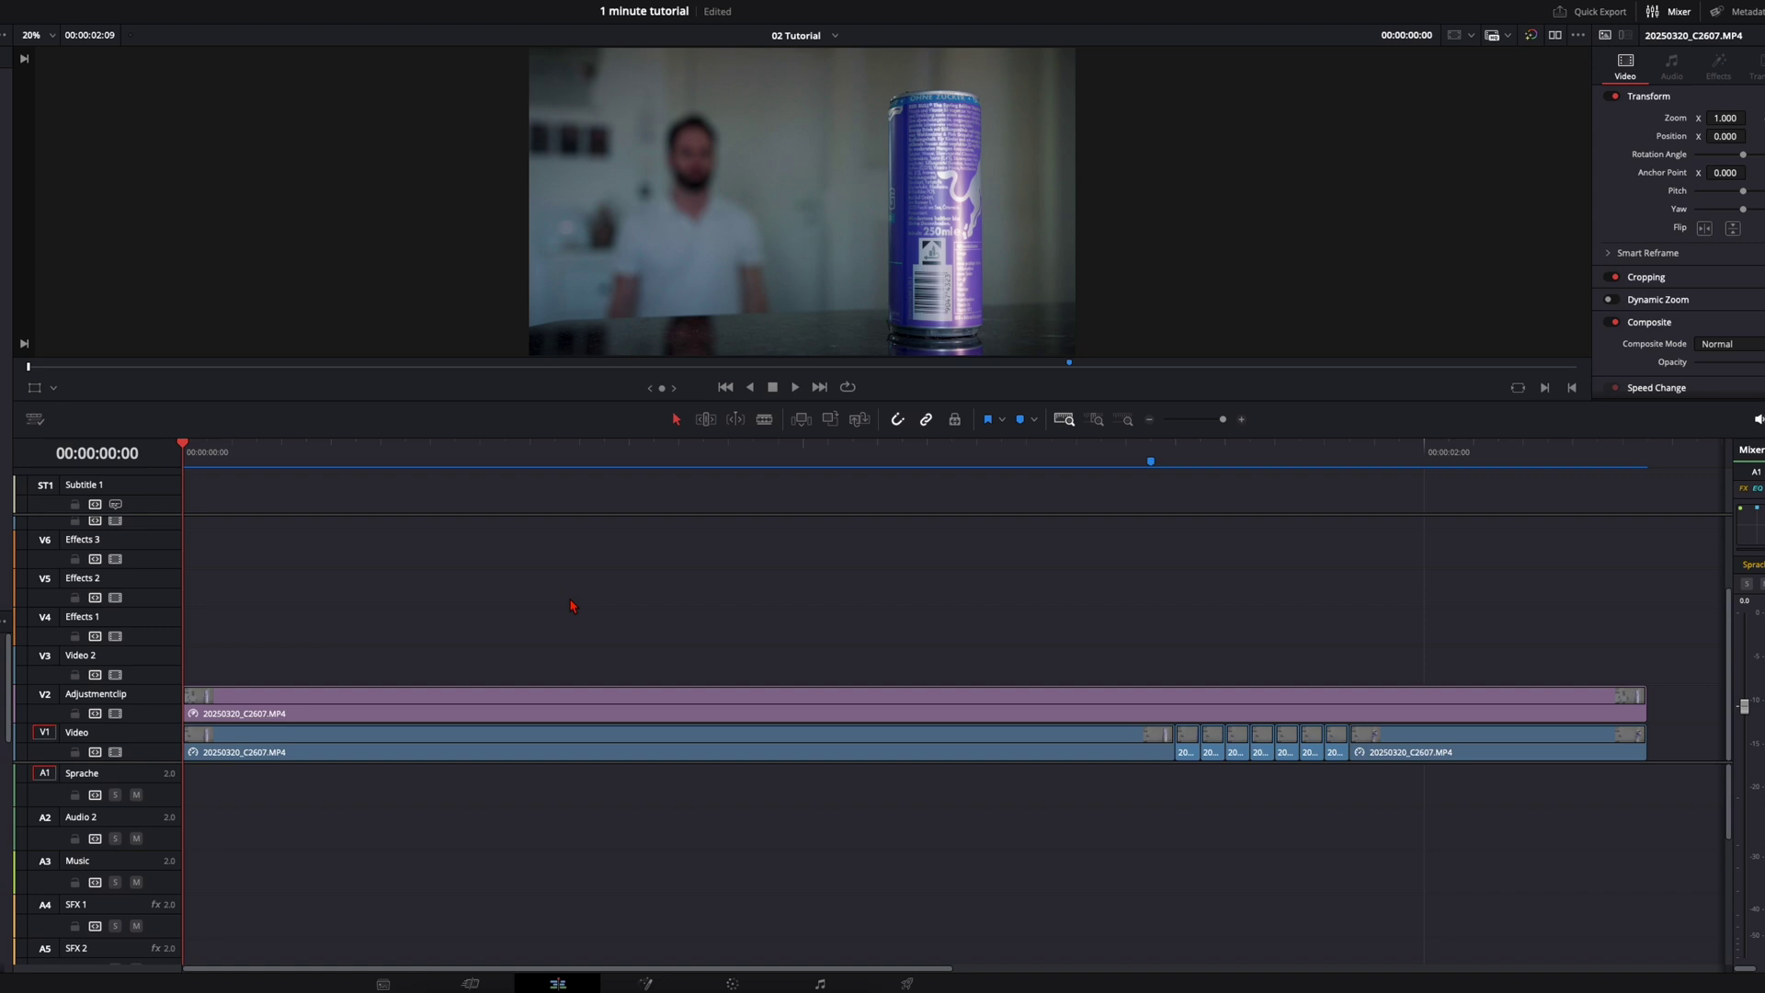
- Put the presenter on V3, make V1's clips Compound Clip 2, and copy it to V2 at 00:00:00:17
{"action": "key", "text": "space"}
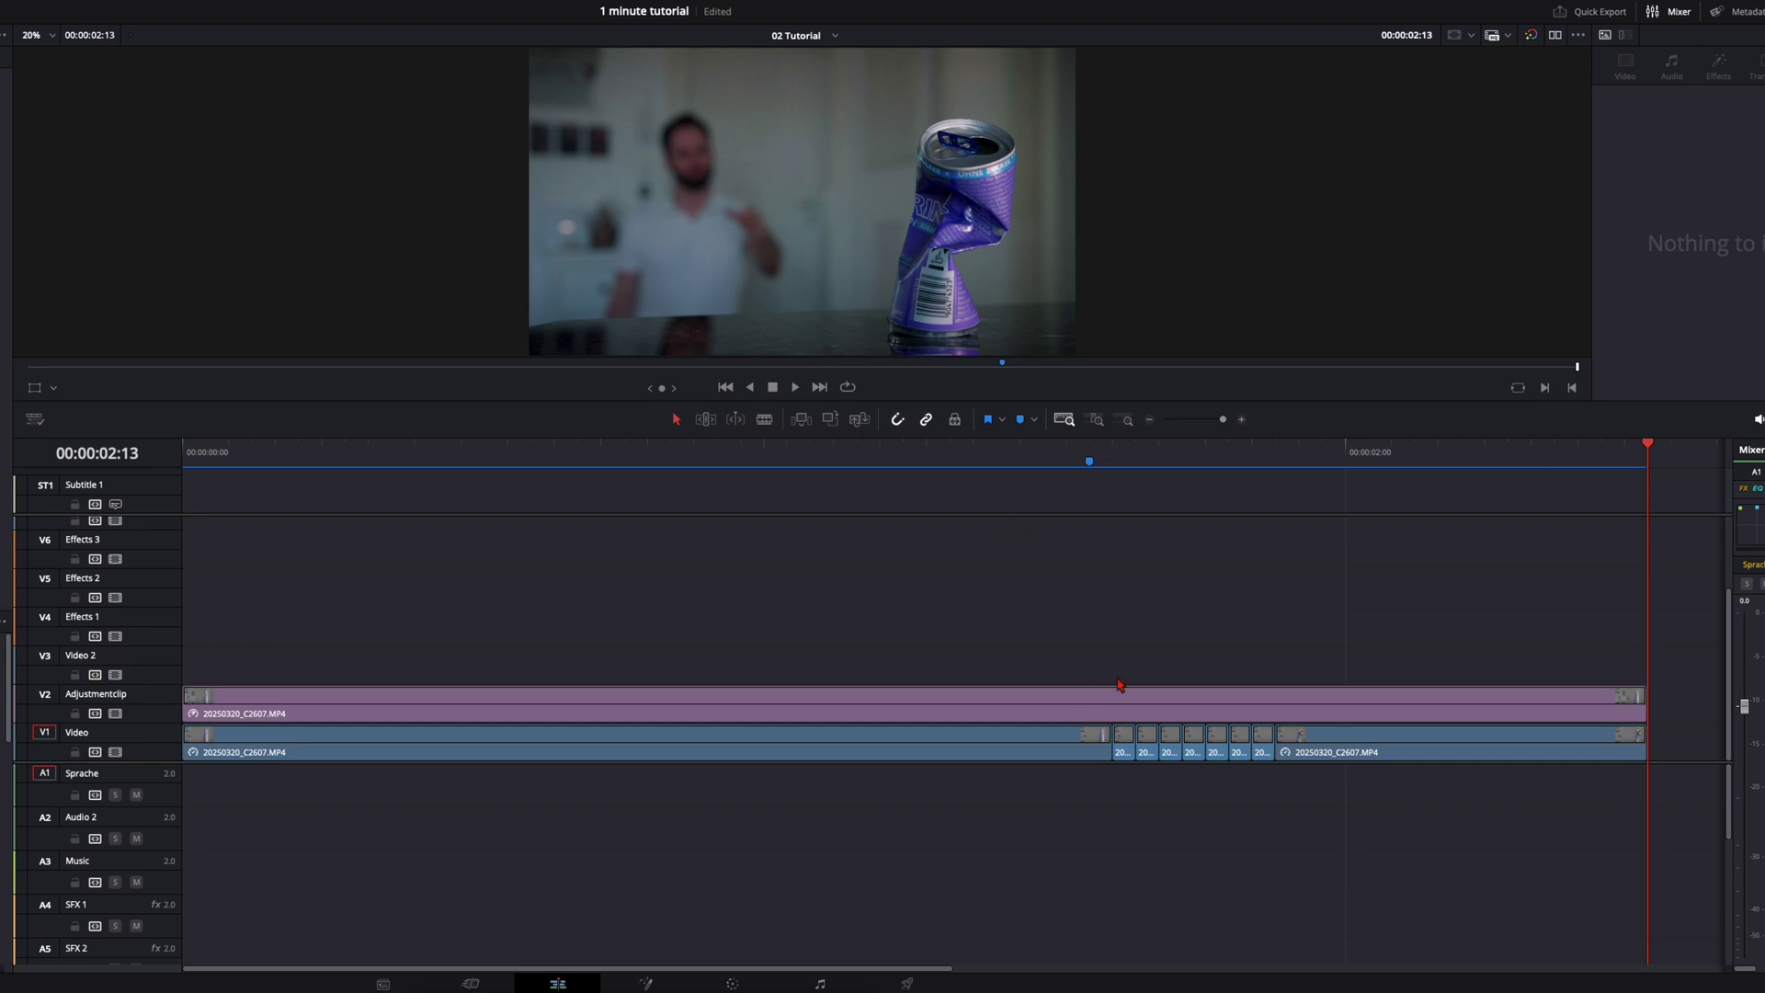
{"action": "left_click_drag", "start_coordinate": [1114, 712], "coordinate": [1112, 663]}
{"action": "left_click_drag", "start_coordinate": [1022, 714], "coordinate": [1340, 746]}
{"action": "right_click", "coordinate": [1340, 747]}
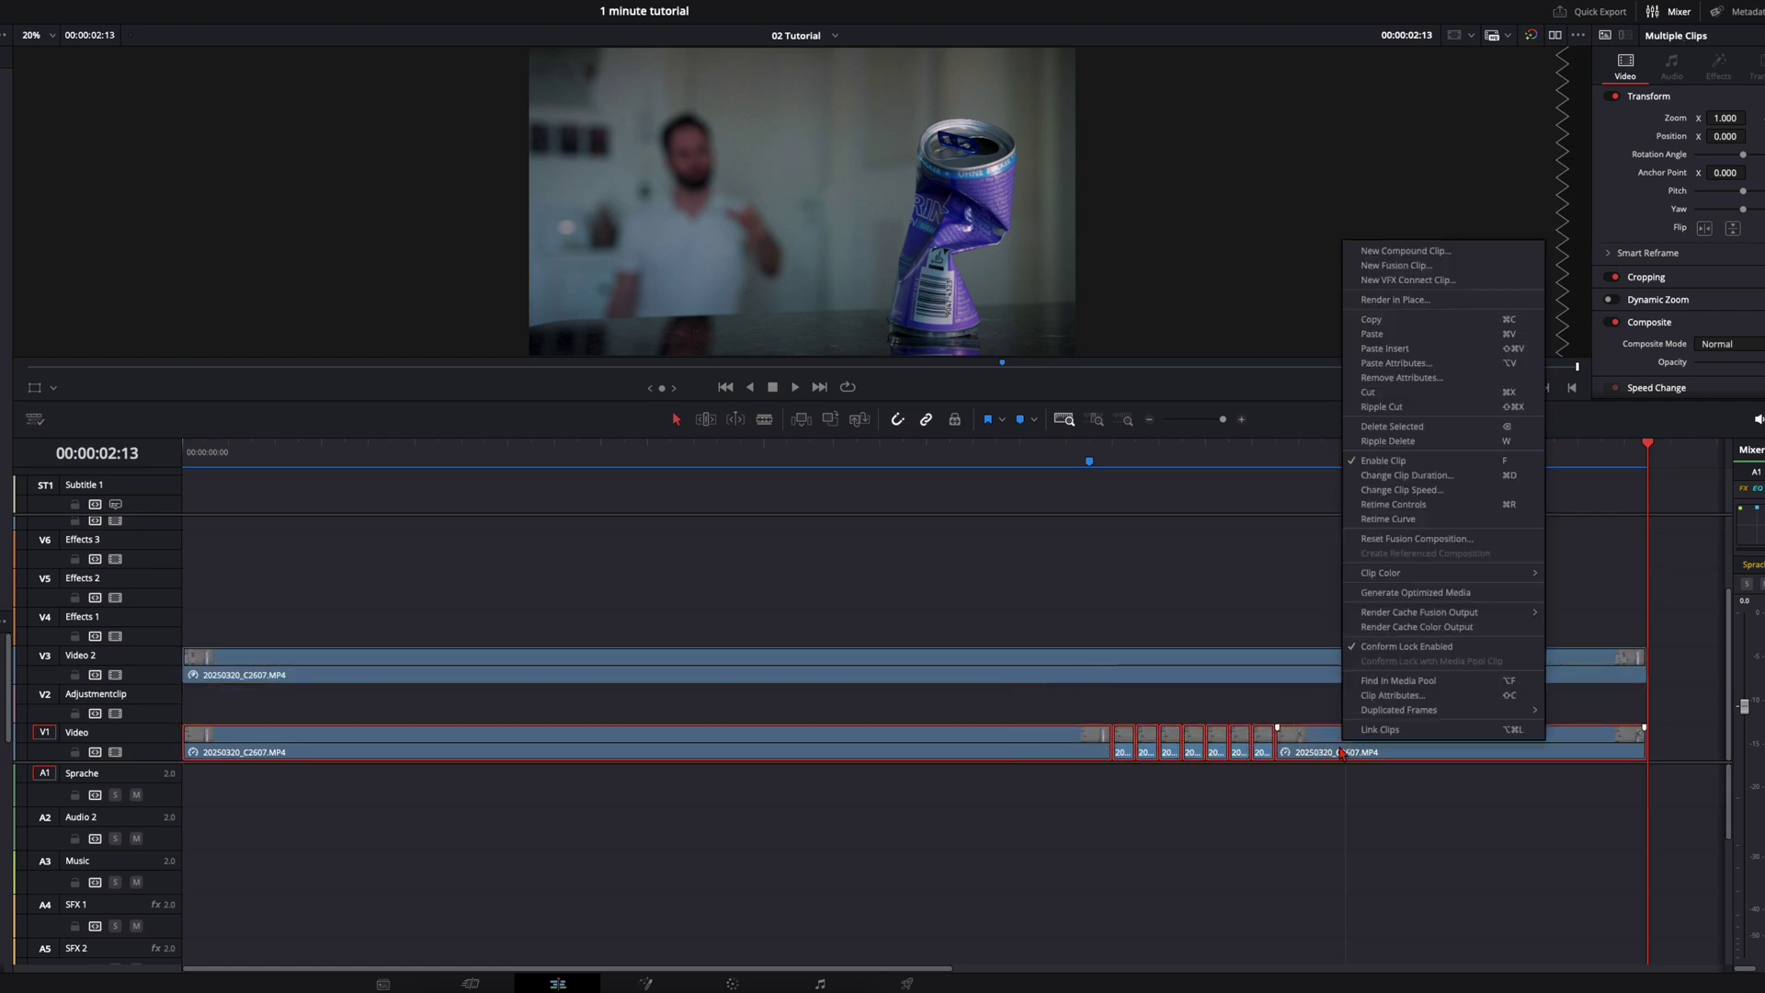
{"action": "left_click", "coordinate": [1438, 250]}
{"action": "left_click", "coordinate": [762, 547]}
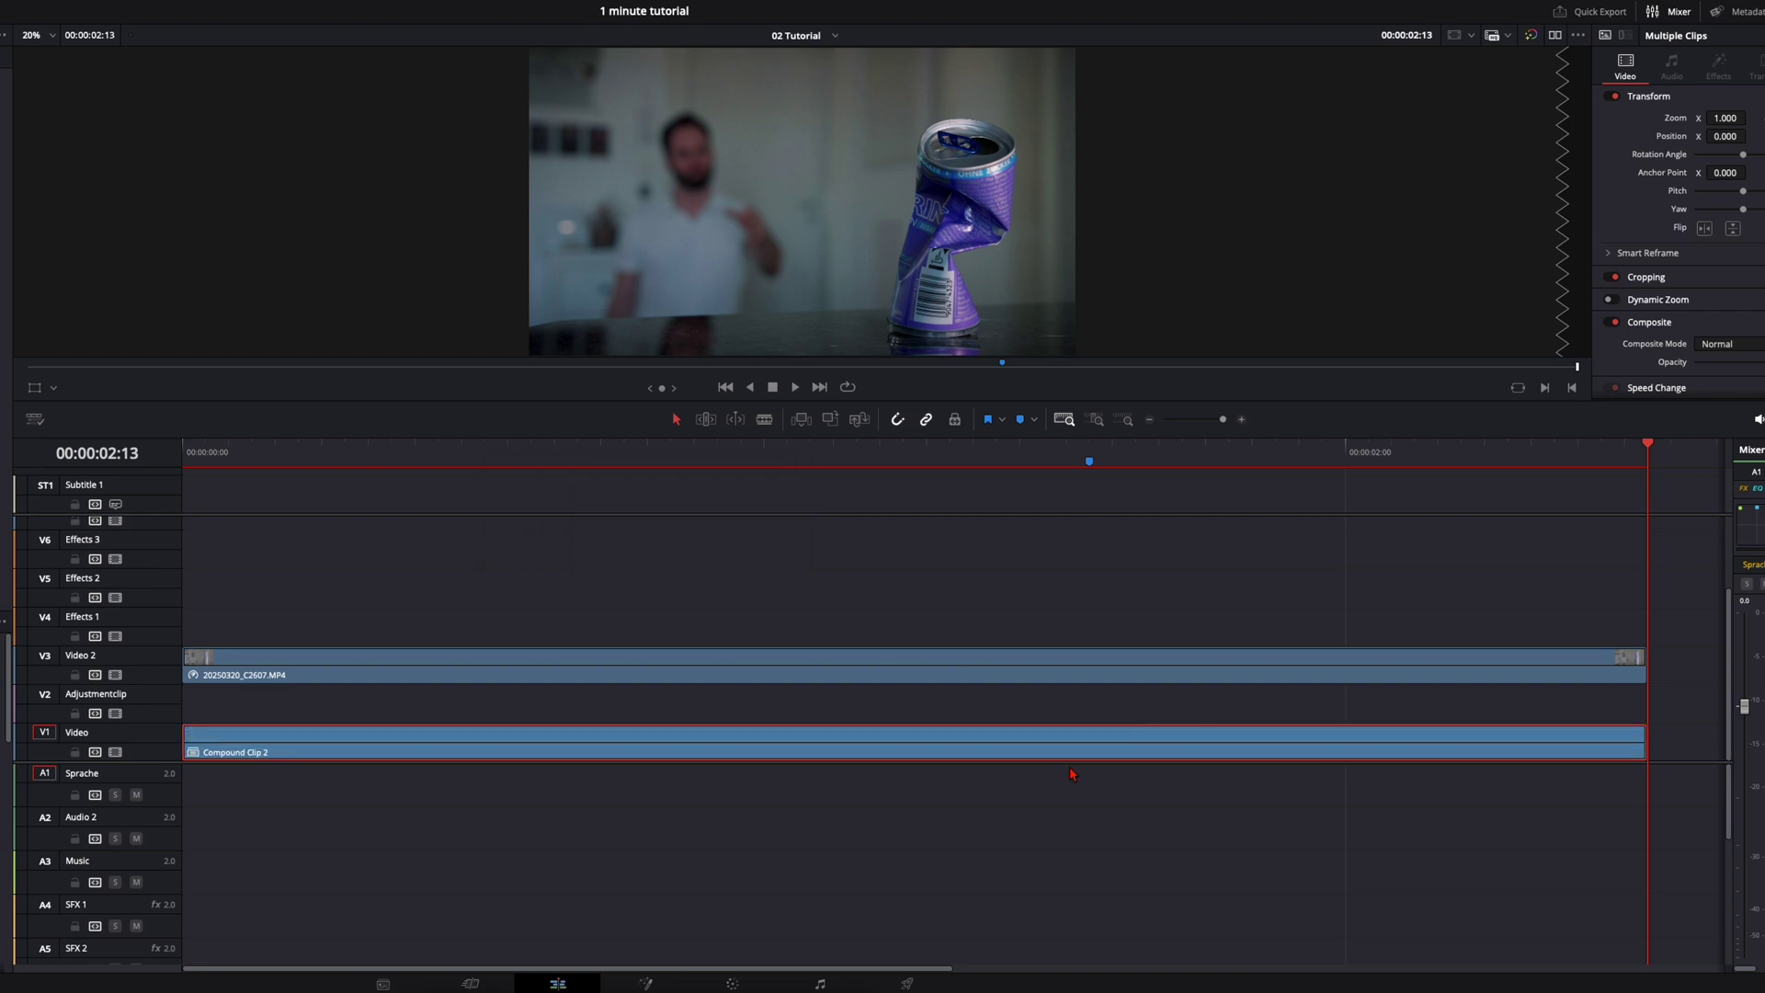
{"action": "left_click_drag", "start_coordinate": [1050, 735], "coordinate": [1042, 719]}
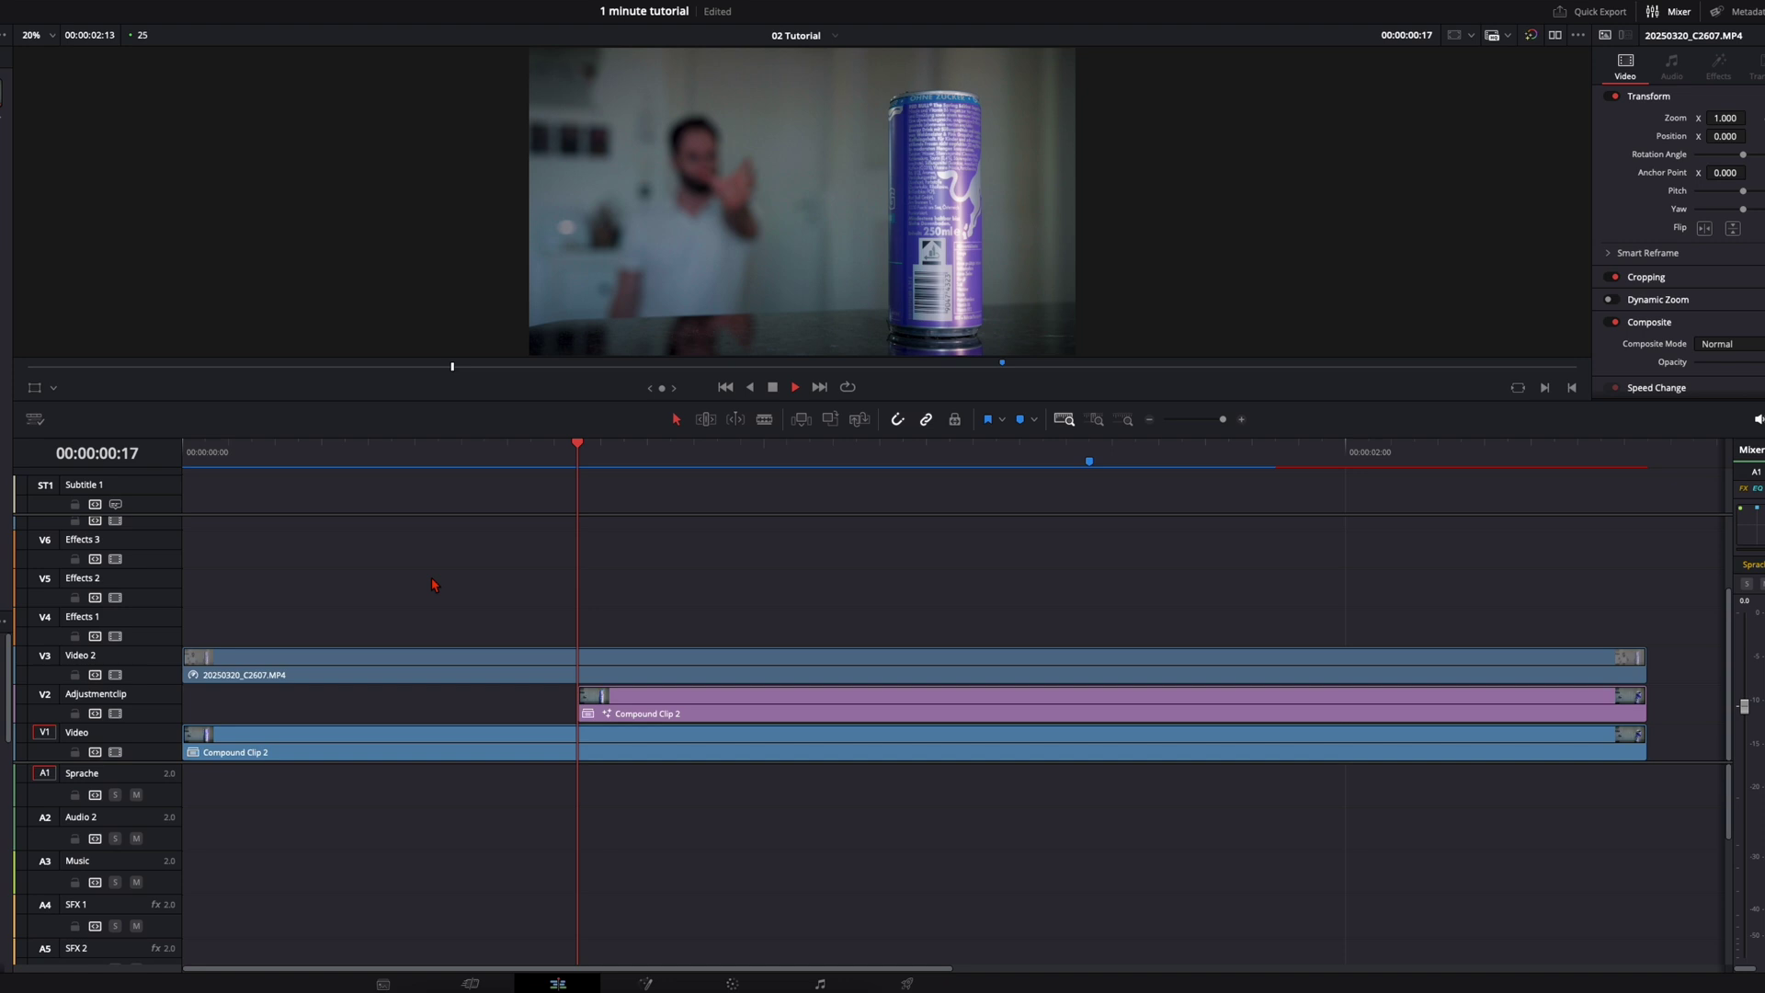
- In Fusion, insert a MagicMask node after MediaIn1 using the tool search for 'magi'
{"action": "key", "text": "shift+5"}
{"action": "left_click", "coordinate": [352, 735]}
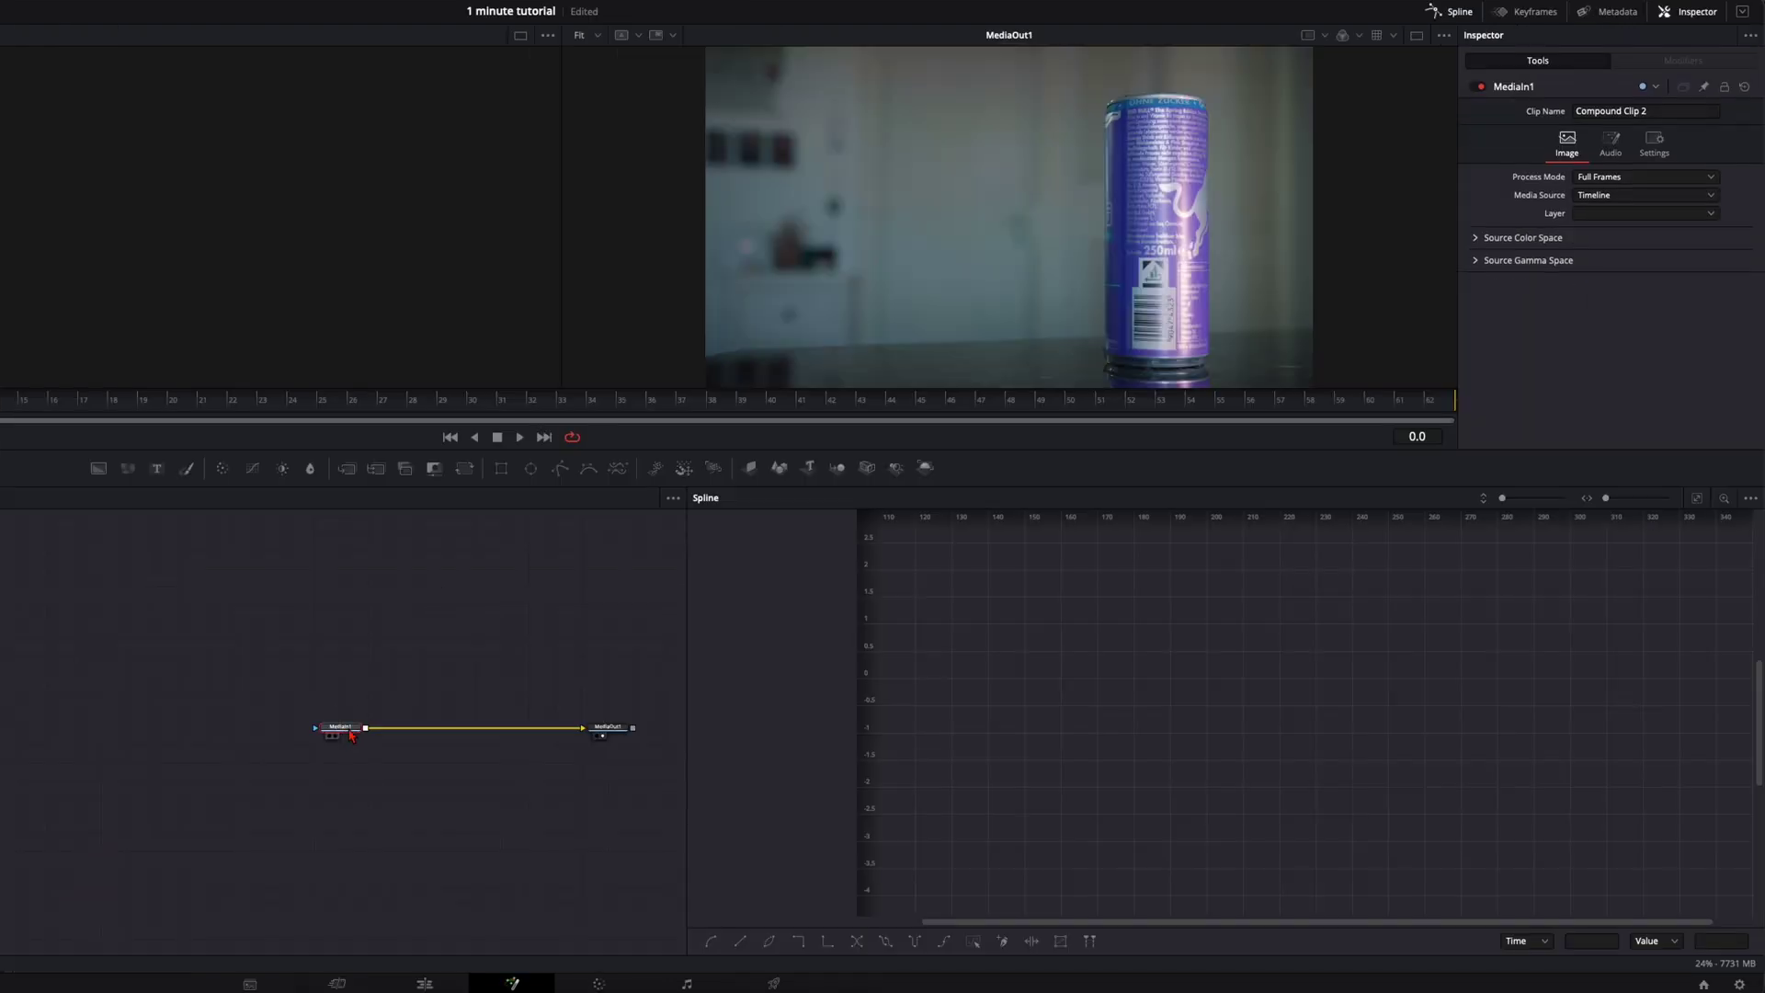
{"action": "key", "text": "shift+space"}
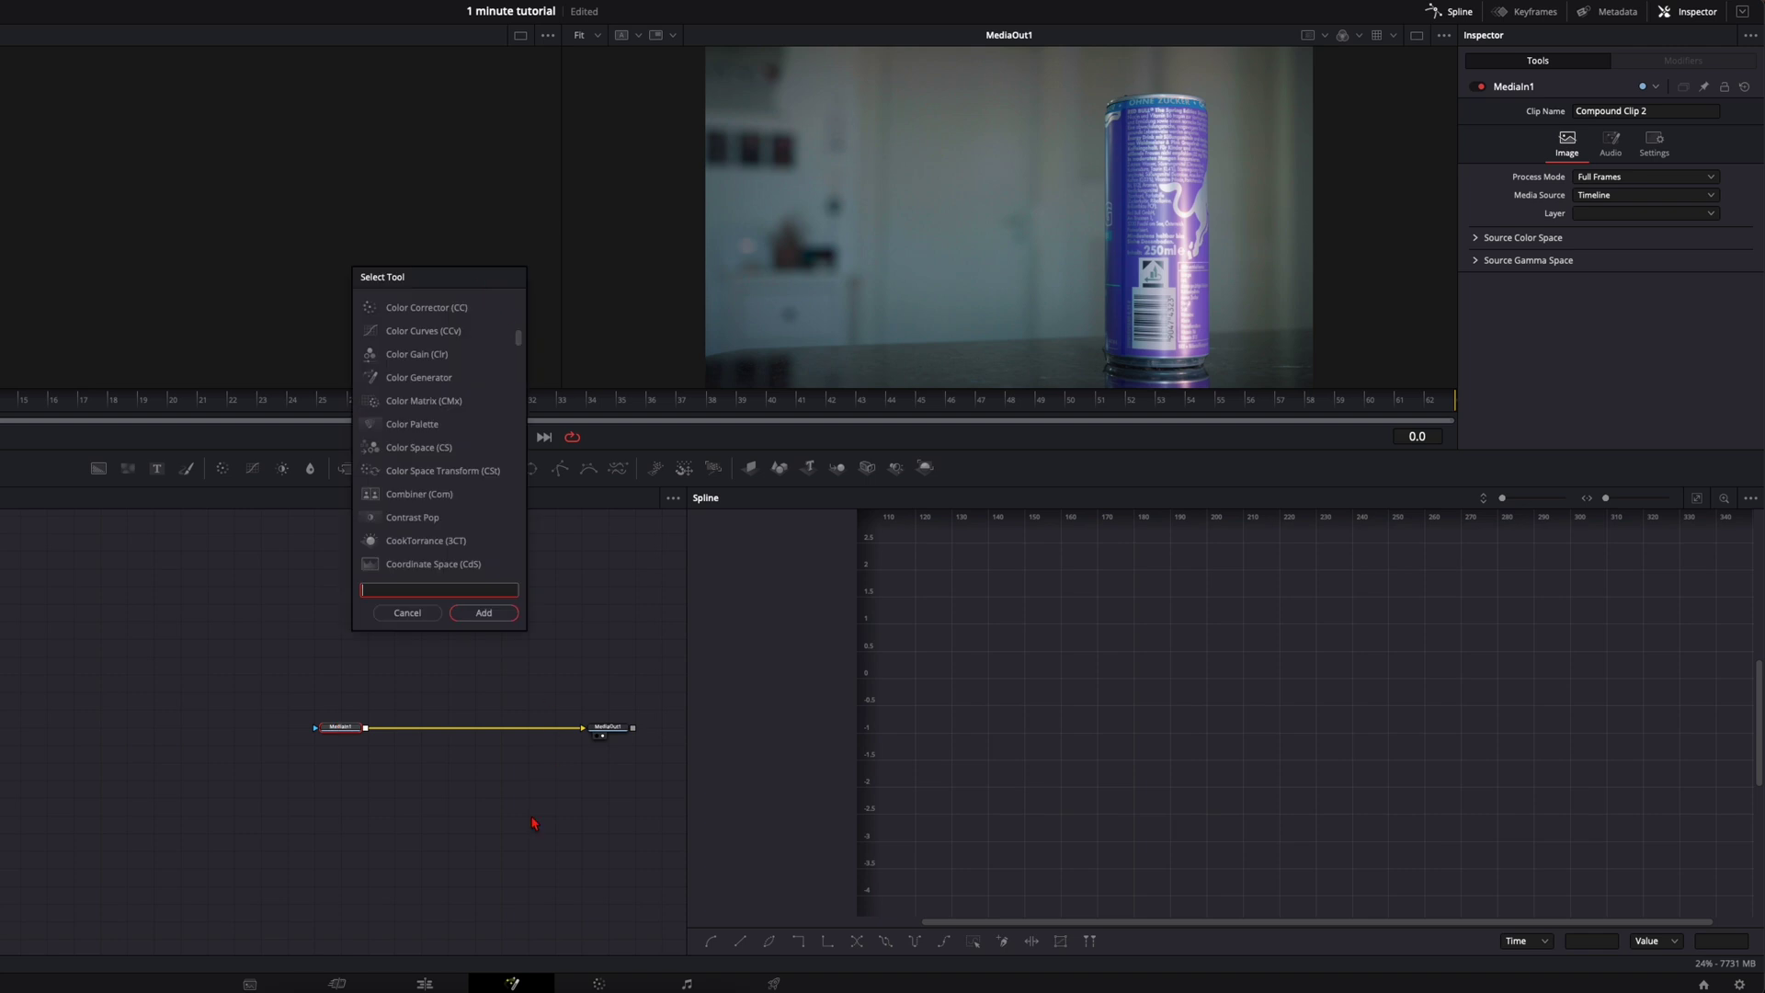
{"action": "type", "text": "magic"}
{"action": "key", "text": "Return"}
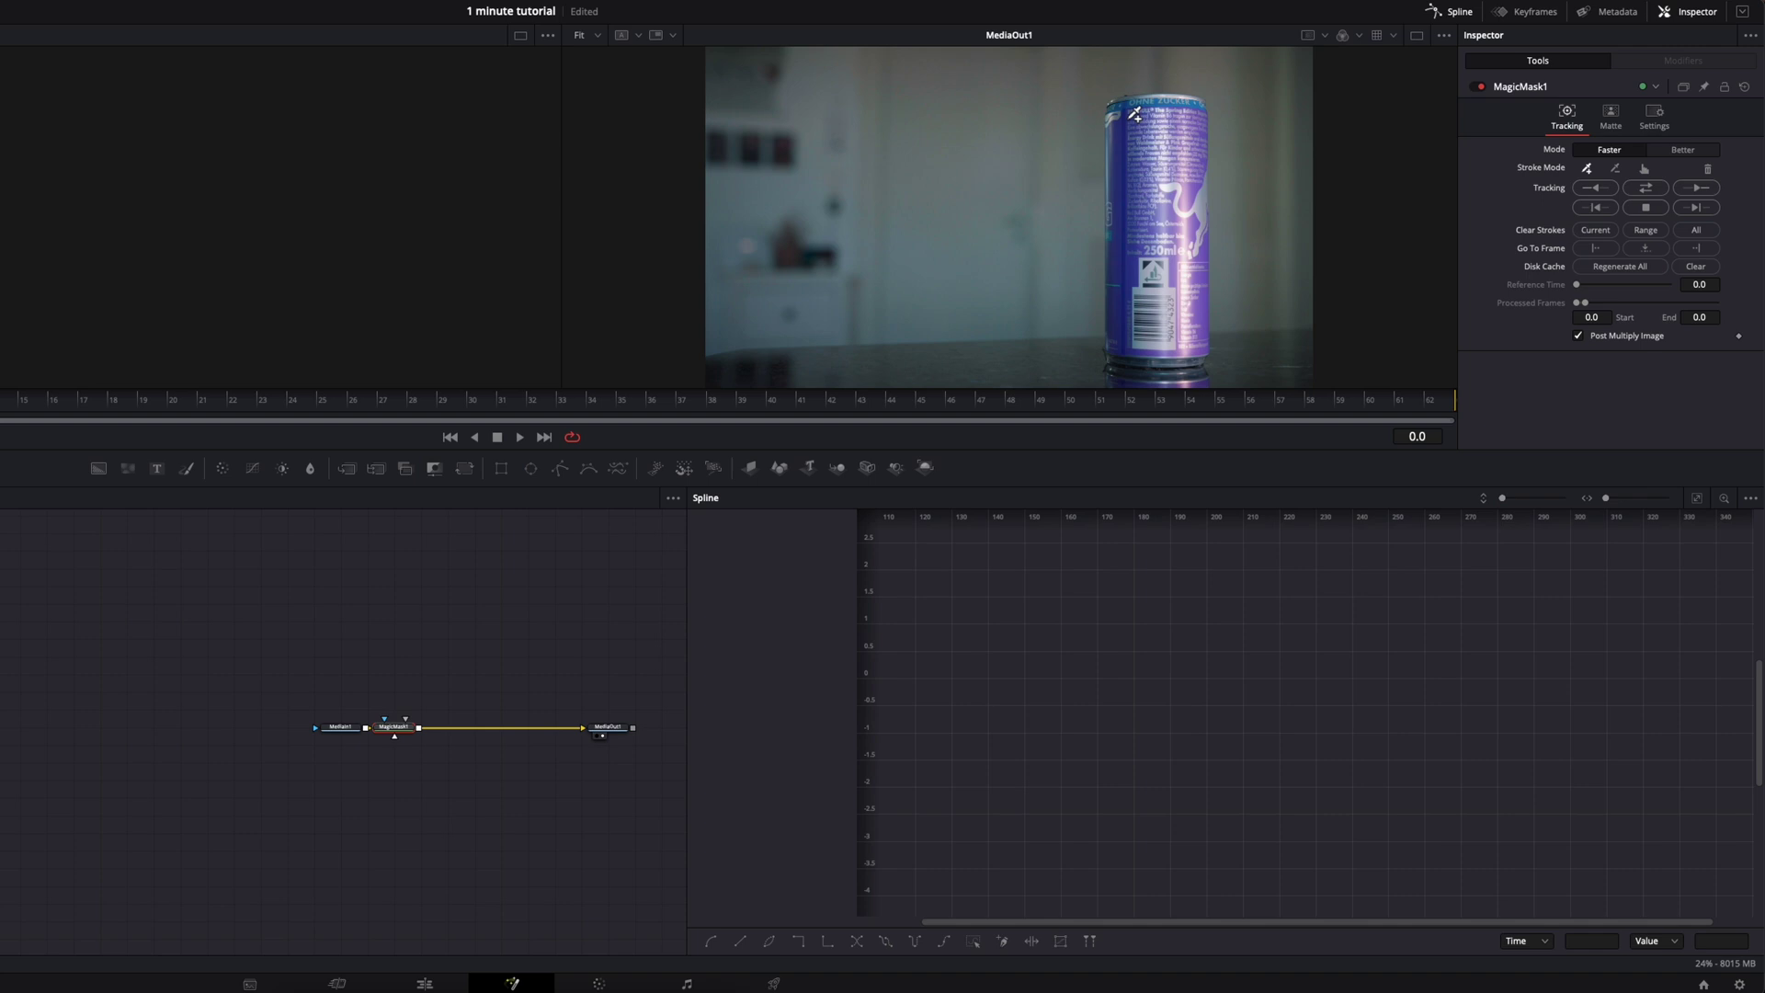
- Stroke the energy can and track the Magic Mask in Better mode
{"action": "mouse_move", "coordinate": [1135, 114]}
{"action": "left_mouse_down"}
{"action": "mouse_move", "coordinate": [1154, 372]}
{"action": "mouse_move", "coordinate": [1182, 392]}
{"action": "mouse_move", "coordinate": [1184, 122]}
{"action": "left_mouse_up"}
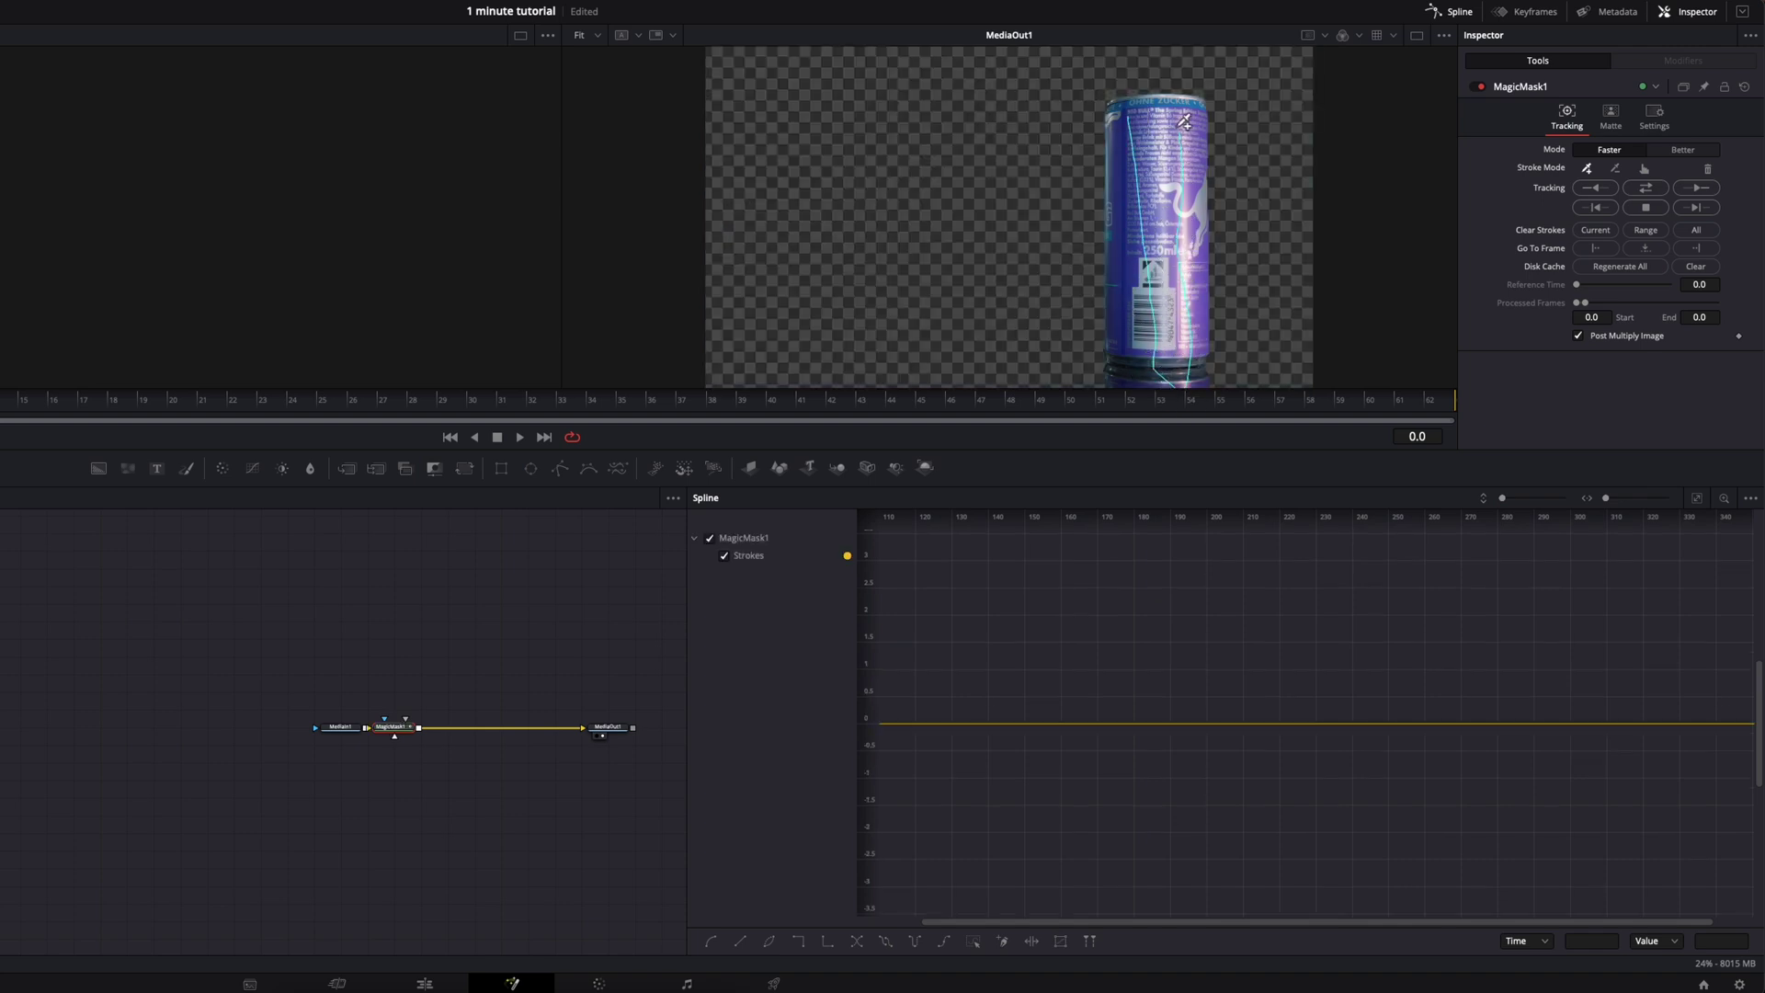
{"action": "left_click", "coordinate": [1684, 151]}
{"action": "left_click", "coordinate": [1650, 209]}
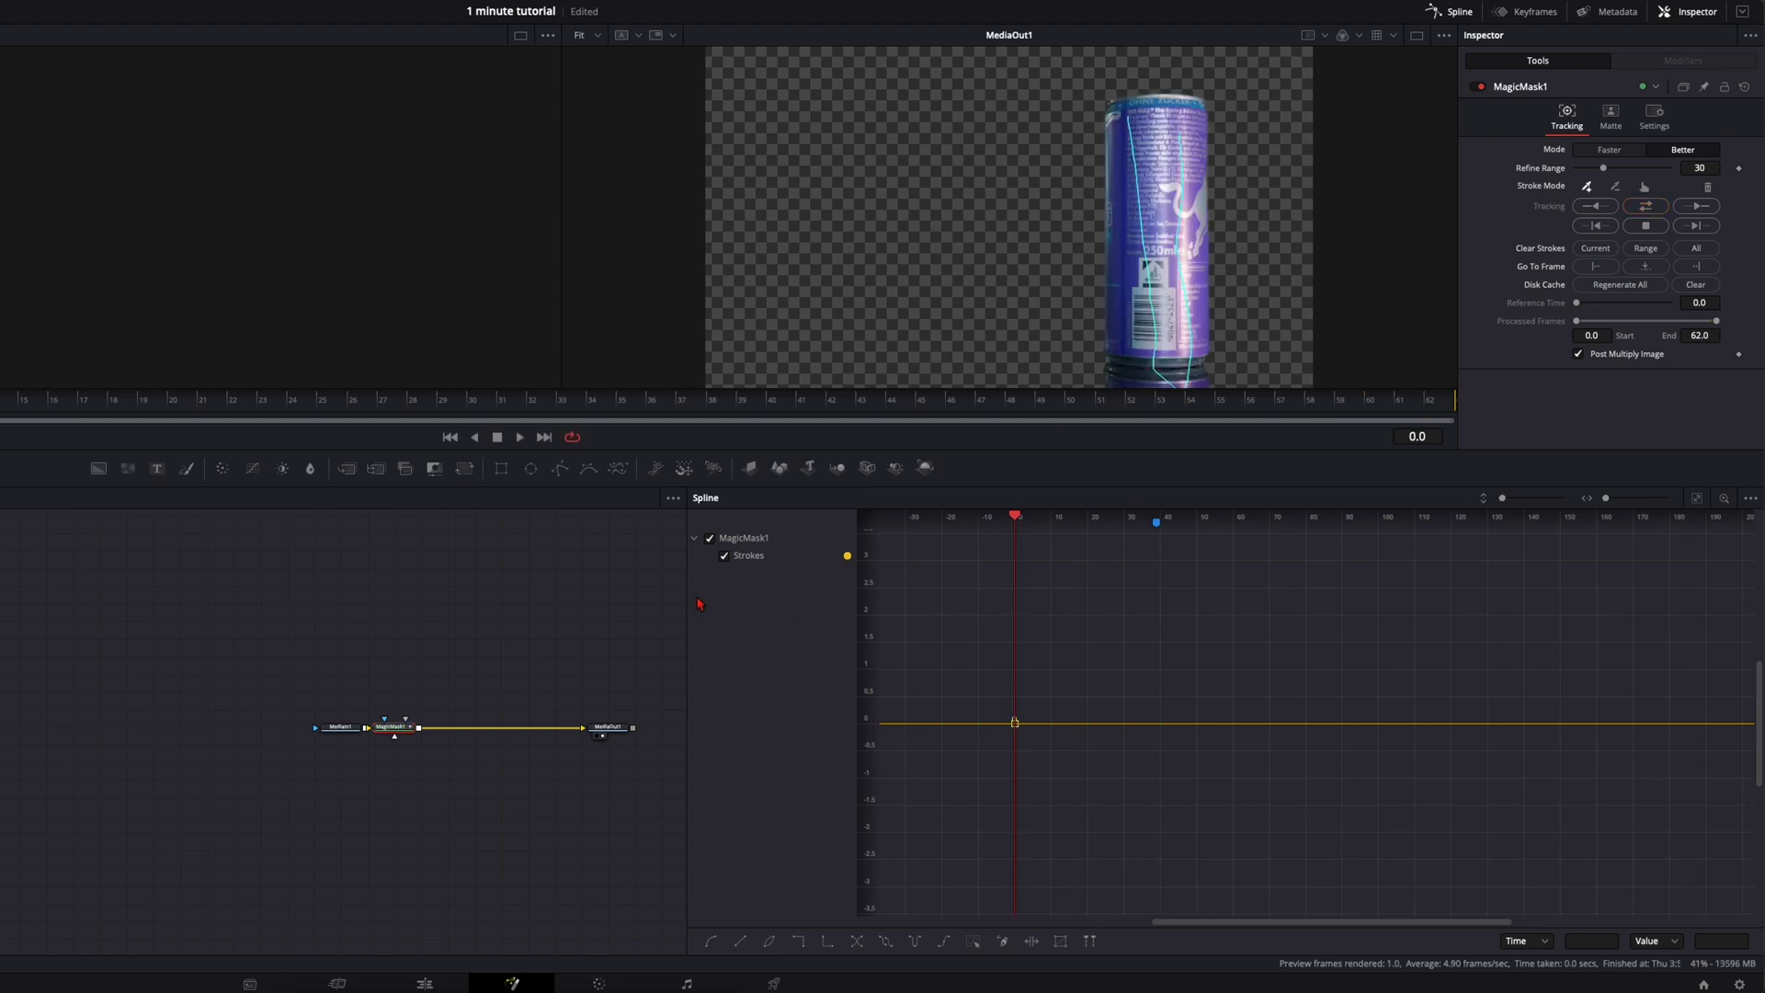
{"action": "left_click", "coordinate": [424, 982]}
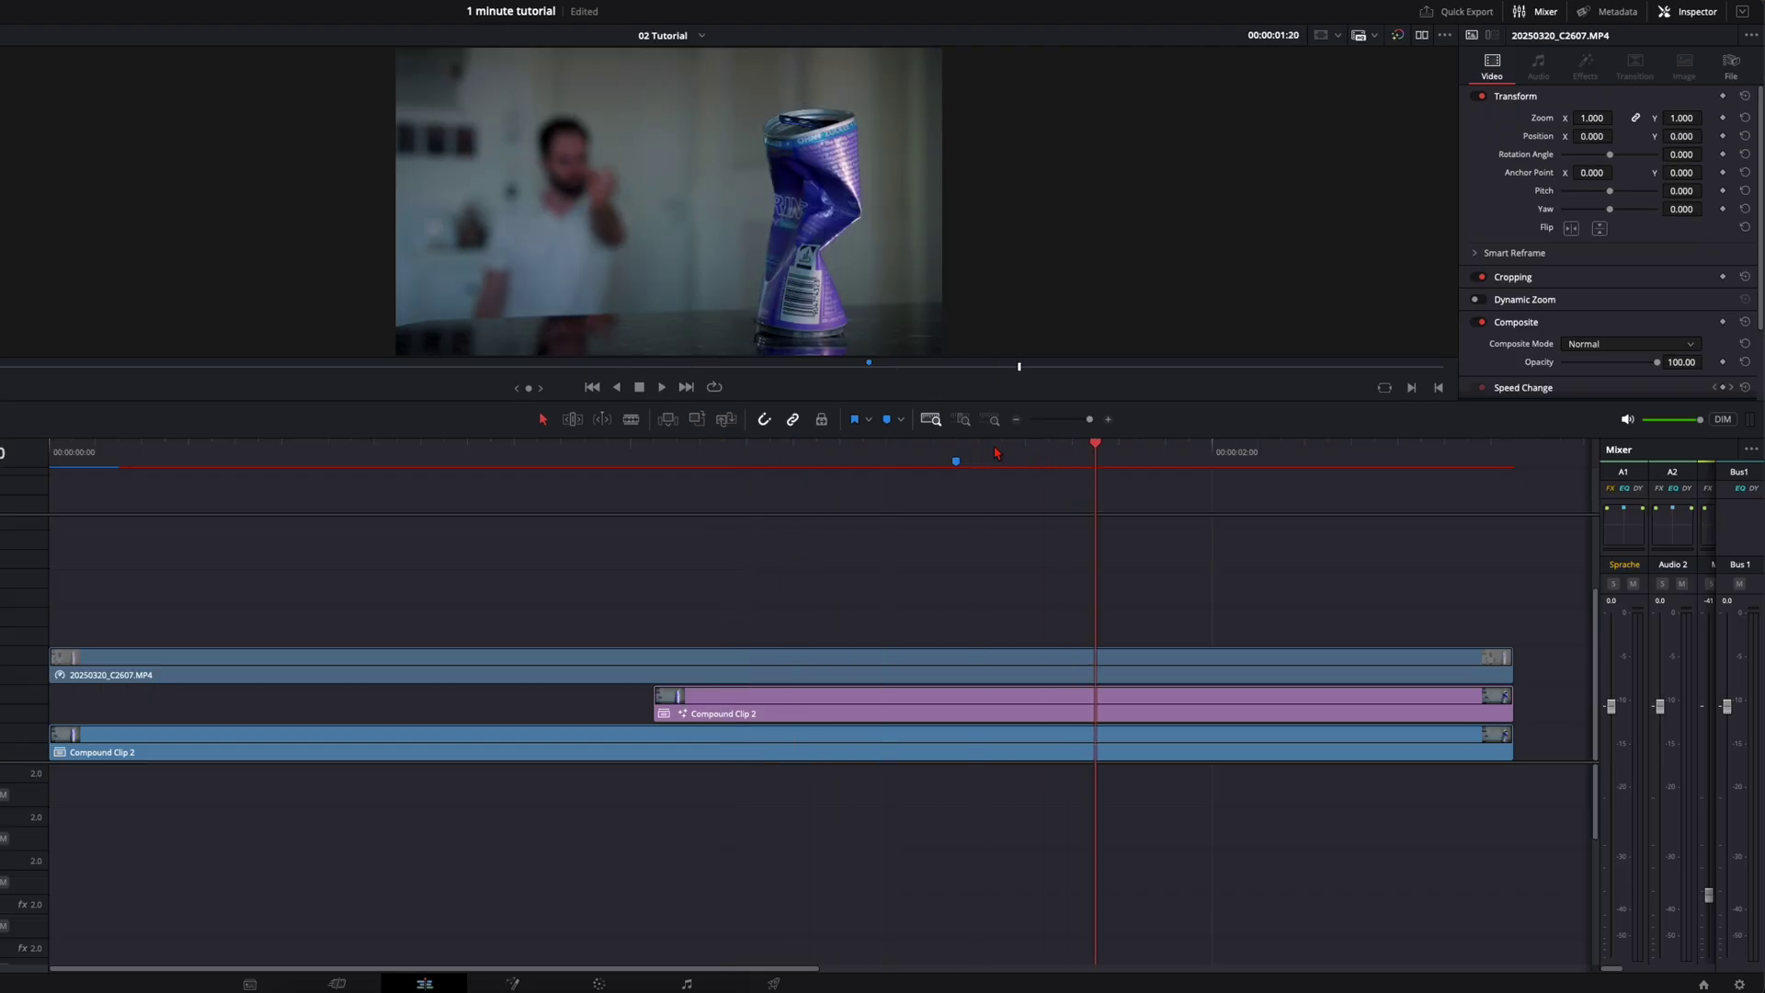
{"action": "left_click", "coordinate": [634, 456]}
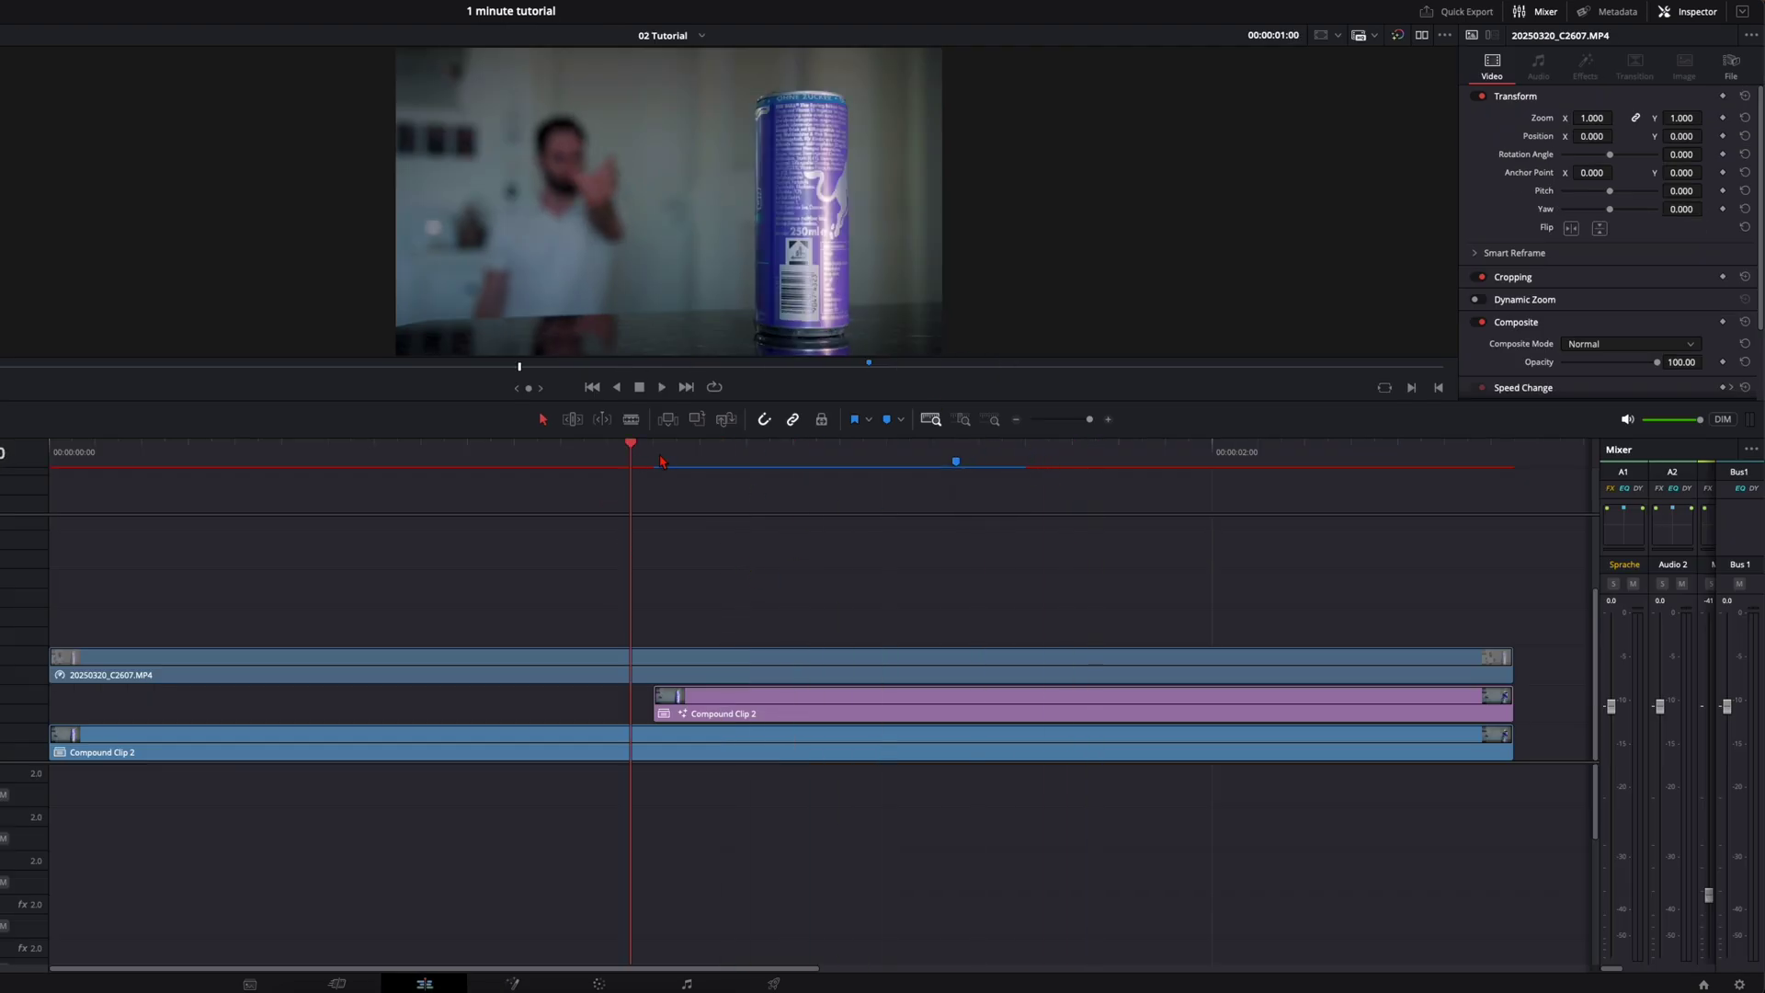
{"action": "left_click", "coordinate": [660, 460]}
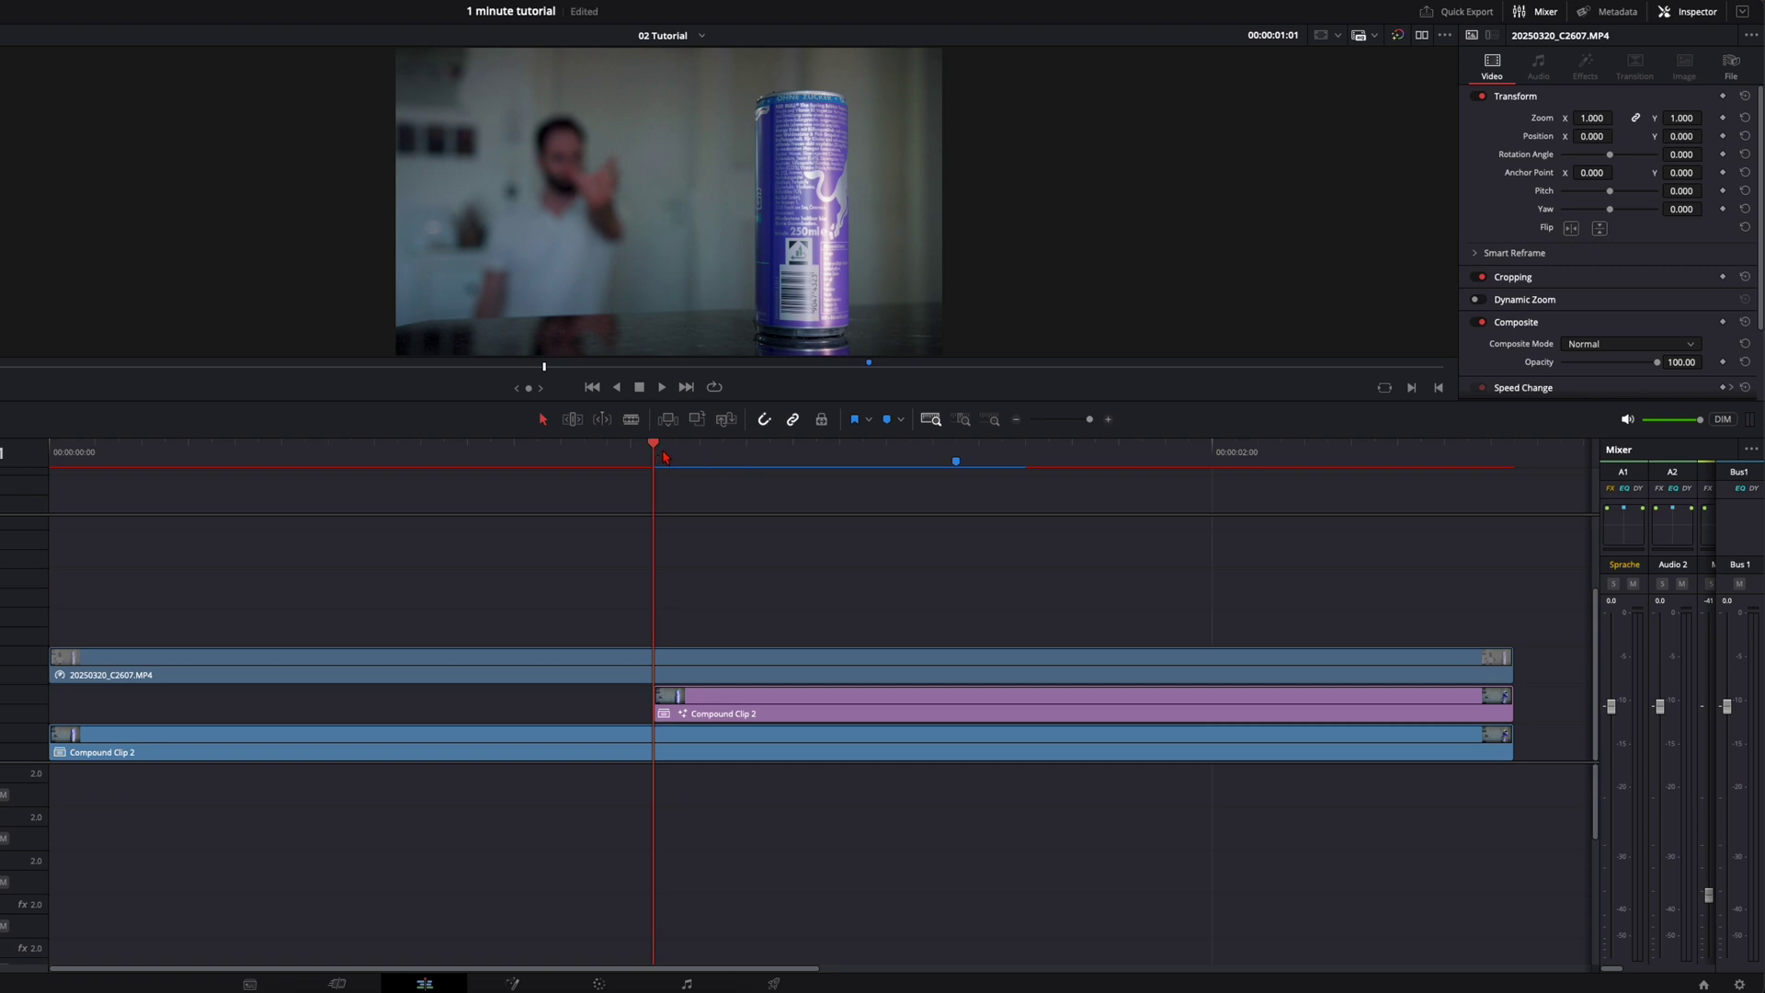
{"action": "left_click_drag", "start_coordinate": [666, 457], "coordinate": [1020, 457]}
{"action": "left_click_drag", "start_coordinate": [995, 458], "coordinate": [974, 458]}
{"action": "left_click", "coordinate": [726, 713]}
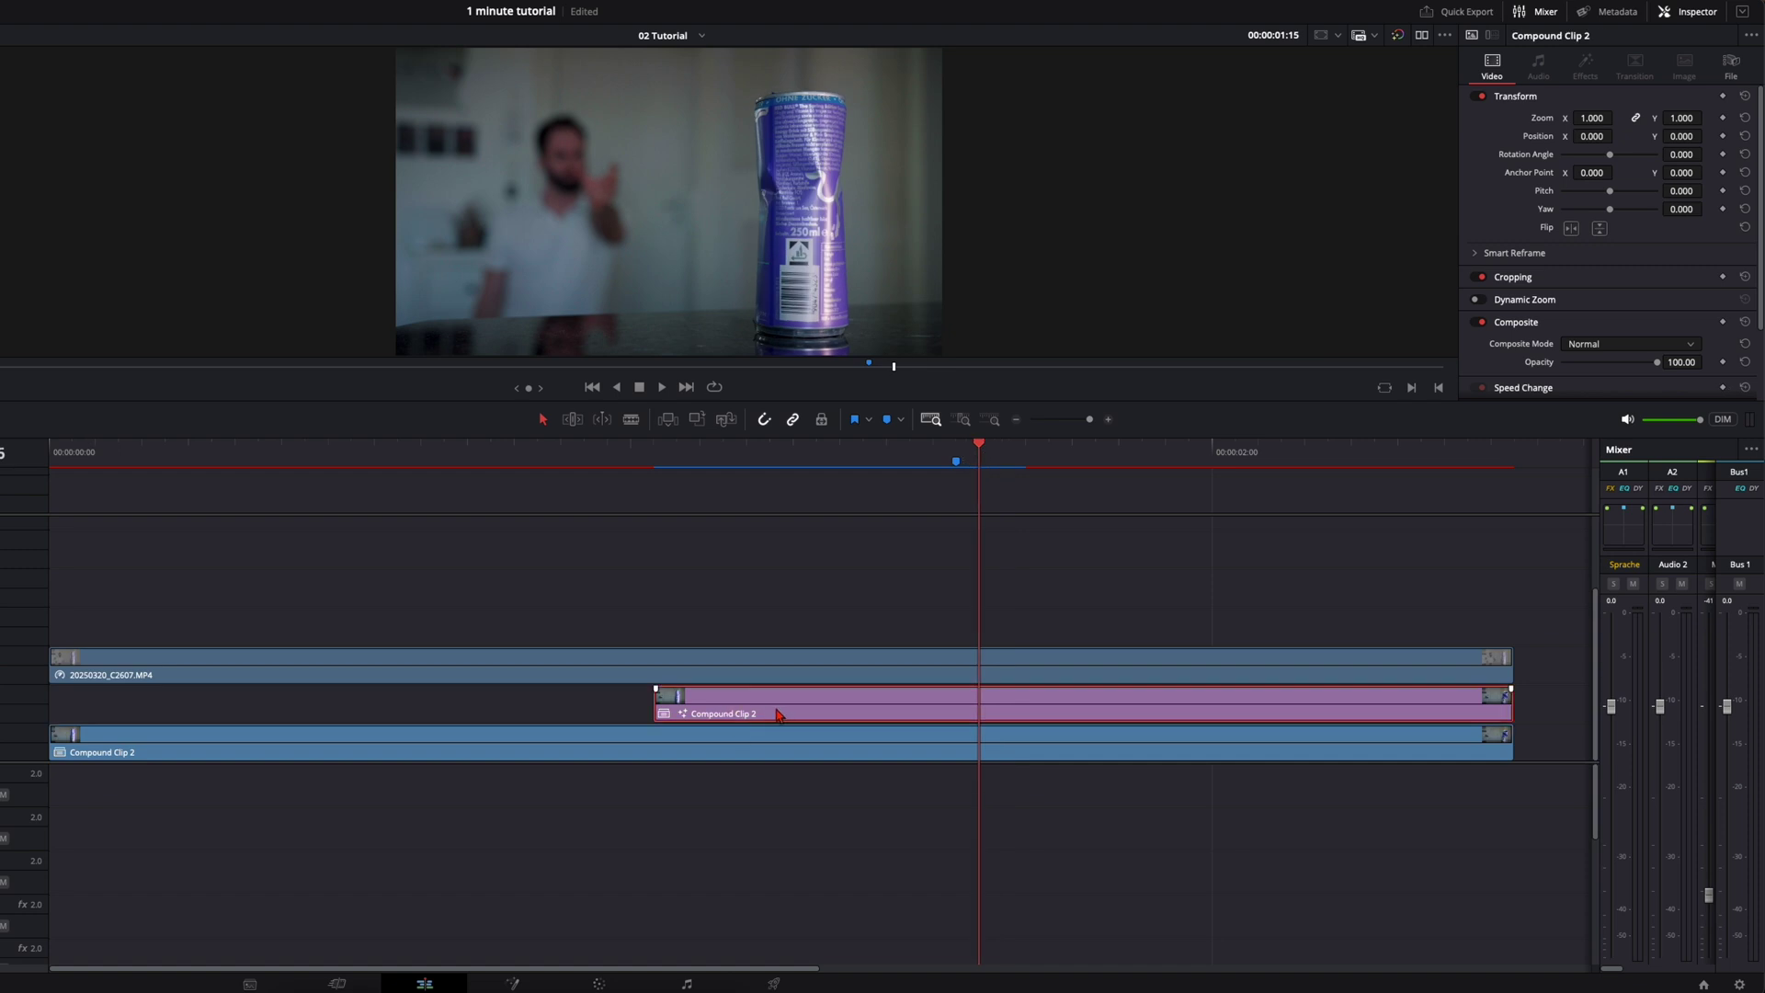
{"action": "left_click", "coordinate": [663, 465]}
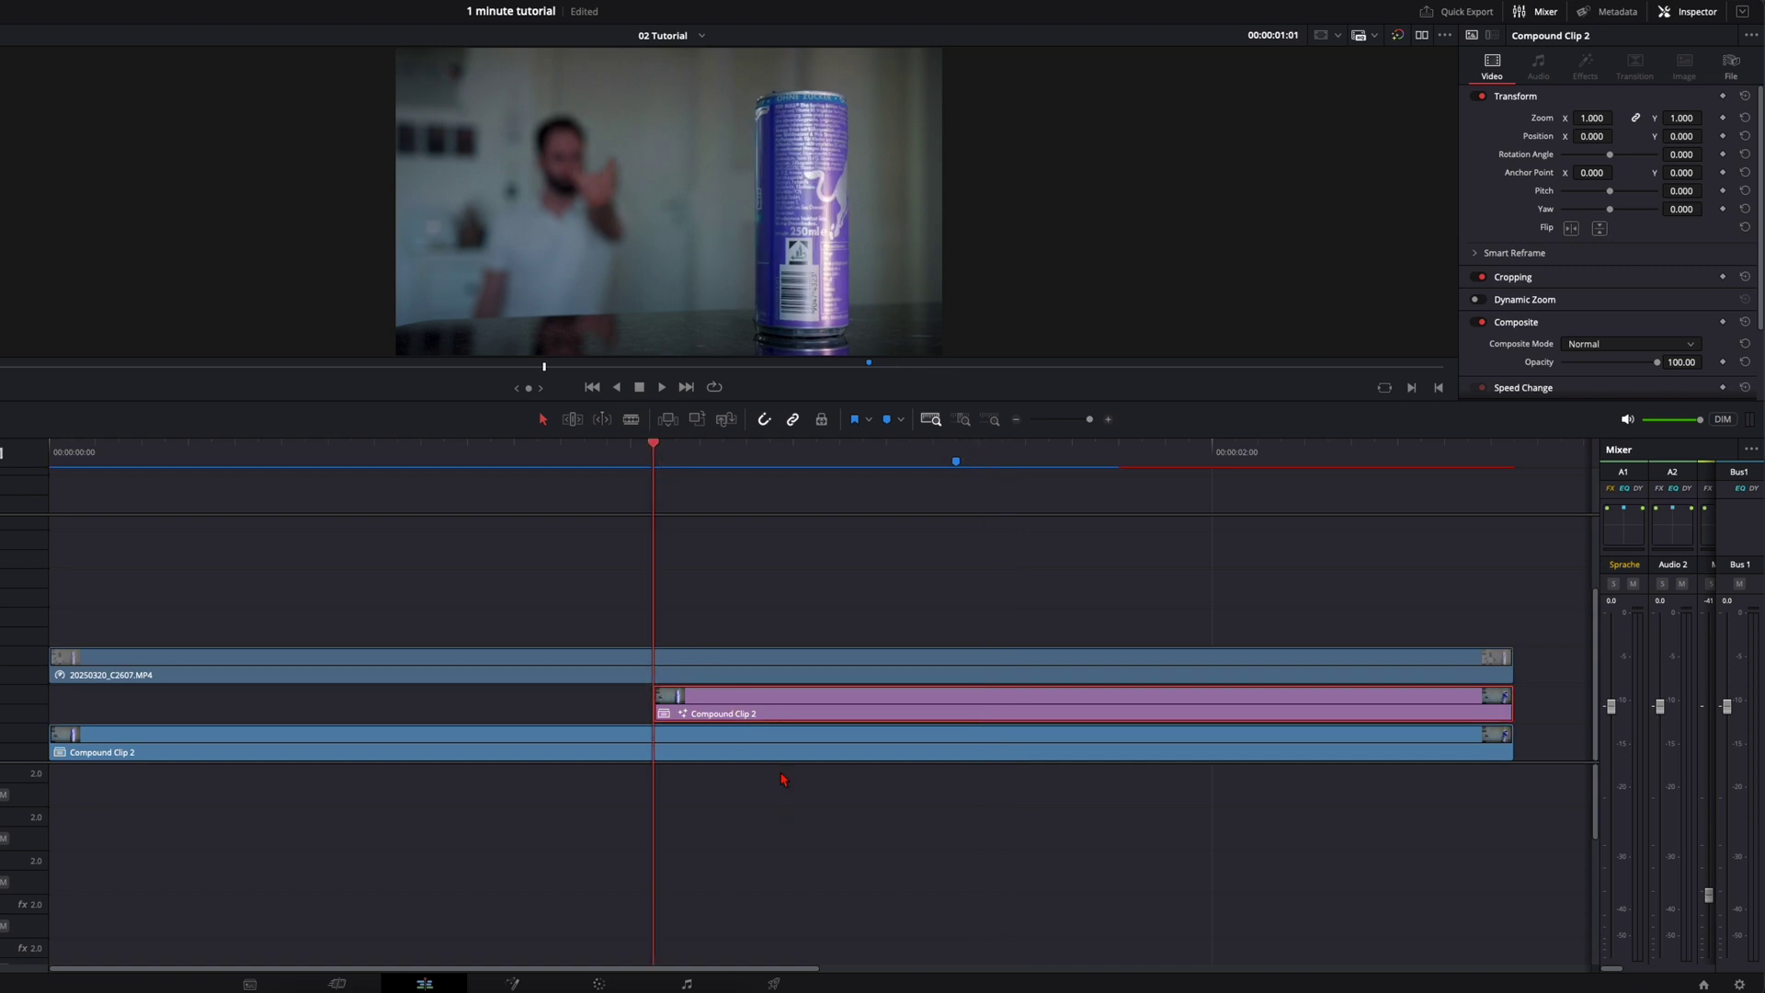
- Add a CameraShake node after the mask with Overall Strength 0.15
{"action": "key", "text": "shift+5"}
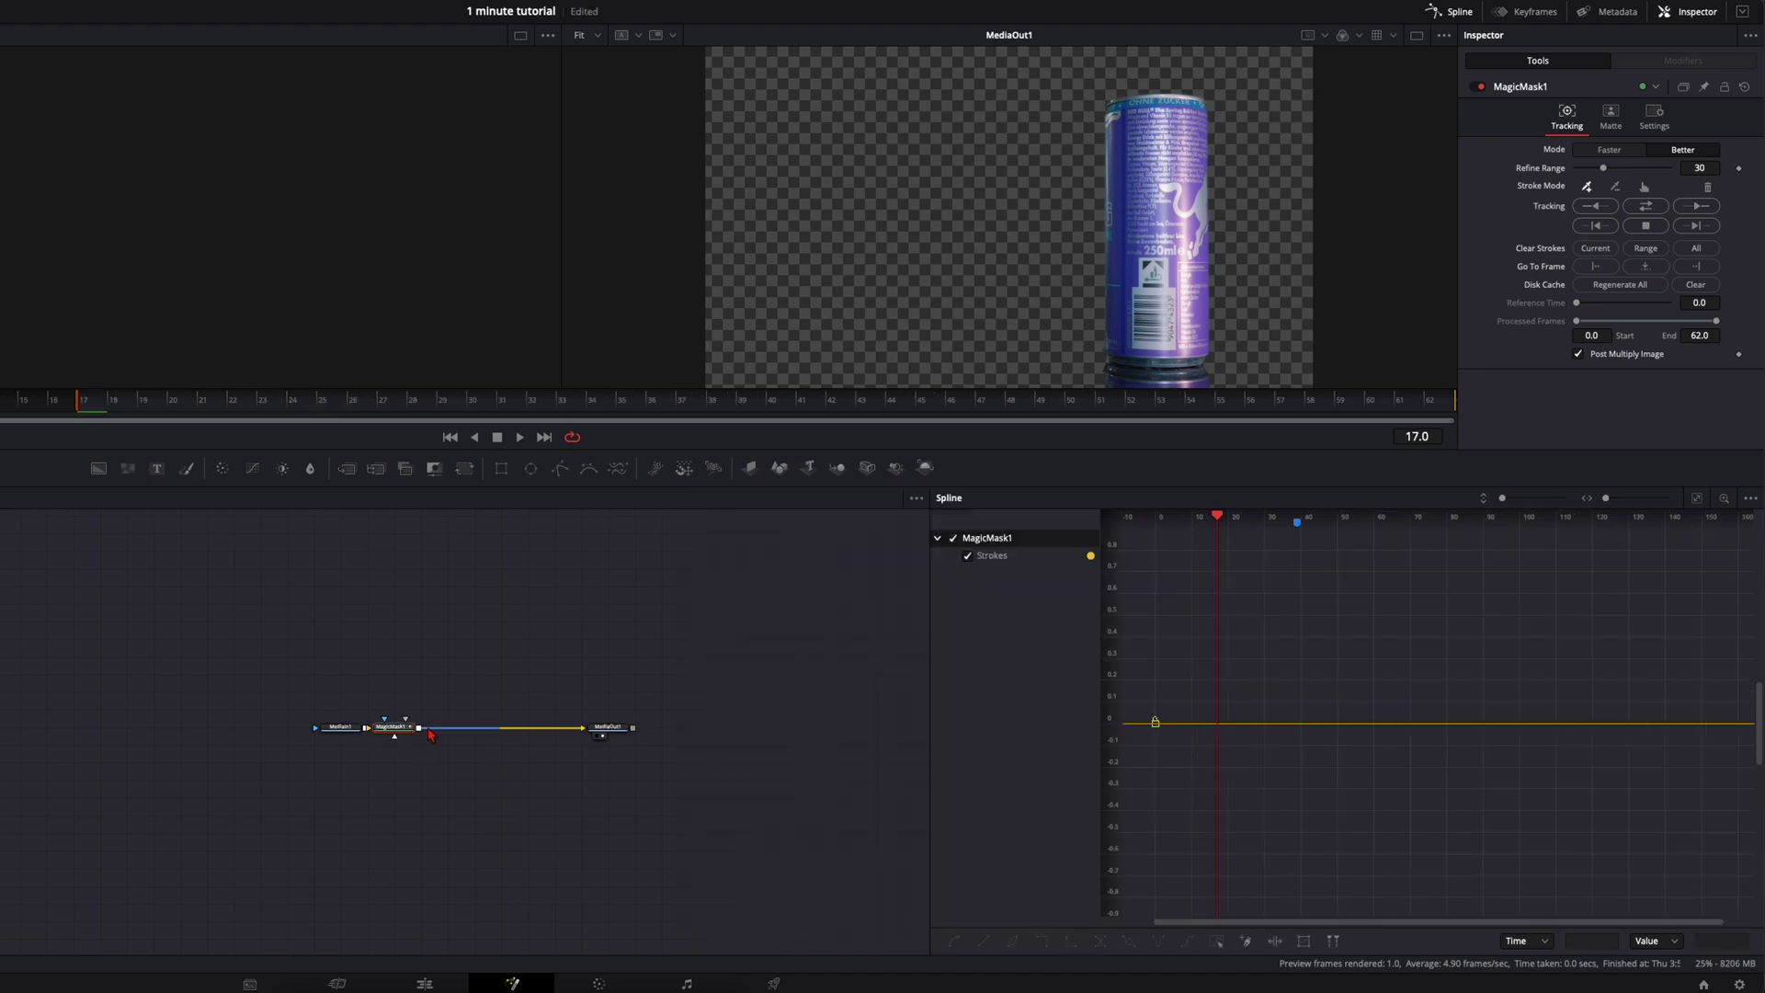
{"action": "key", "text": "shift+space"}
{"action": "type", "text": "cam"}
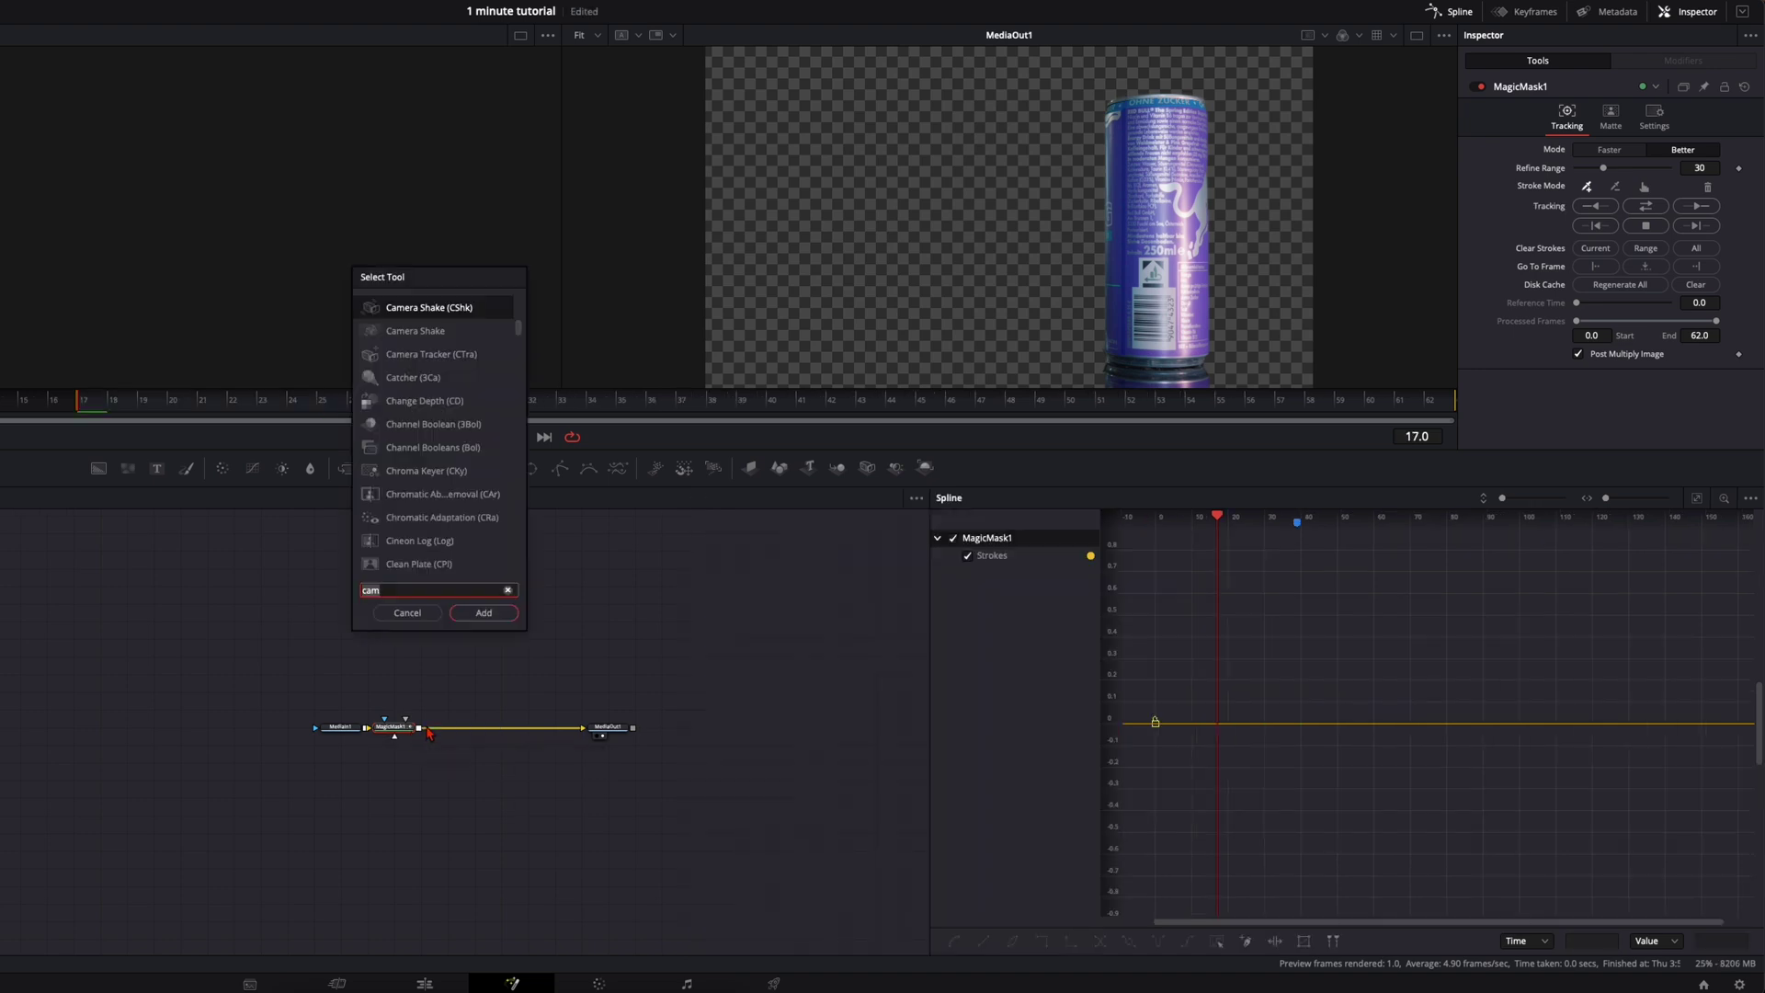
{"action": "key", "text": "Return"}
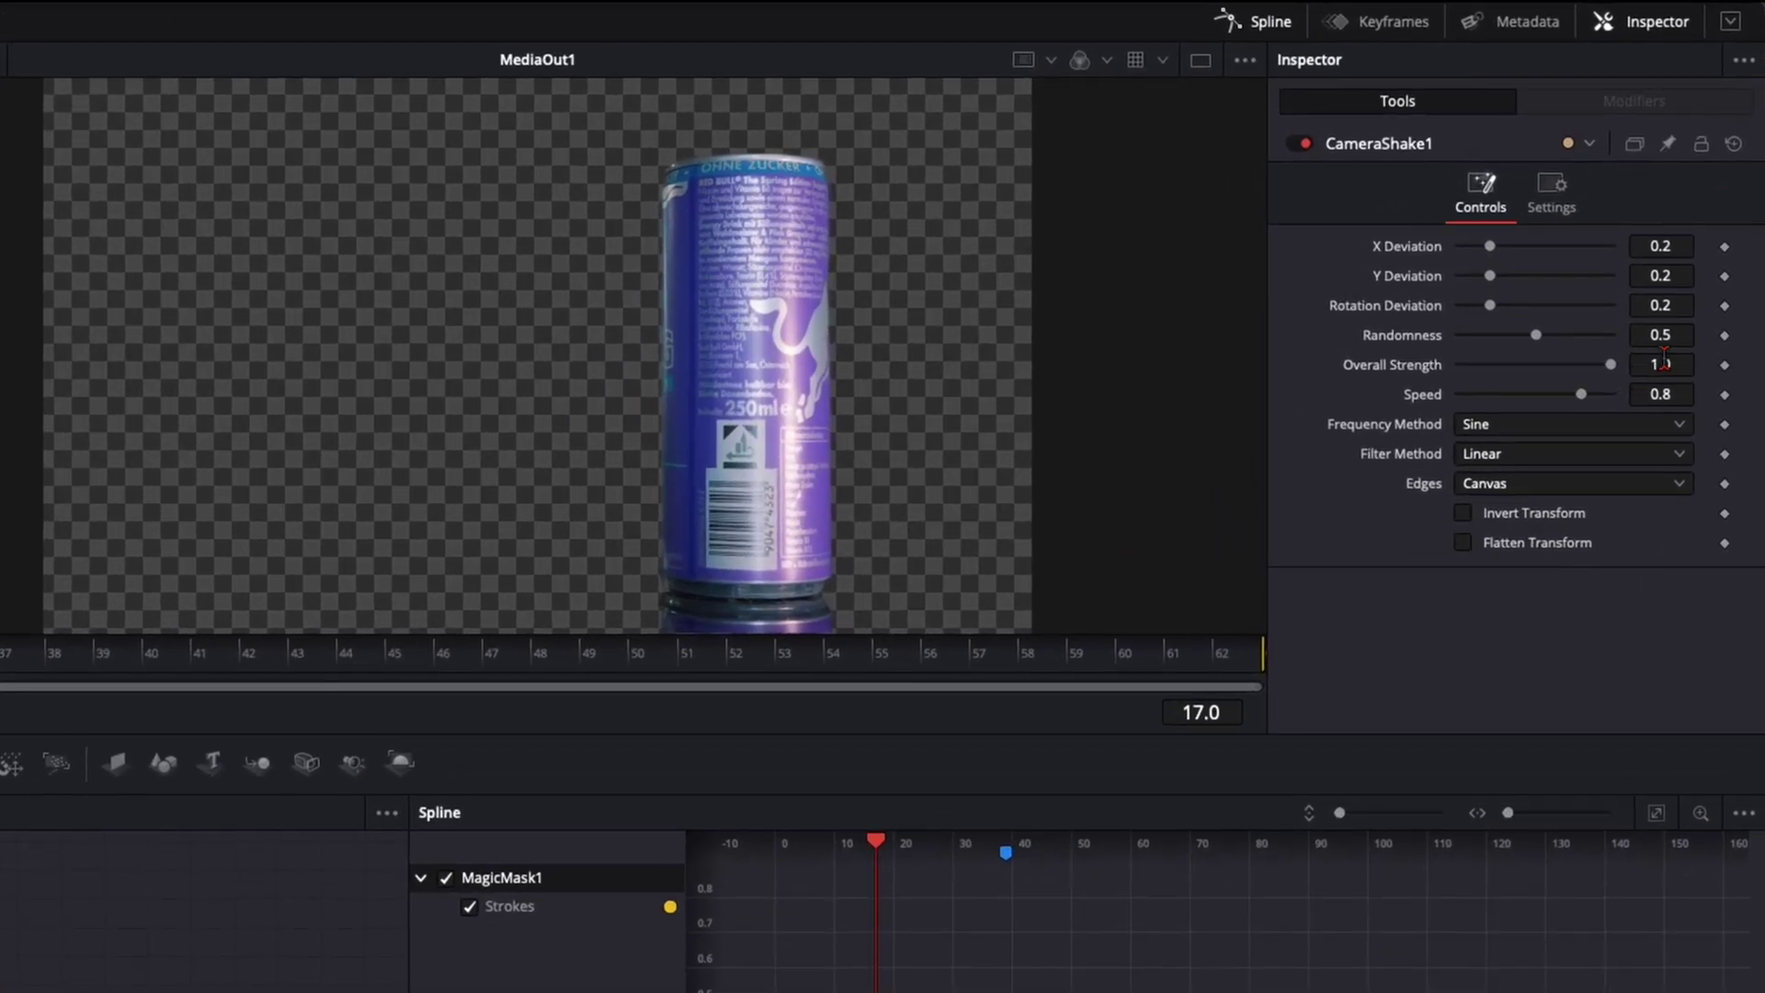
{"action": "left_click", "coordinate": [1664, 362]}
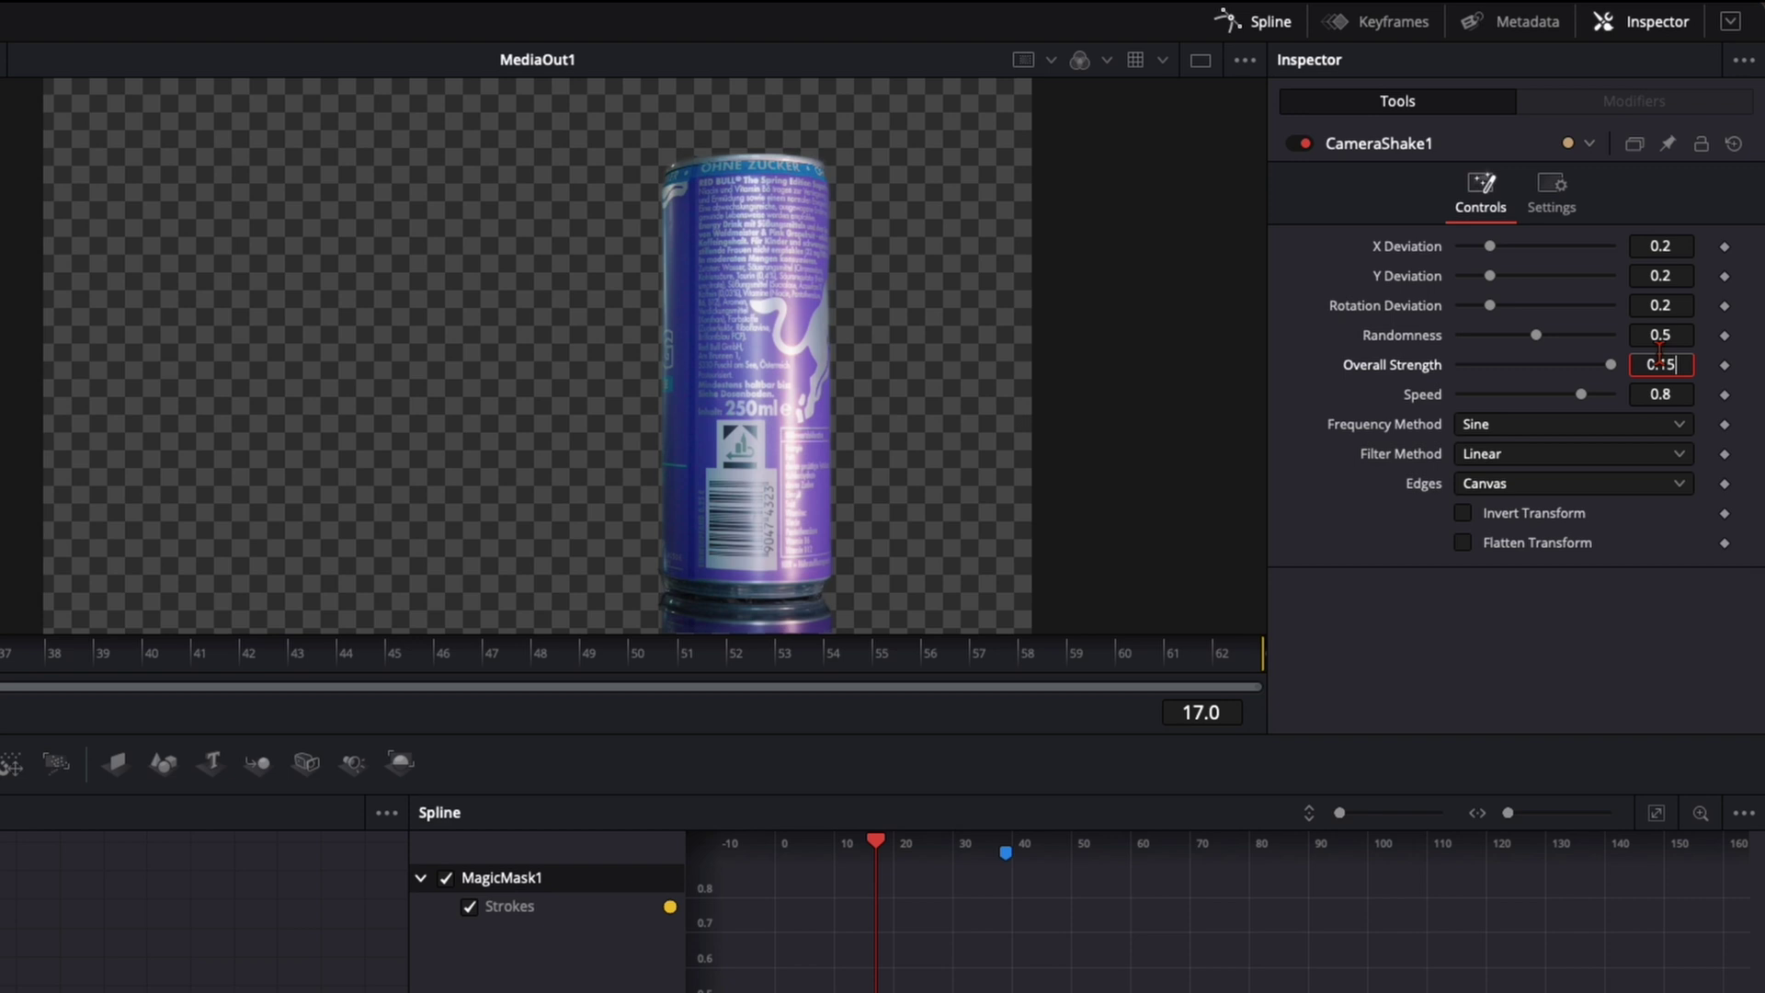
{"action": "key", "text": "Tab"}
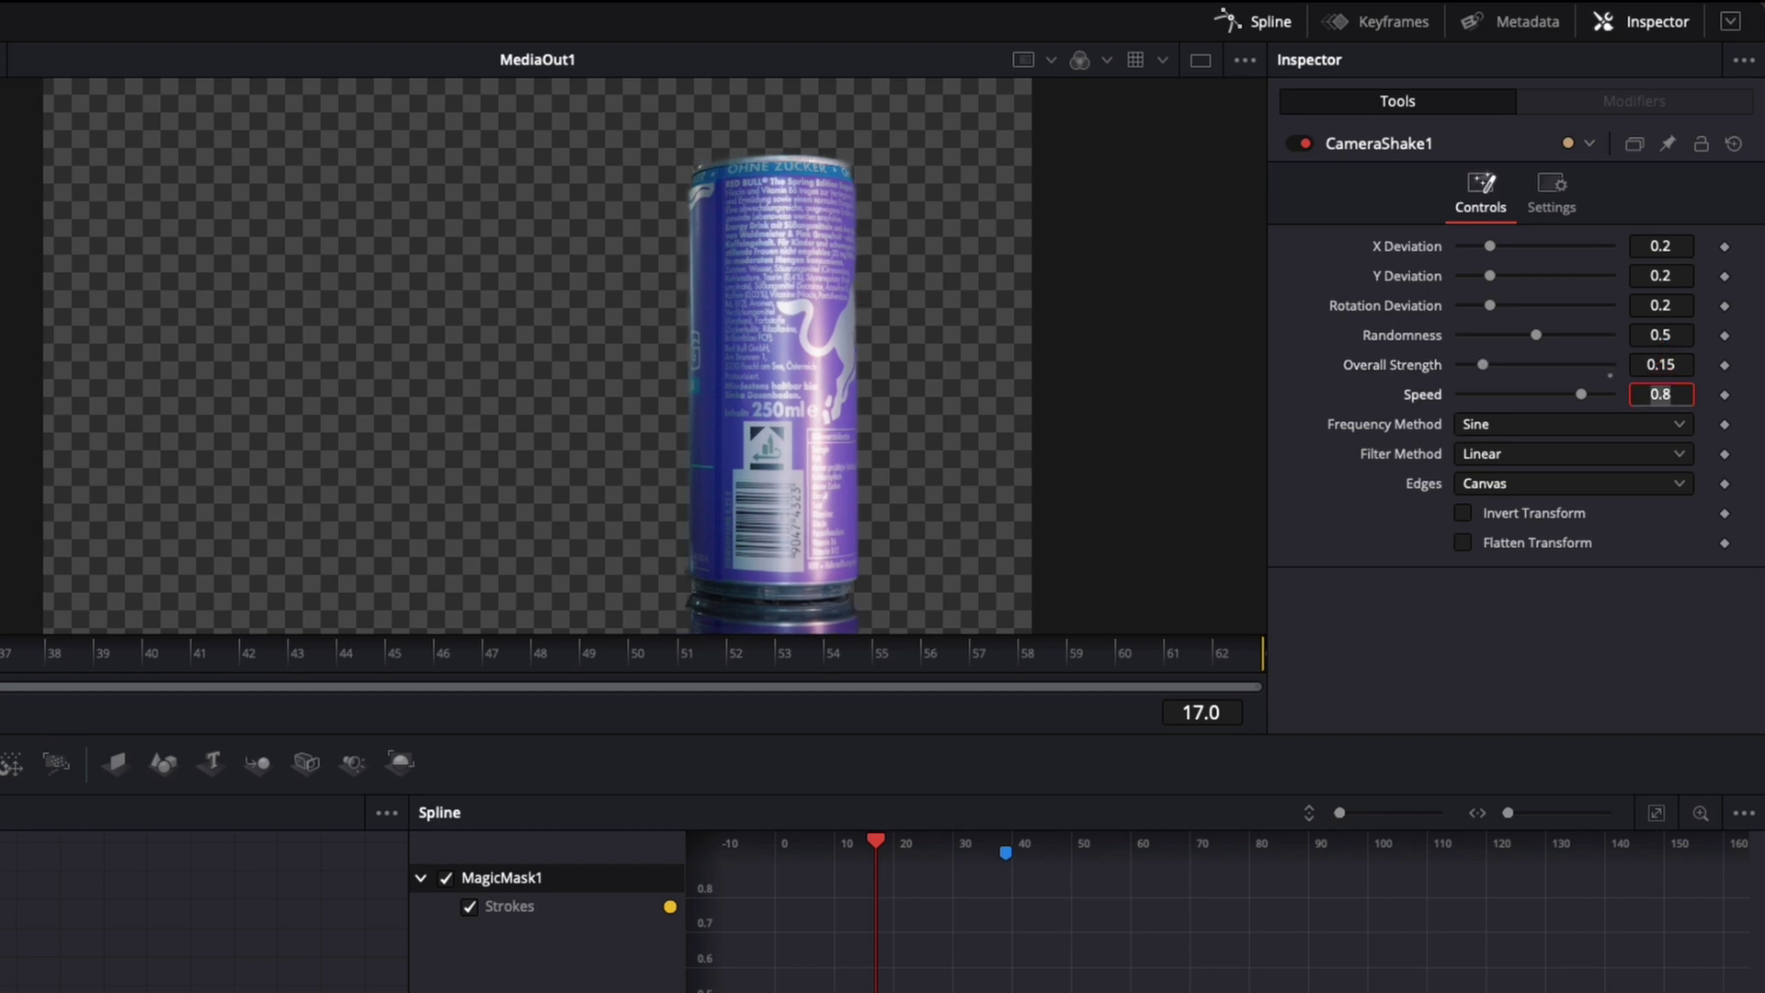
- Keyframe Overall Strength at 0.15 on frame 39, 0 on frame 17, and 0 on frame 40
{"action": "left_click_drag", "start_coordinate": [83, 410], "coordinate": [737, 427]}
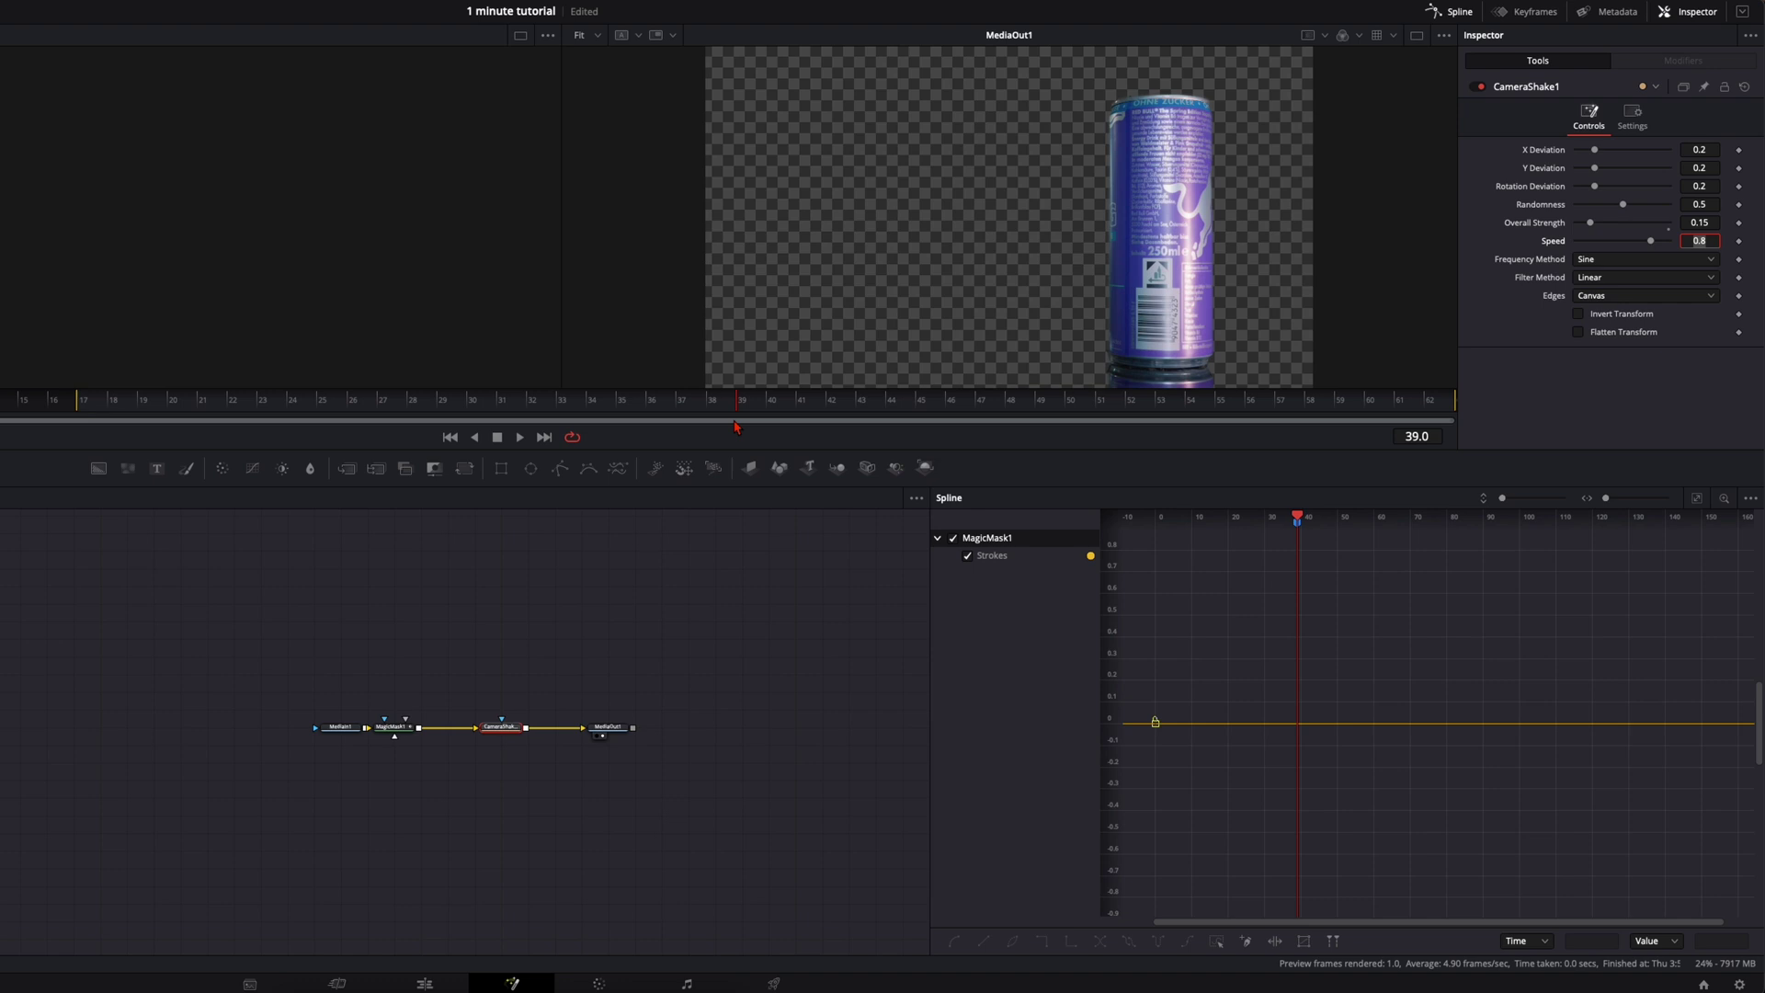
{"action": "left_click", "coordinate": [1739, 223]}
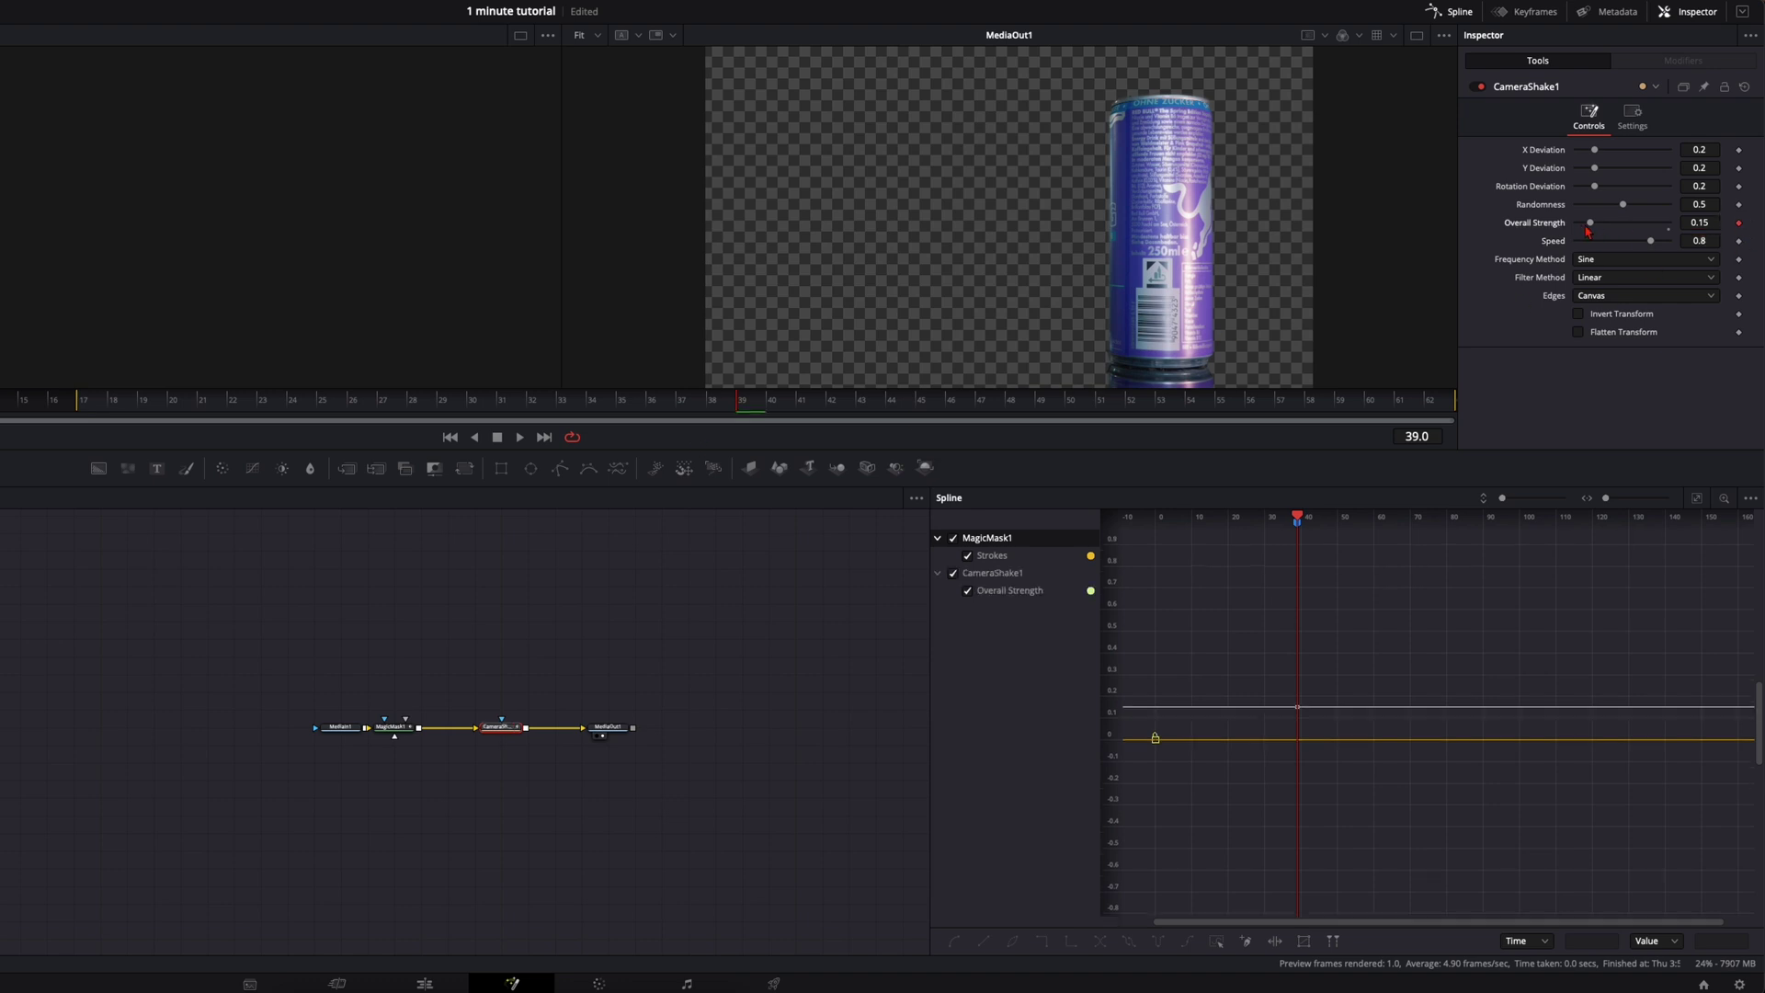
{"action": "left_click_drag", "start_coordinate": [105, 415], "coordinate": [94, 414]}
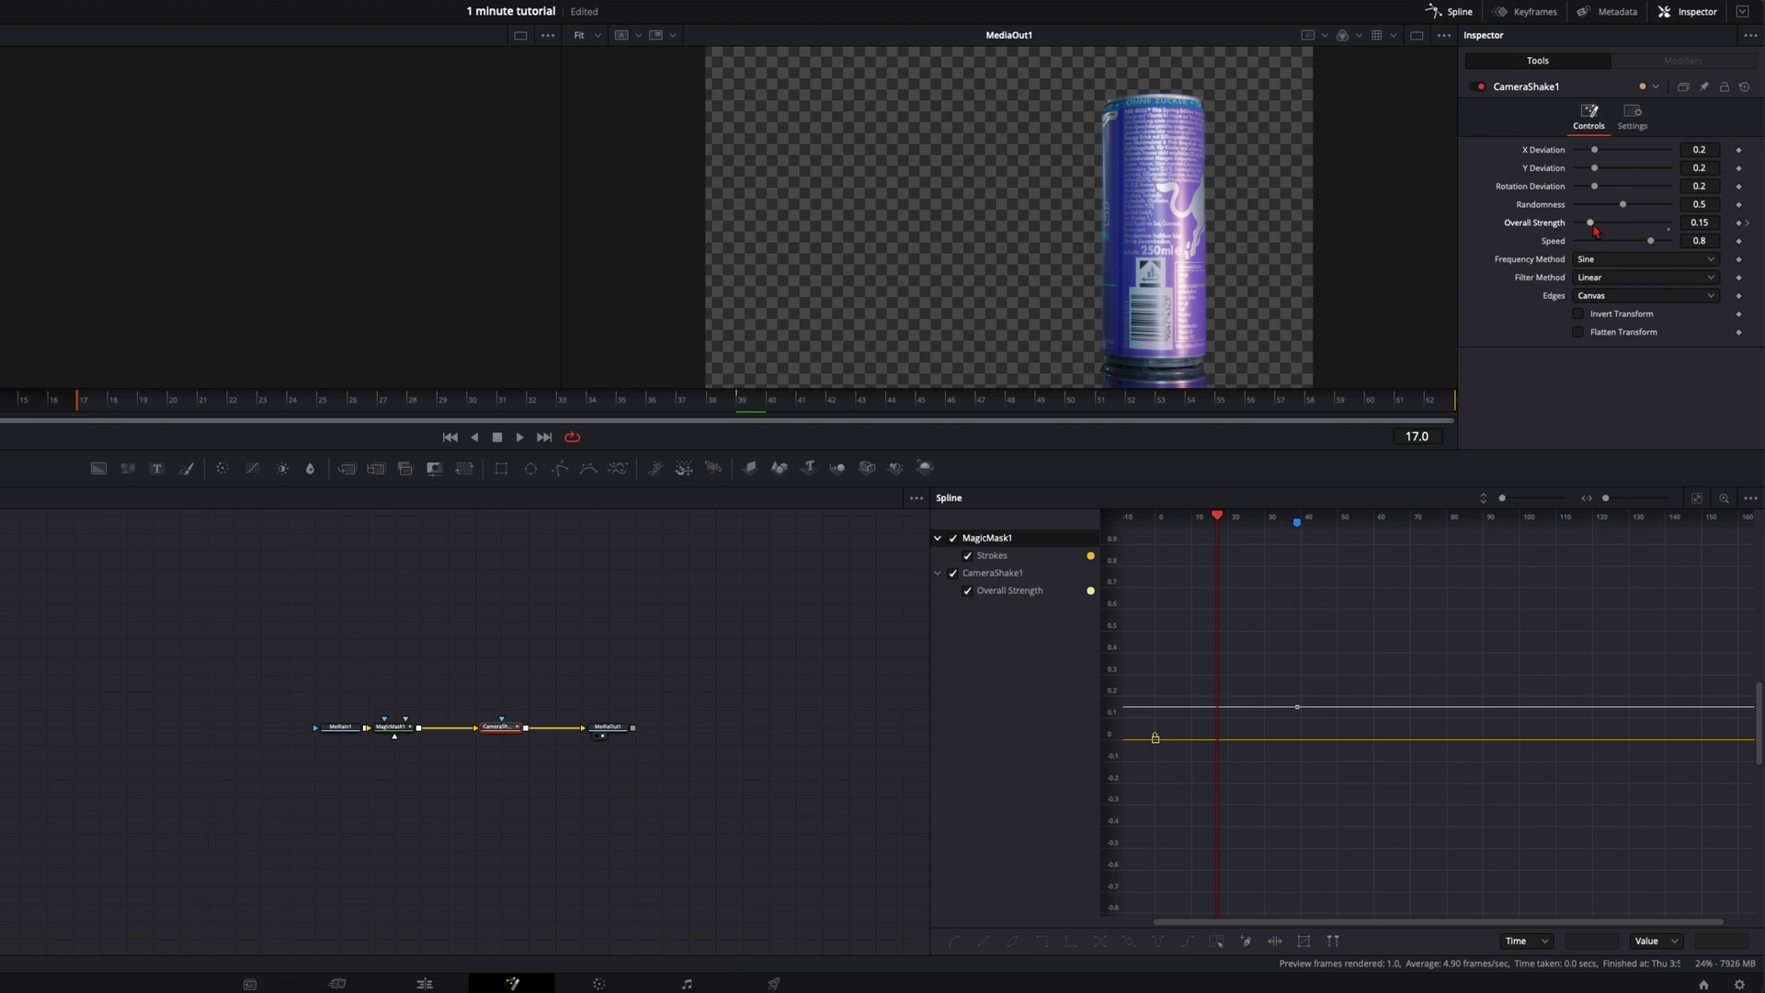
{"action": "left_click_drag", "start_coordinate": [1595, 230], "coordinate": [1577, 230]}
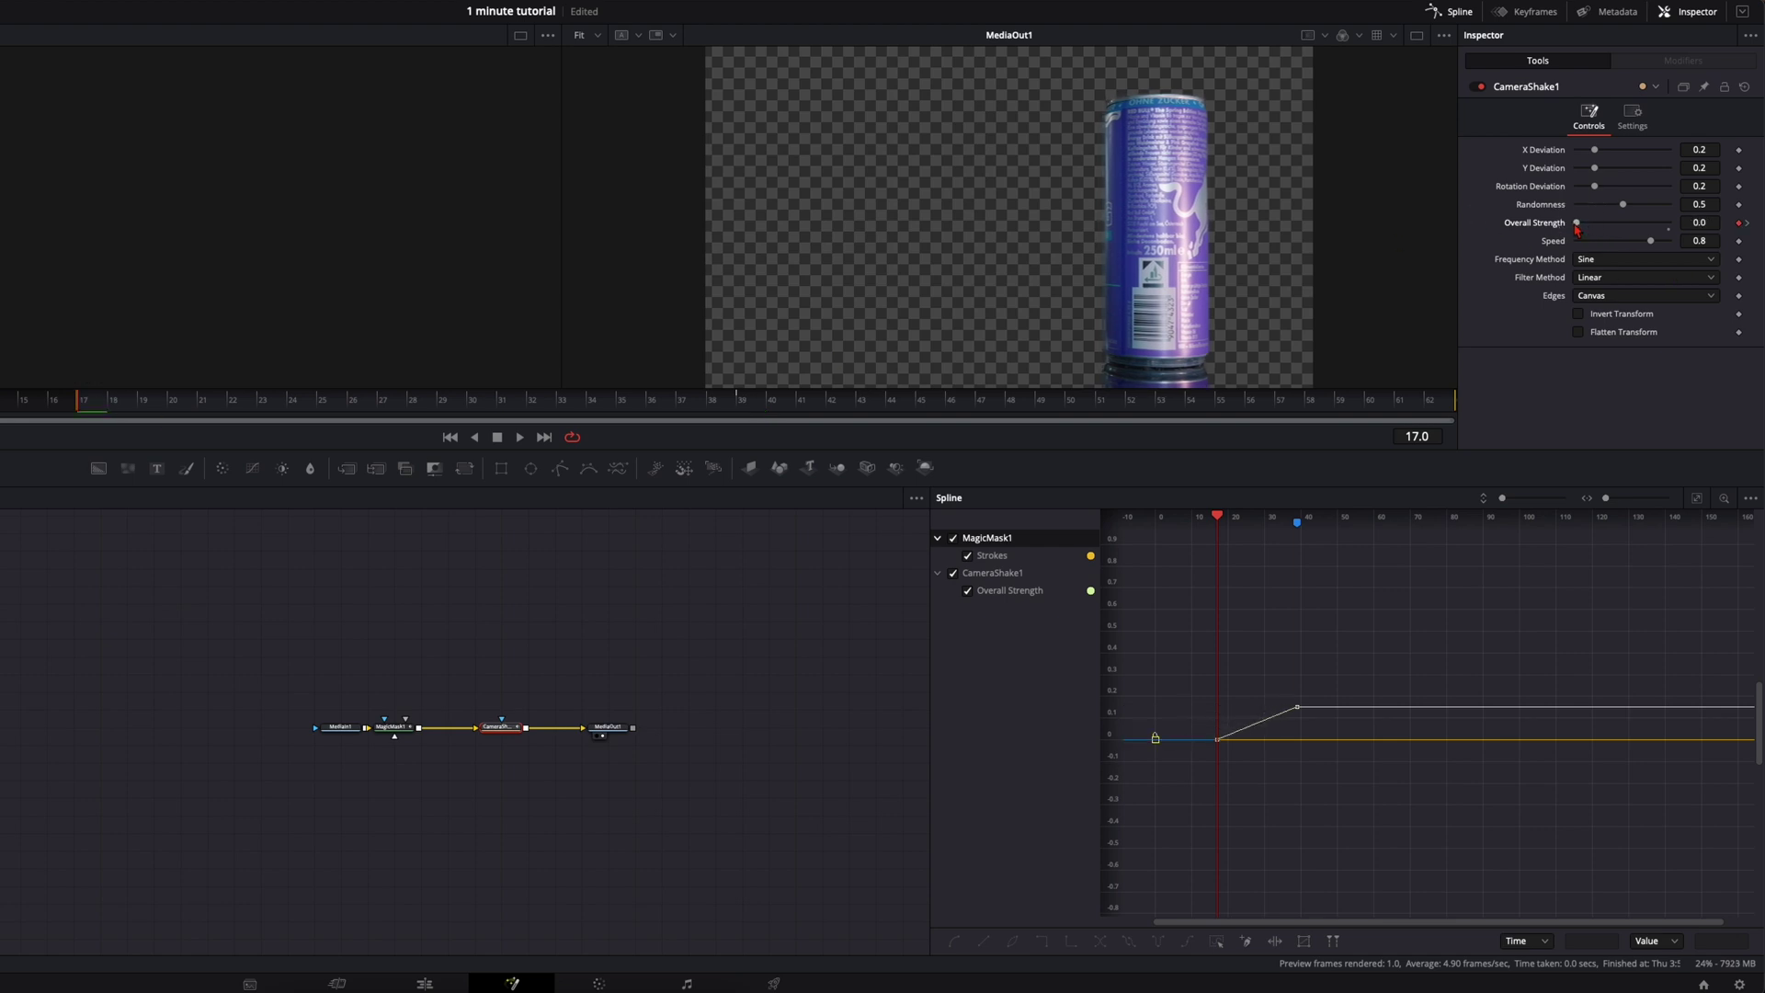
{"action": "key", "text": "]"}
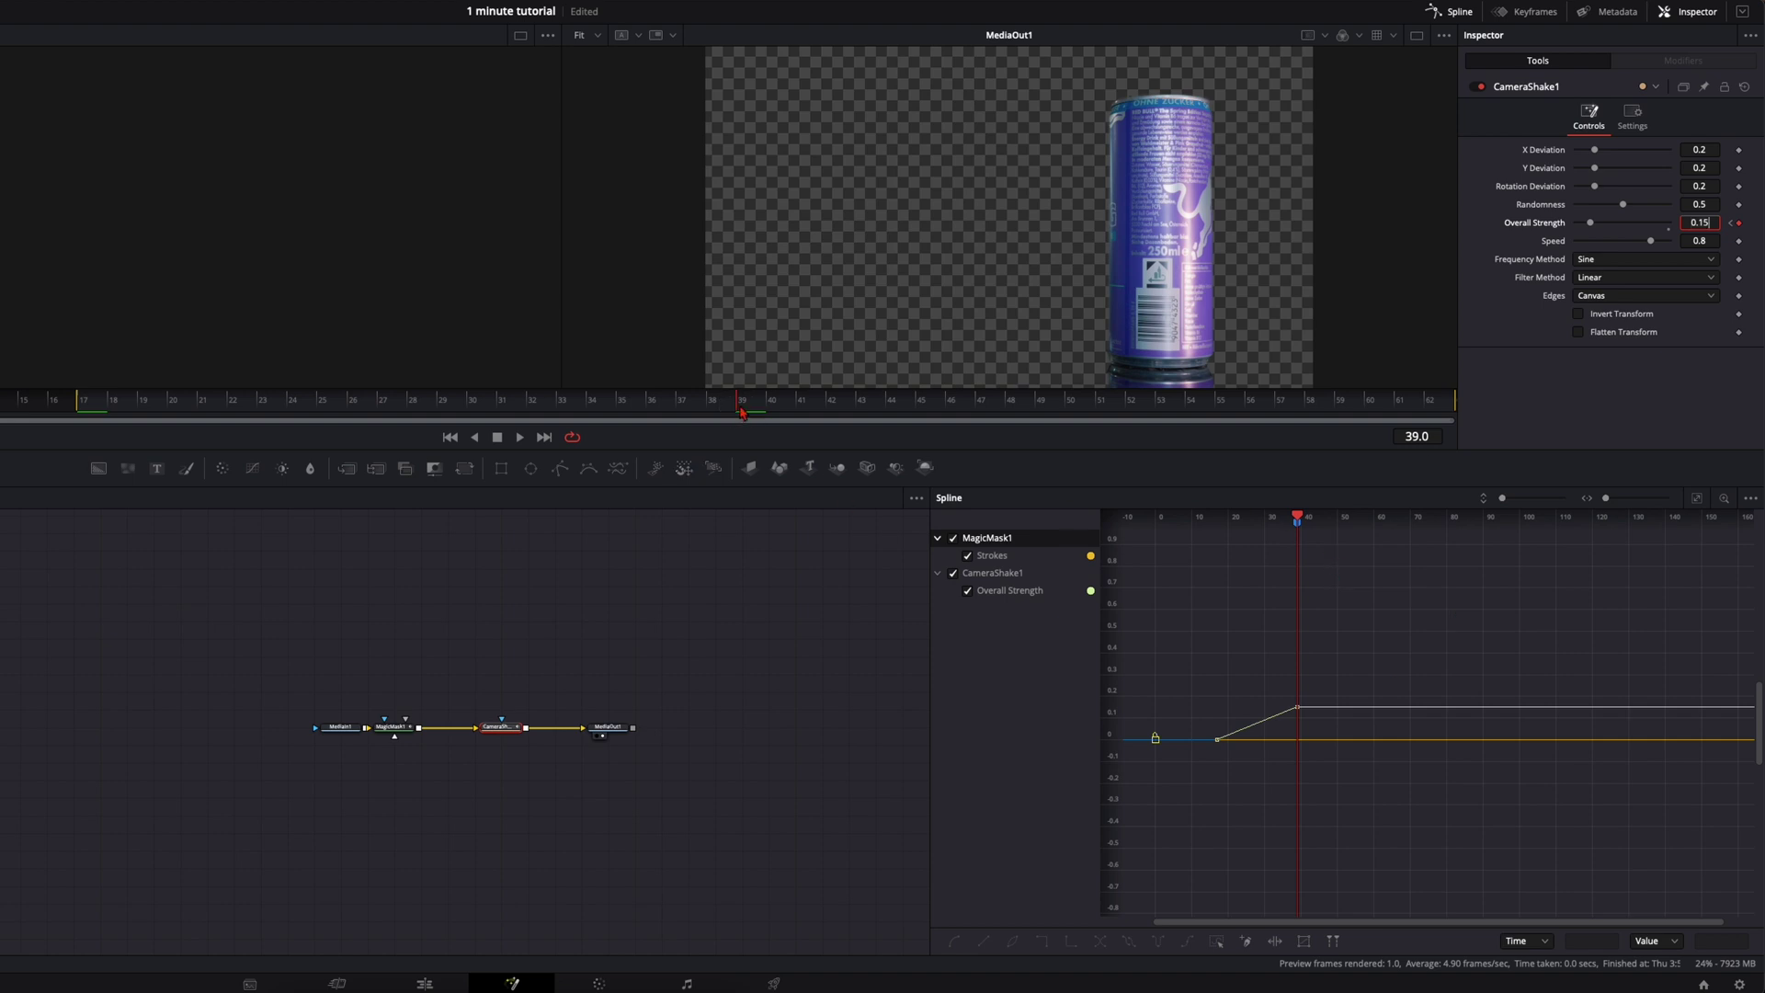
{"action": "key", "text": "Right"}
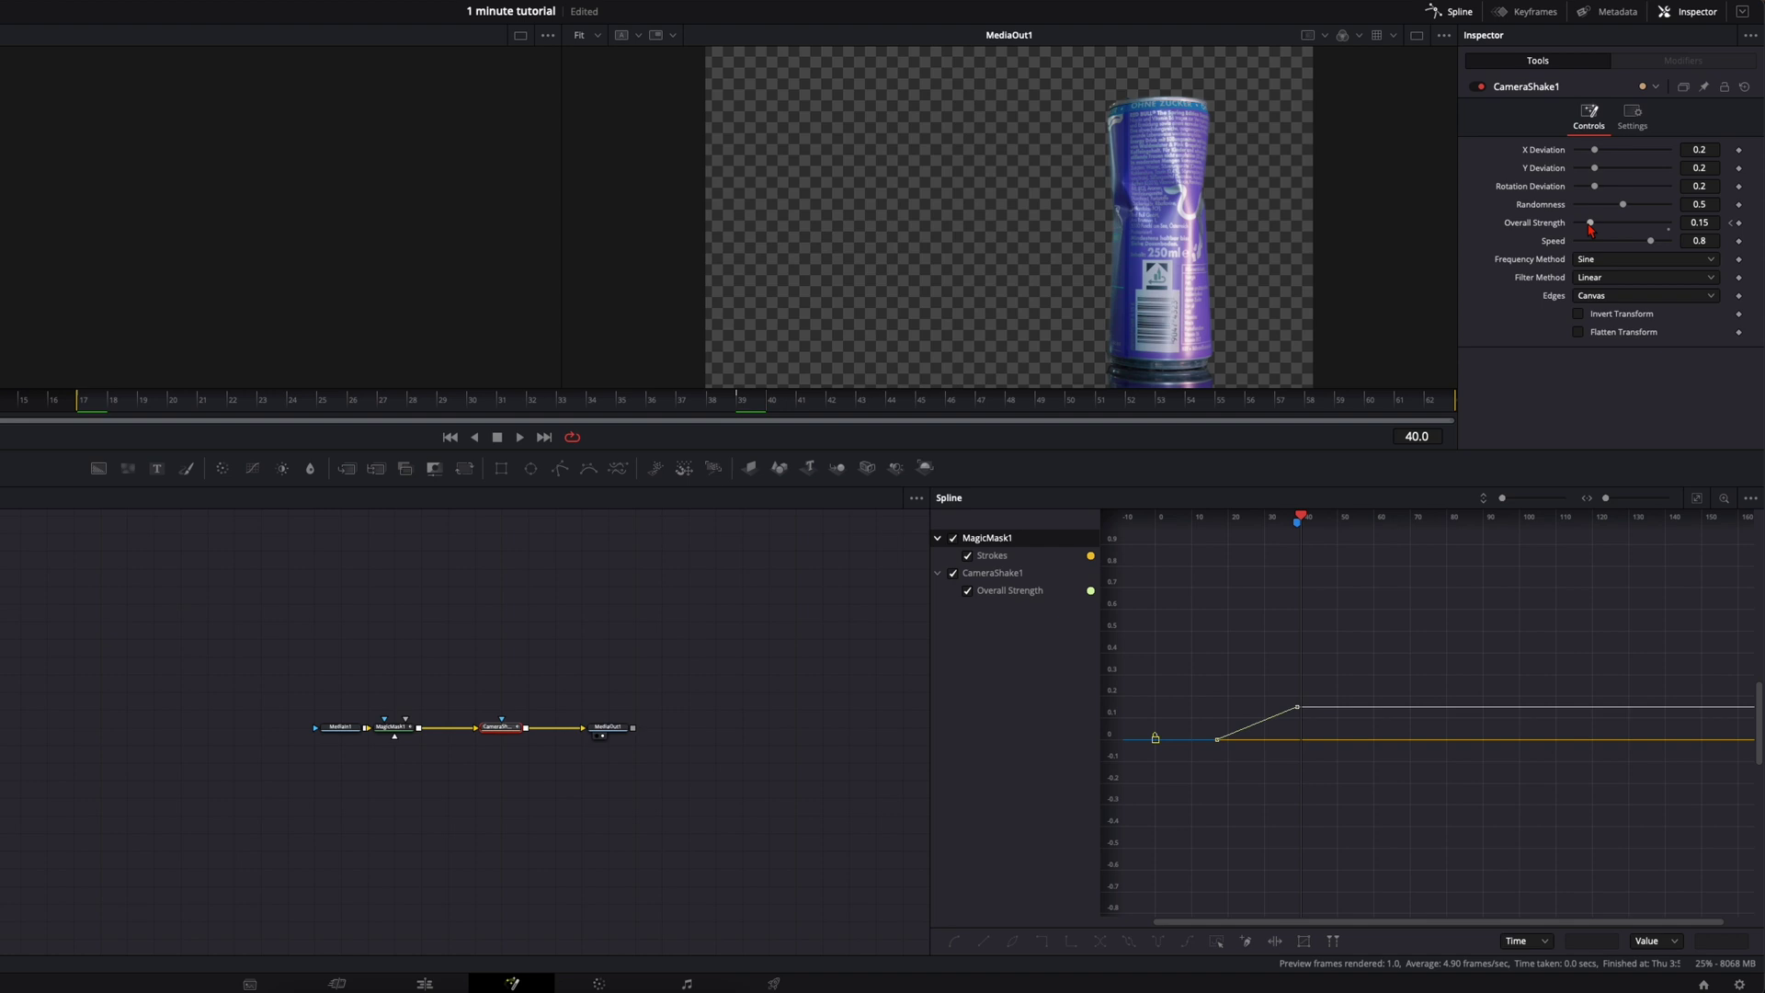
{"action": "key", "text": "Home"}
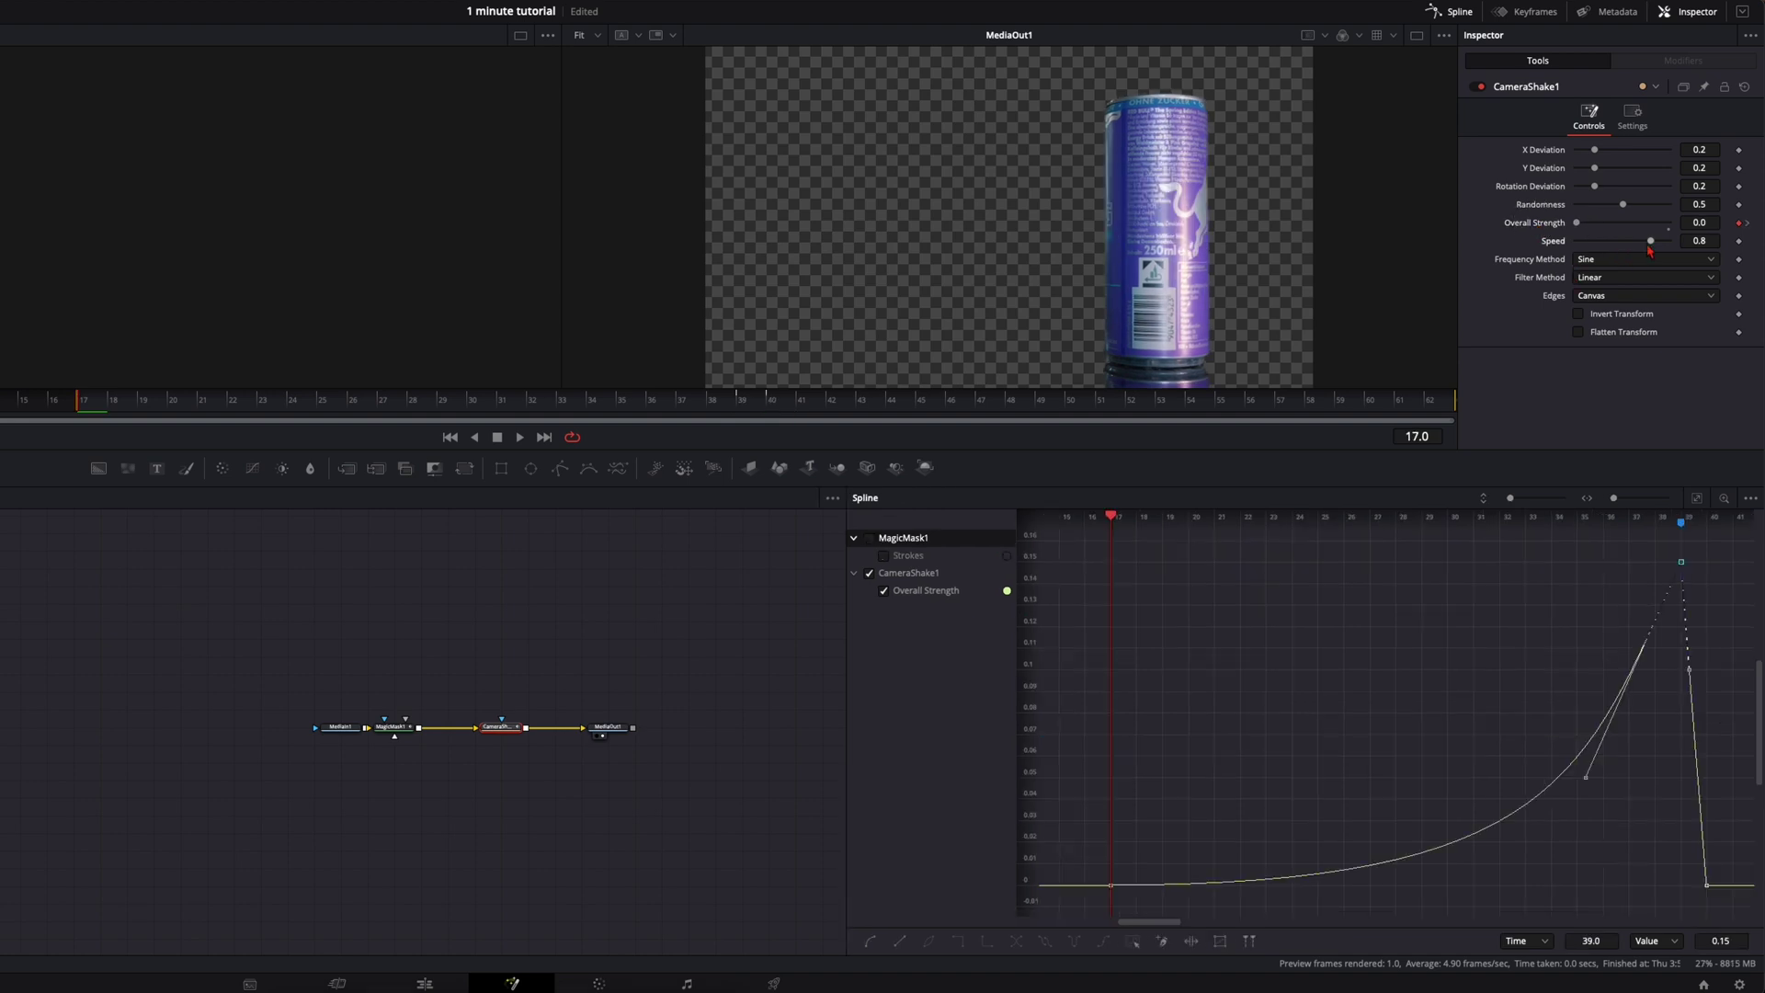
{"action": "left_click_drag", "start_coordinate": [1649, 243], "coordinate": [1668, 241]}
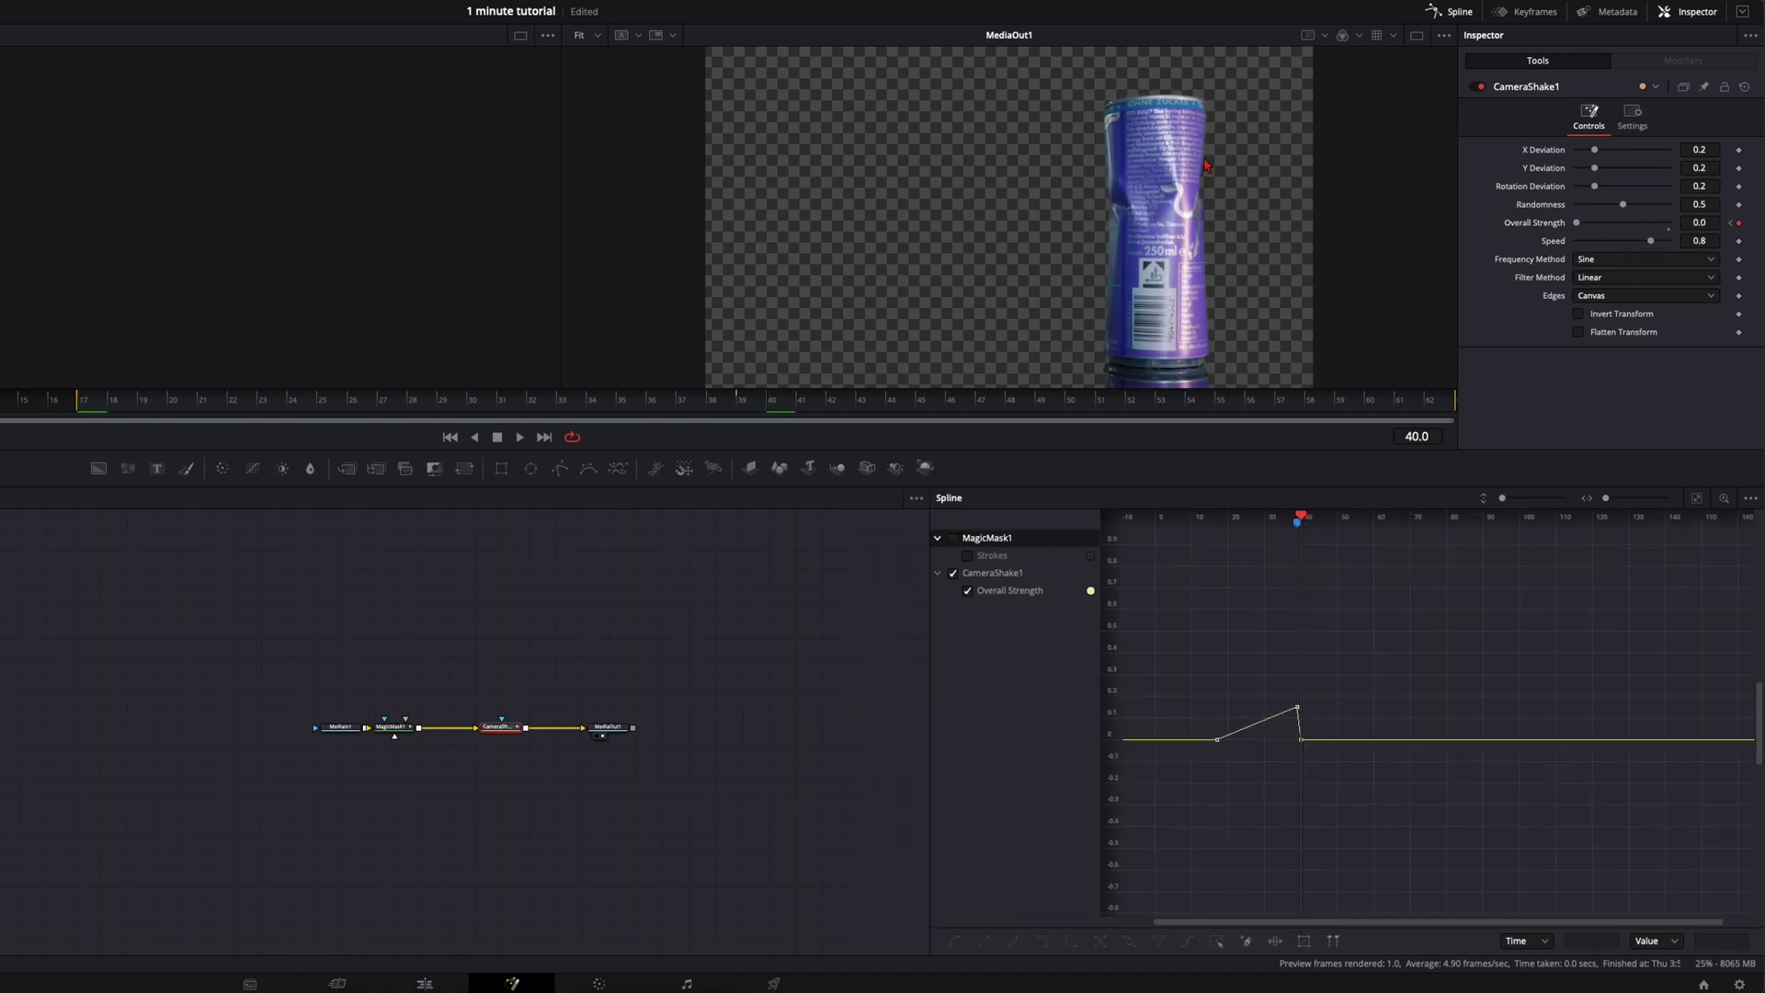
- Show the Spline editor and fit the Overall Strength curve into view
{"action": "left_click", "coordinate": [1451, 11]}
{"action": "left_click", "coordinate": [1451, 11]}
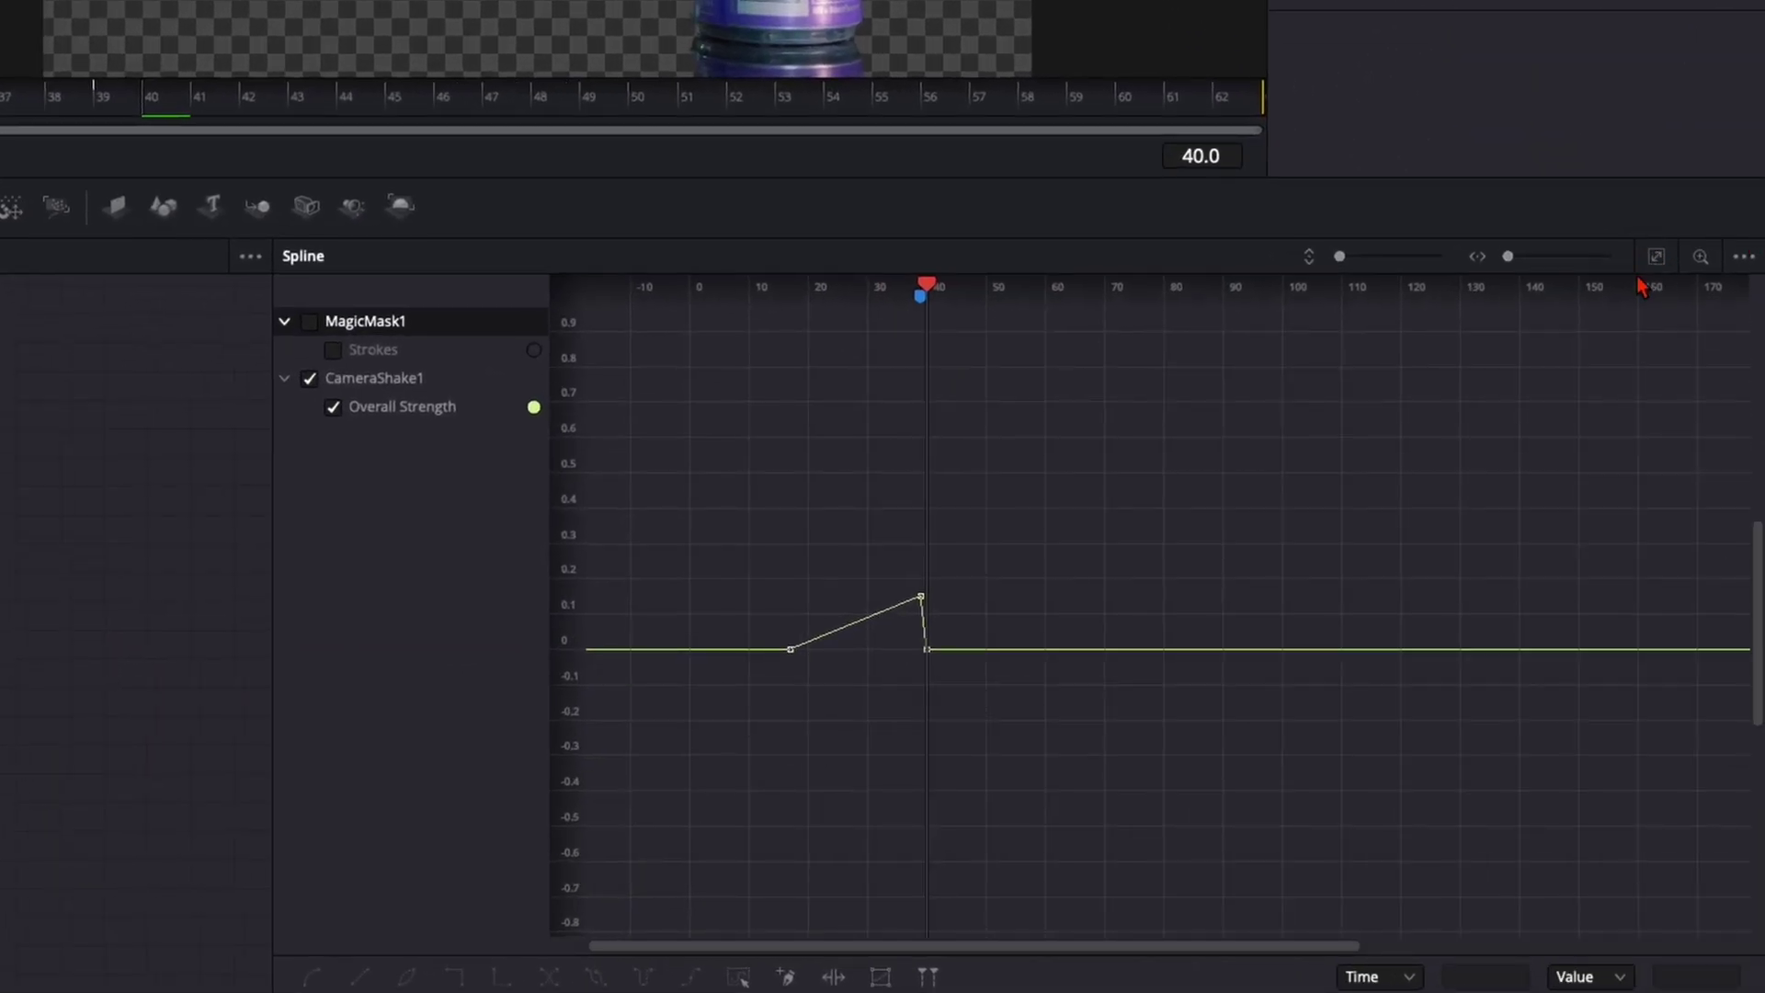
{"action": "left_click", "coordinate": [1656, 257]}
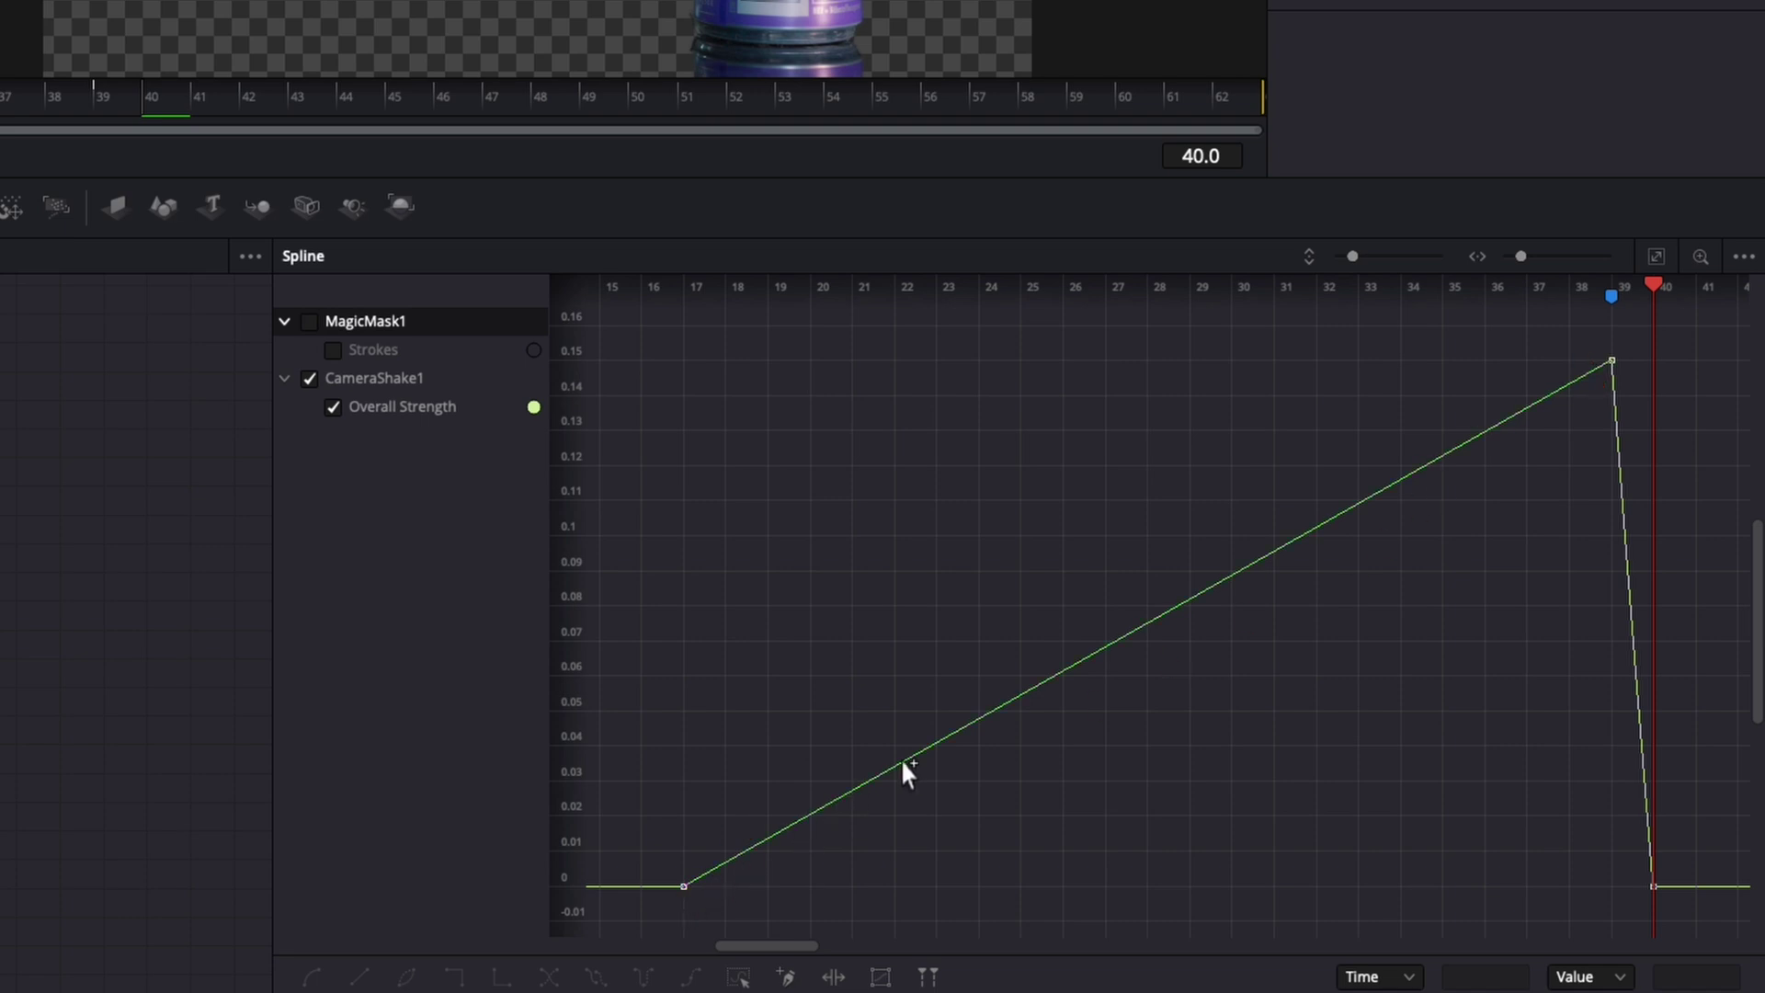
{"action": "left_click", "coordinate": [1612, 362]}
- Smooth the frame-17 keyframe and bend the Bezier handles into a slow ease-in toward the 0.15 peak
{"action": "left_click_drag", "start_coordinate": [668, 798], "coordinate": [724, 903]}
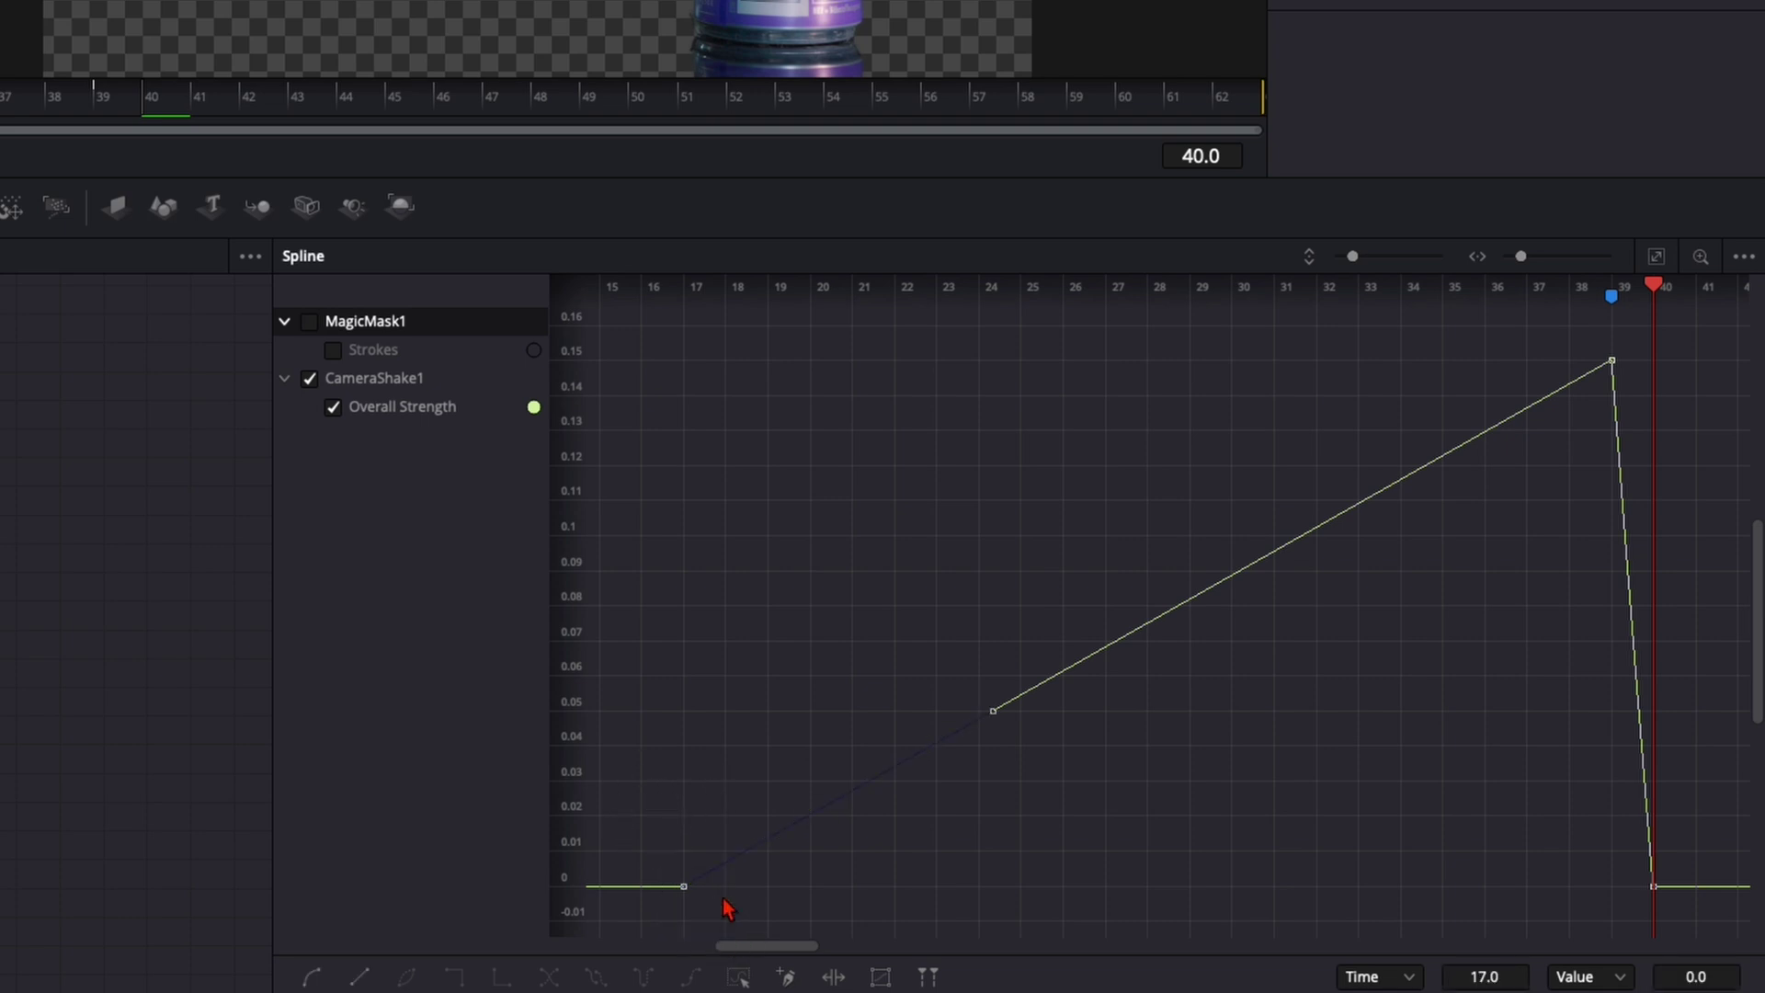
{"action": "key", "text": "shift+s"}
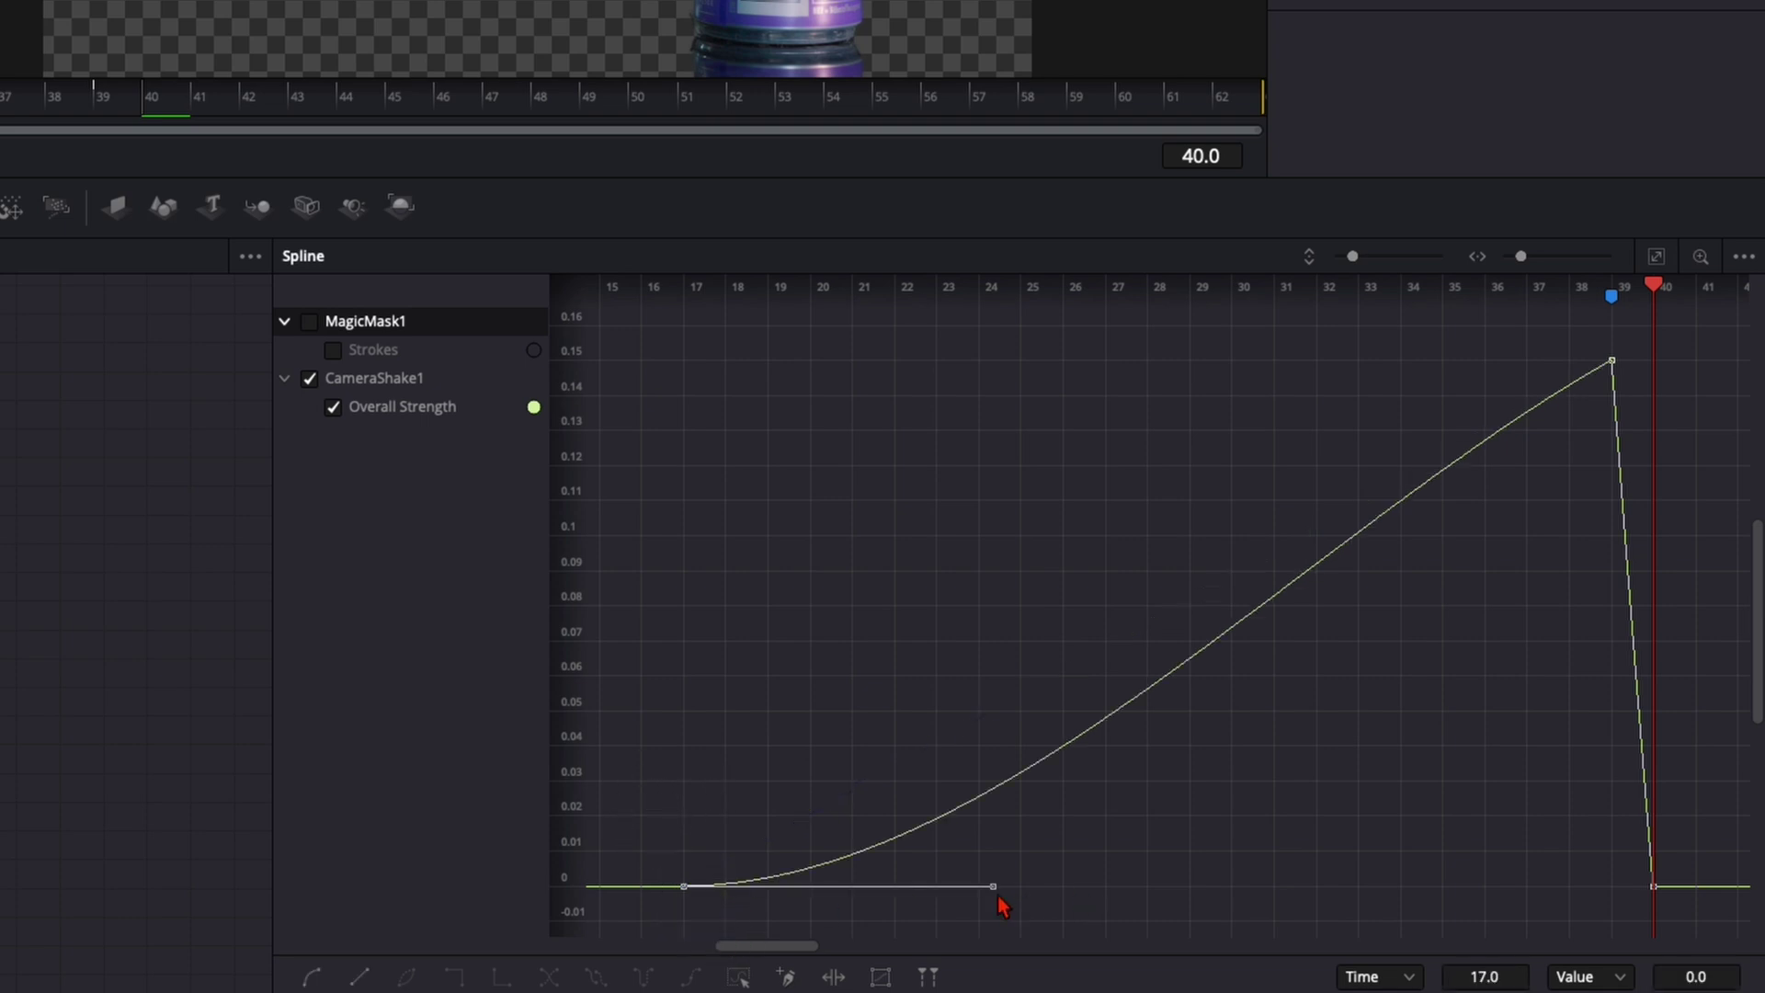
{"action": "left_click_drag", "start_coordinate": [990, 890], "coordinate": [1397, 890]}
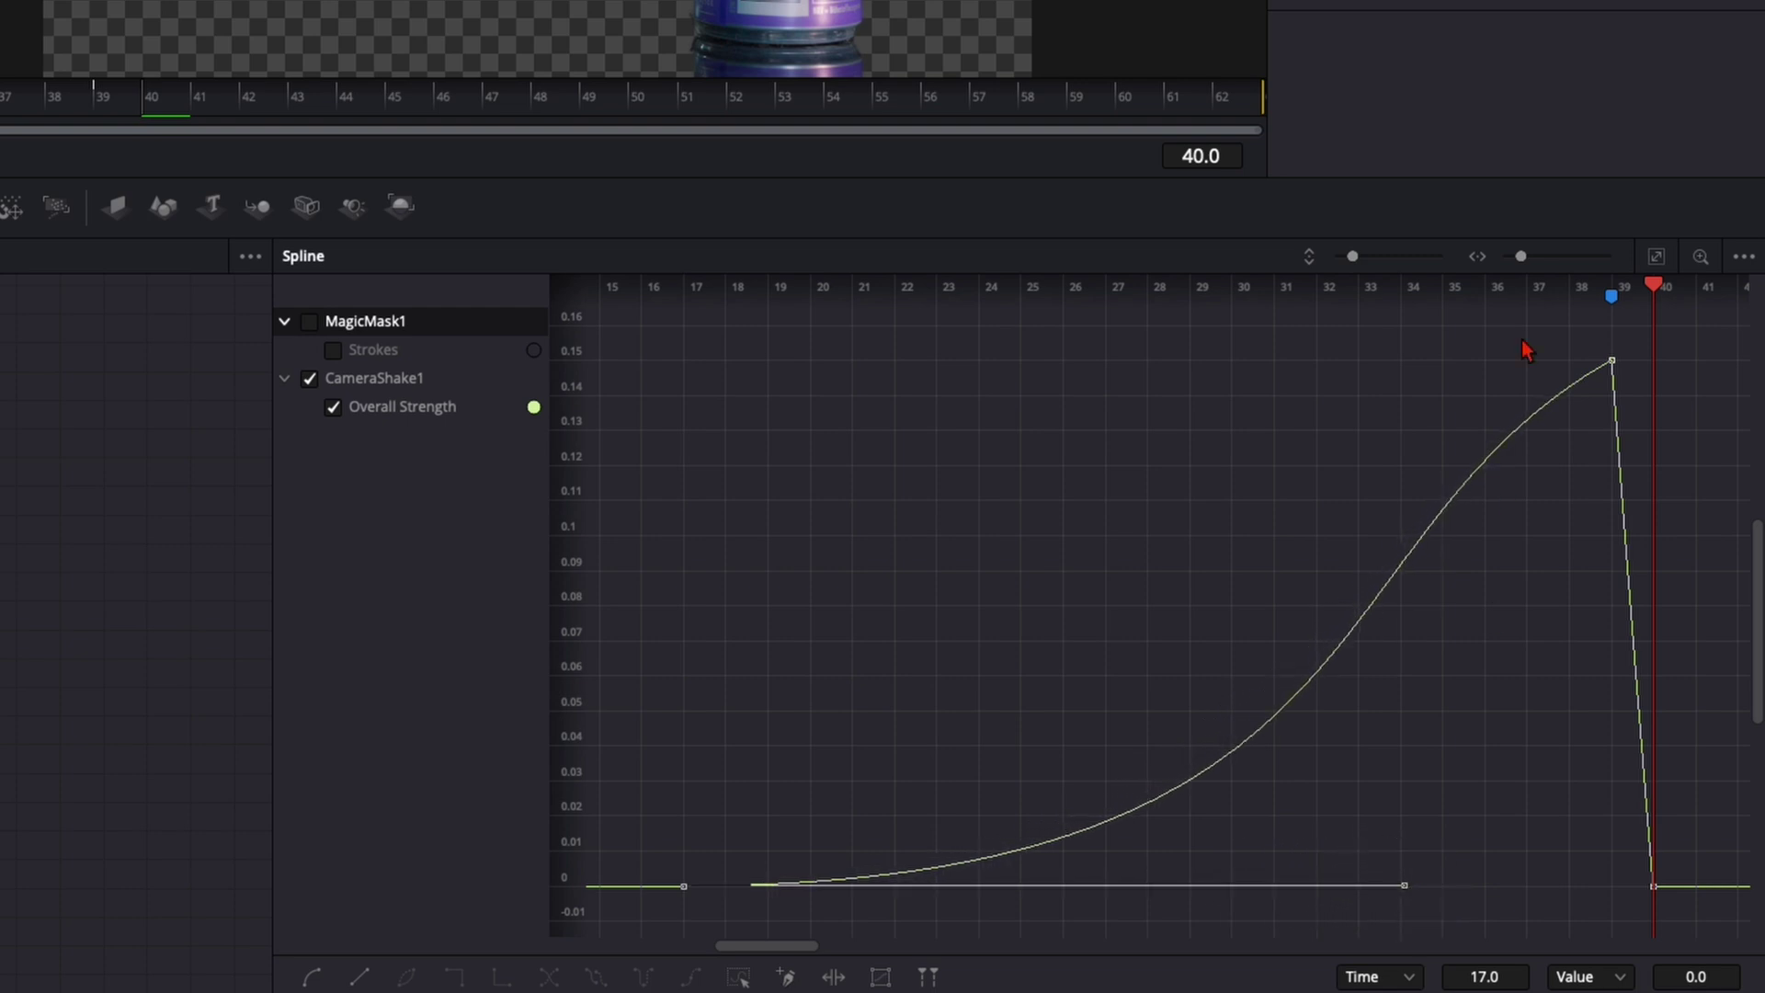
{"action": "left_click_drag", "start_coordinate": [1573, 347], "coordinate": [1659, 397]}
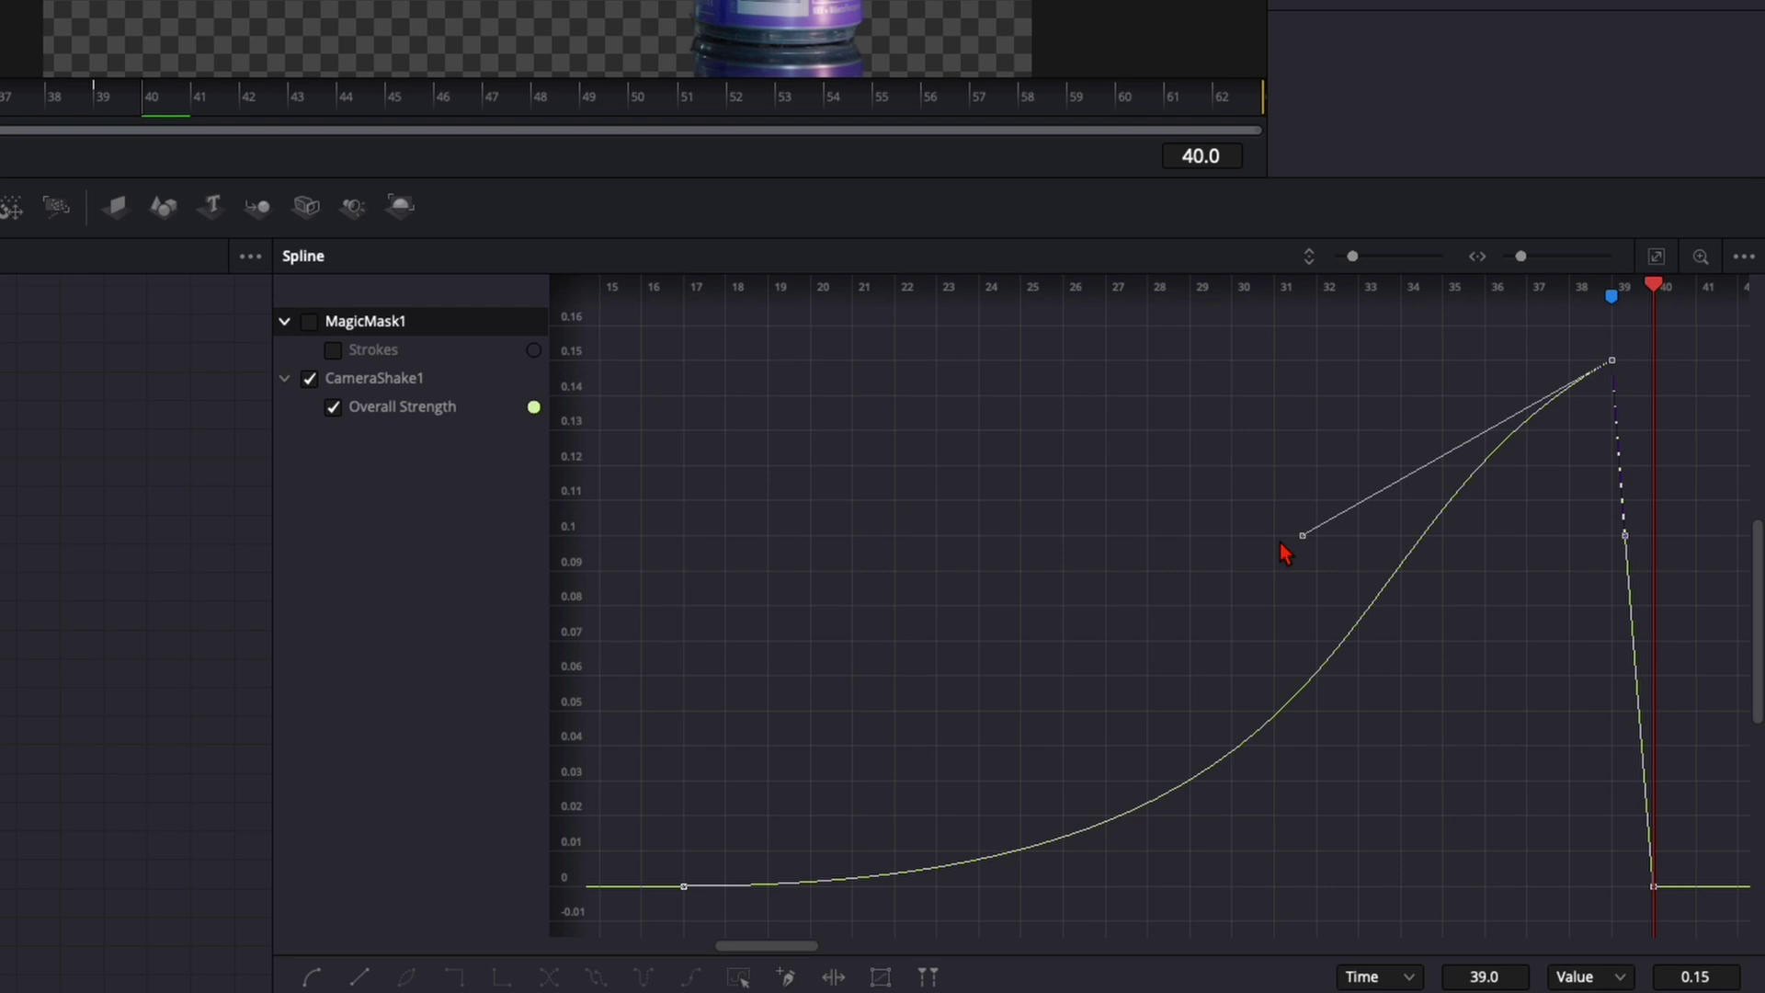
{"action": "left_click_drag", "start_coordinate": [1303, 536], "coordinate": [1456, 713]}
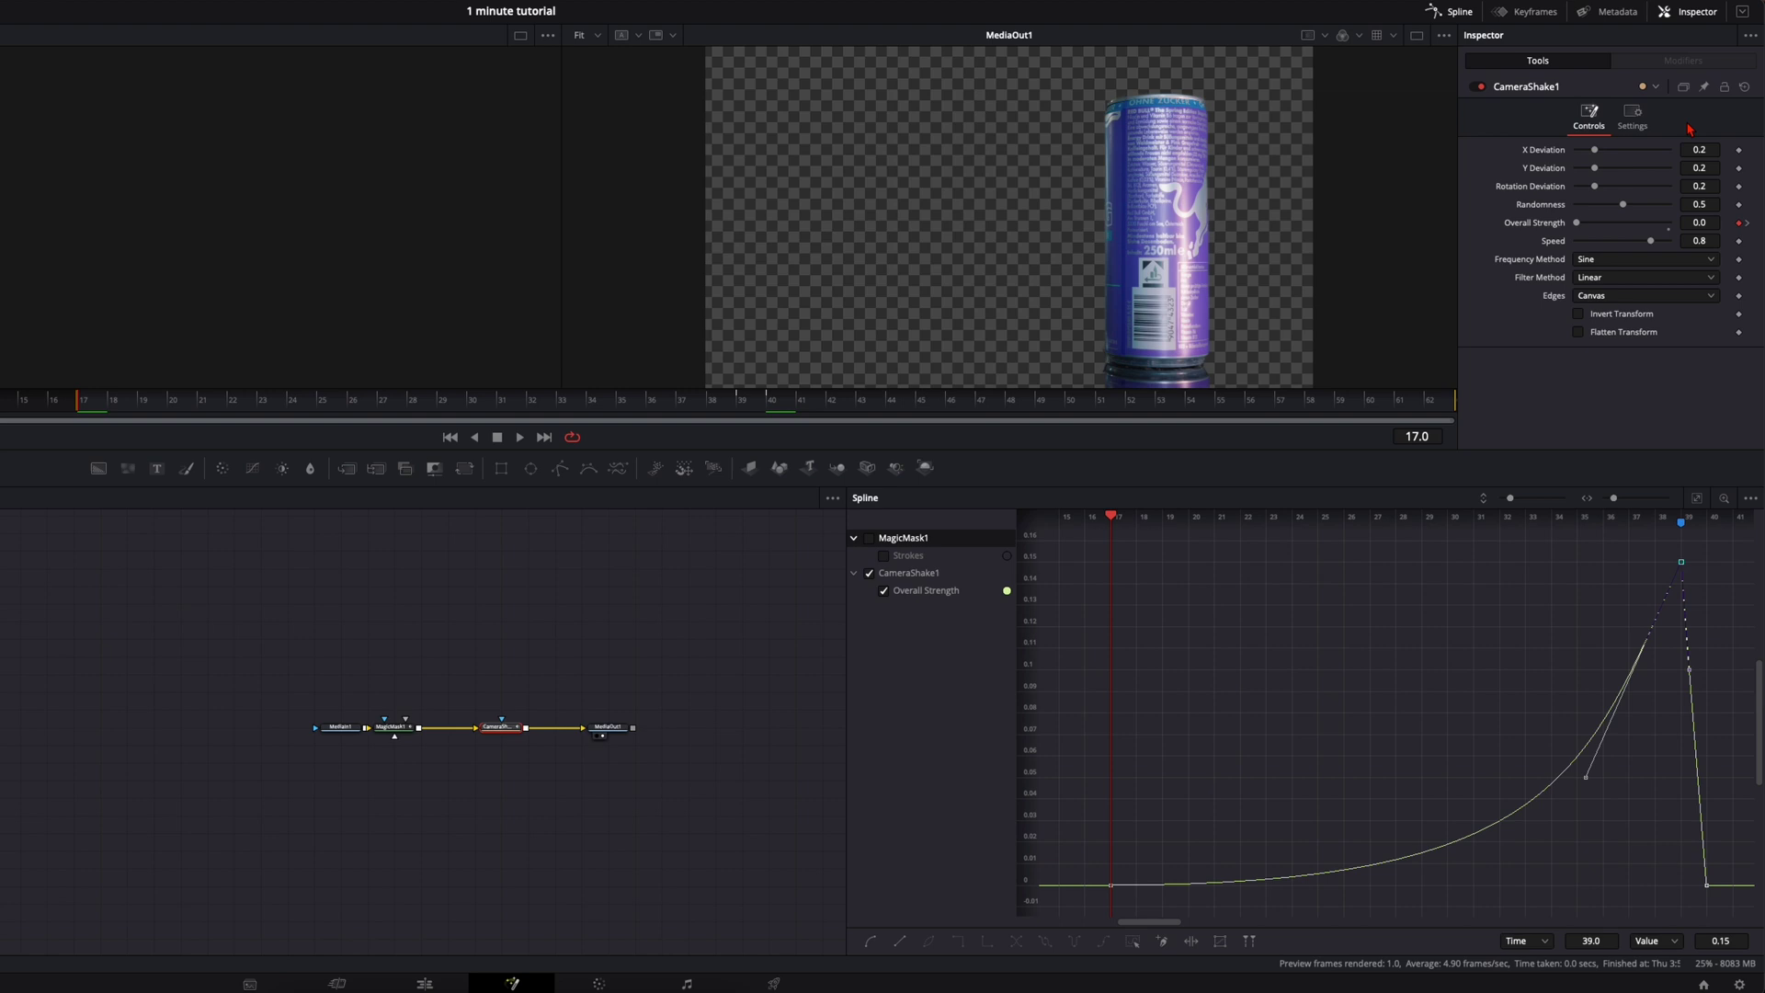
- Enable motion blur on the camera shake with Quality 10 and a 360° shutter angle
{"action": "left_click", "coordinate": [1633, 117]}
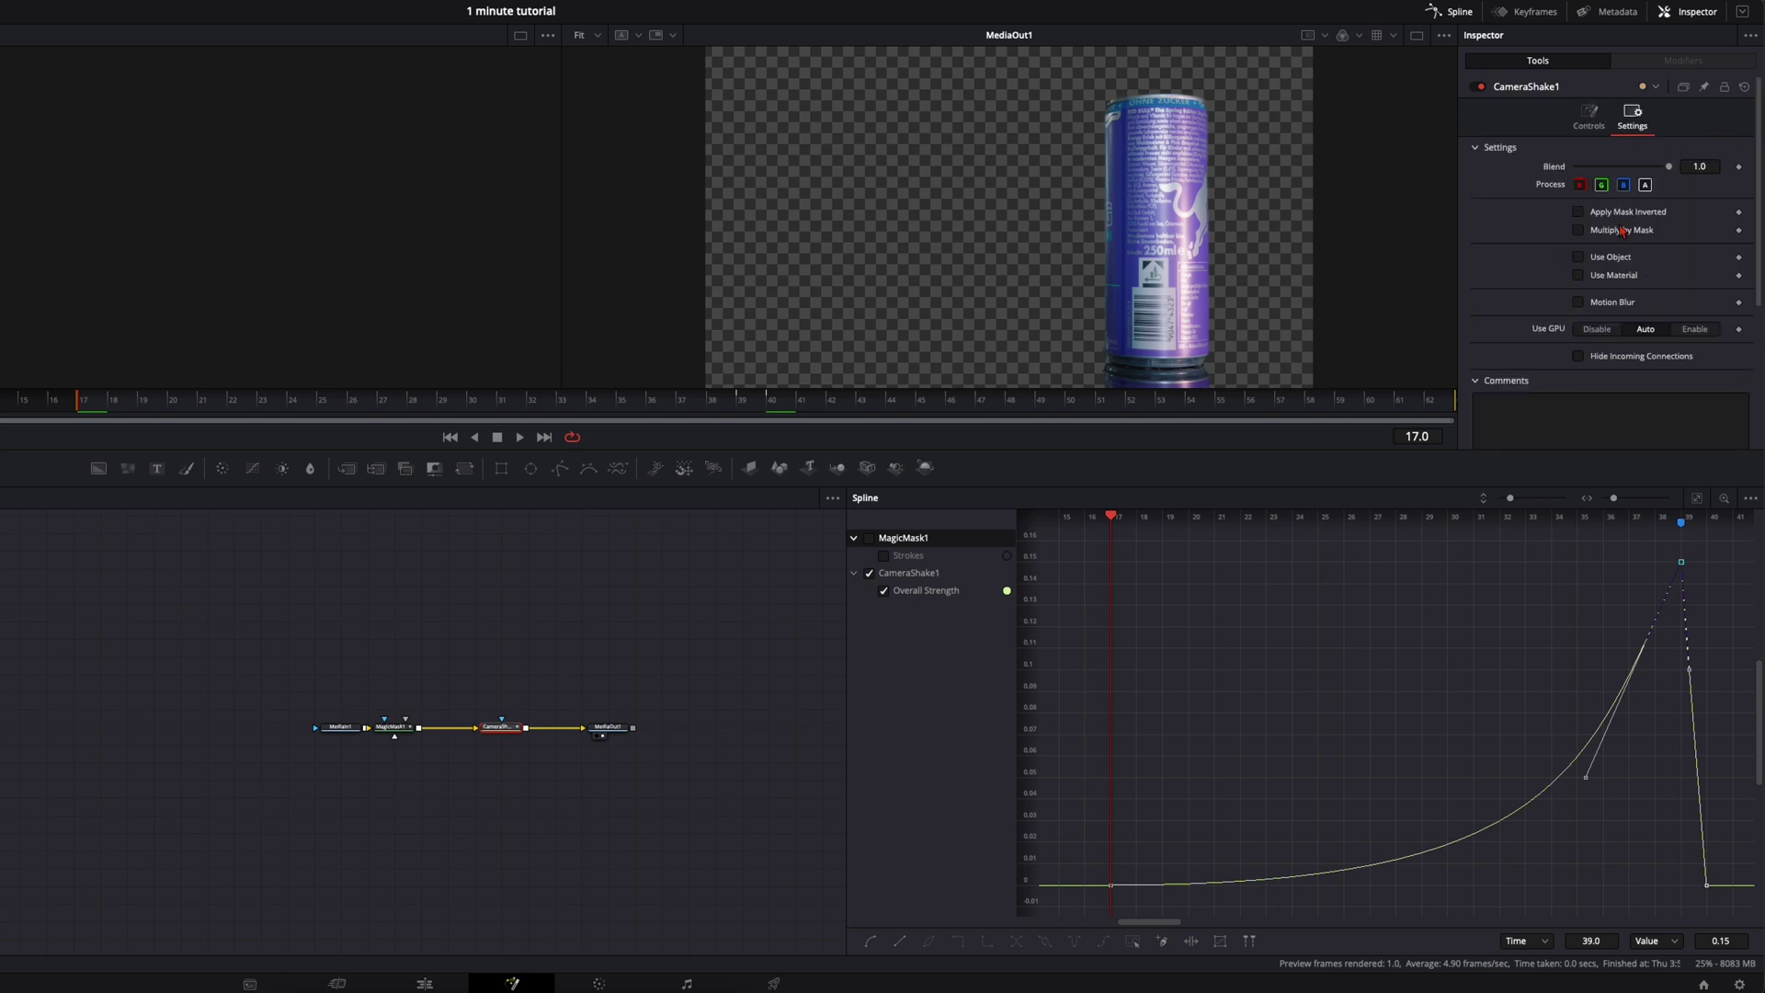
{"action": "left_click", "coordinate": [1578, 303]}
{"action": "left_click_drag", "start_coordinate": [1596, 322], "coordinate": [1712, 335]}
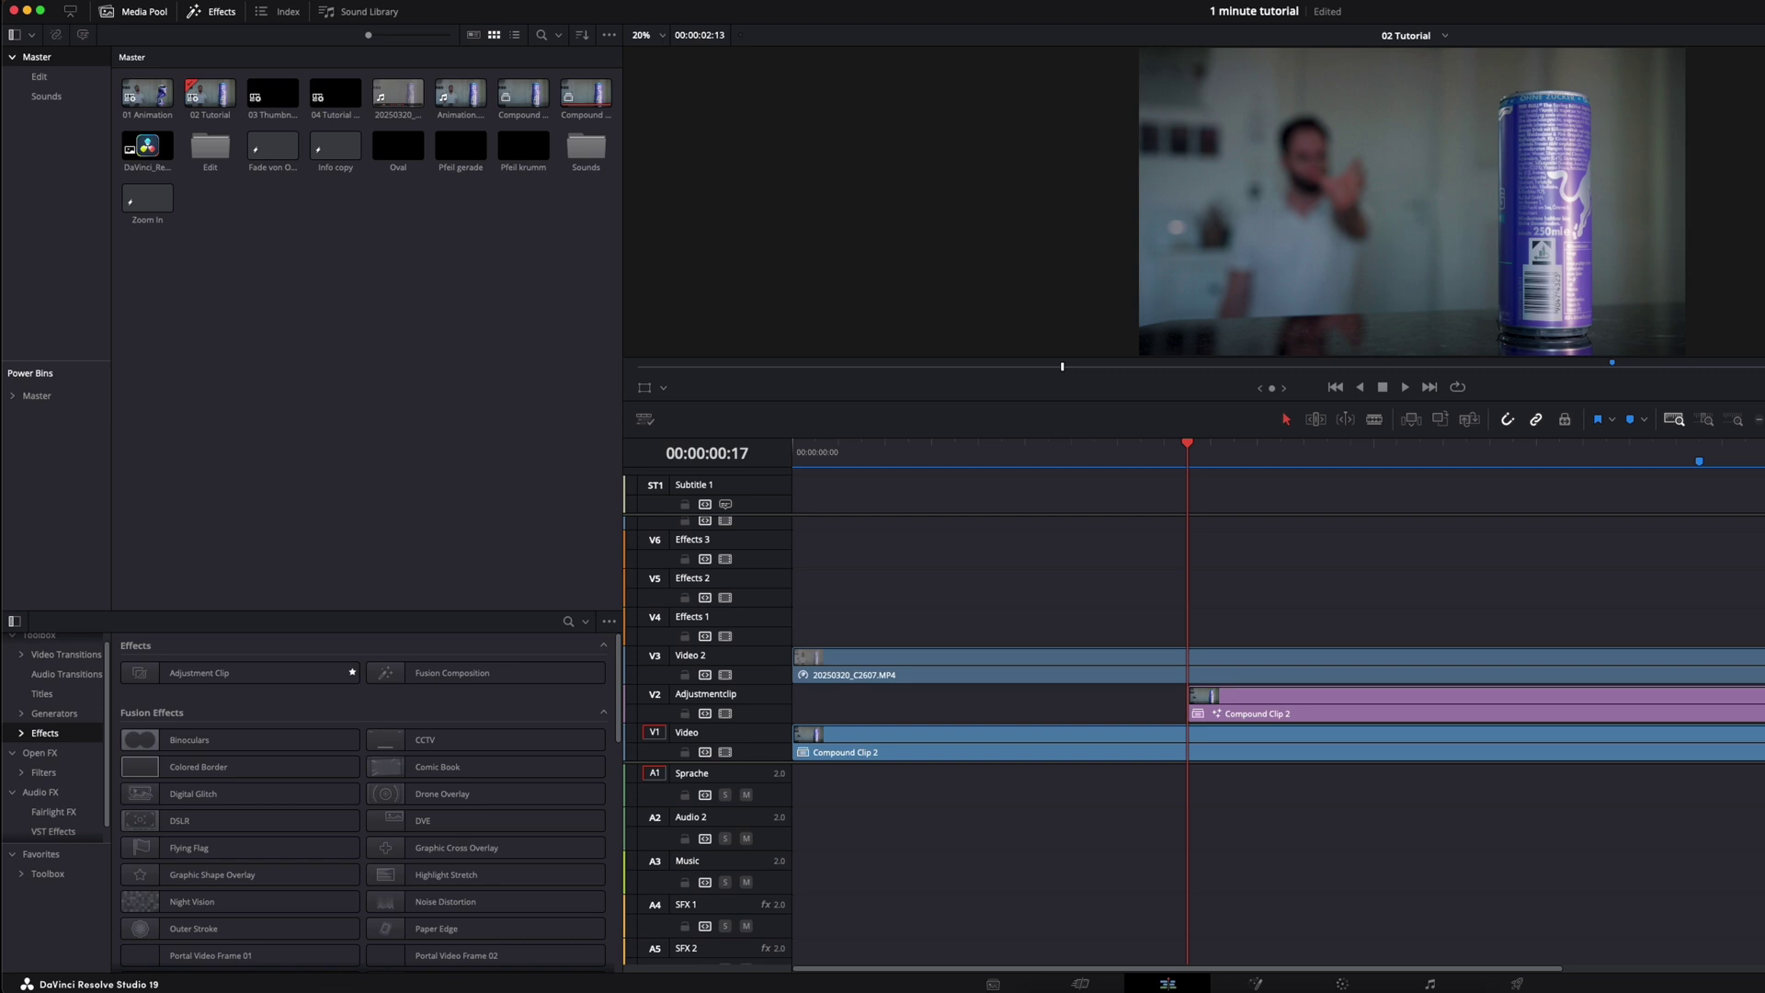
- Place an adjustment clip above the footage and keyframe its Zoom from 1.0 to 1.15 eight frames later
{"action": "left_click_drag", "start_coordinate": [195, 679], "coordinate": [1132, 637]}
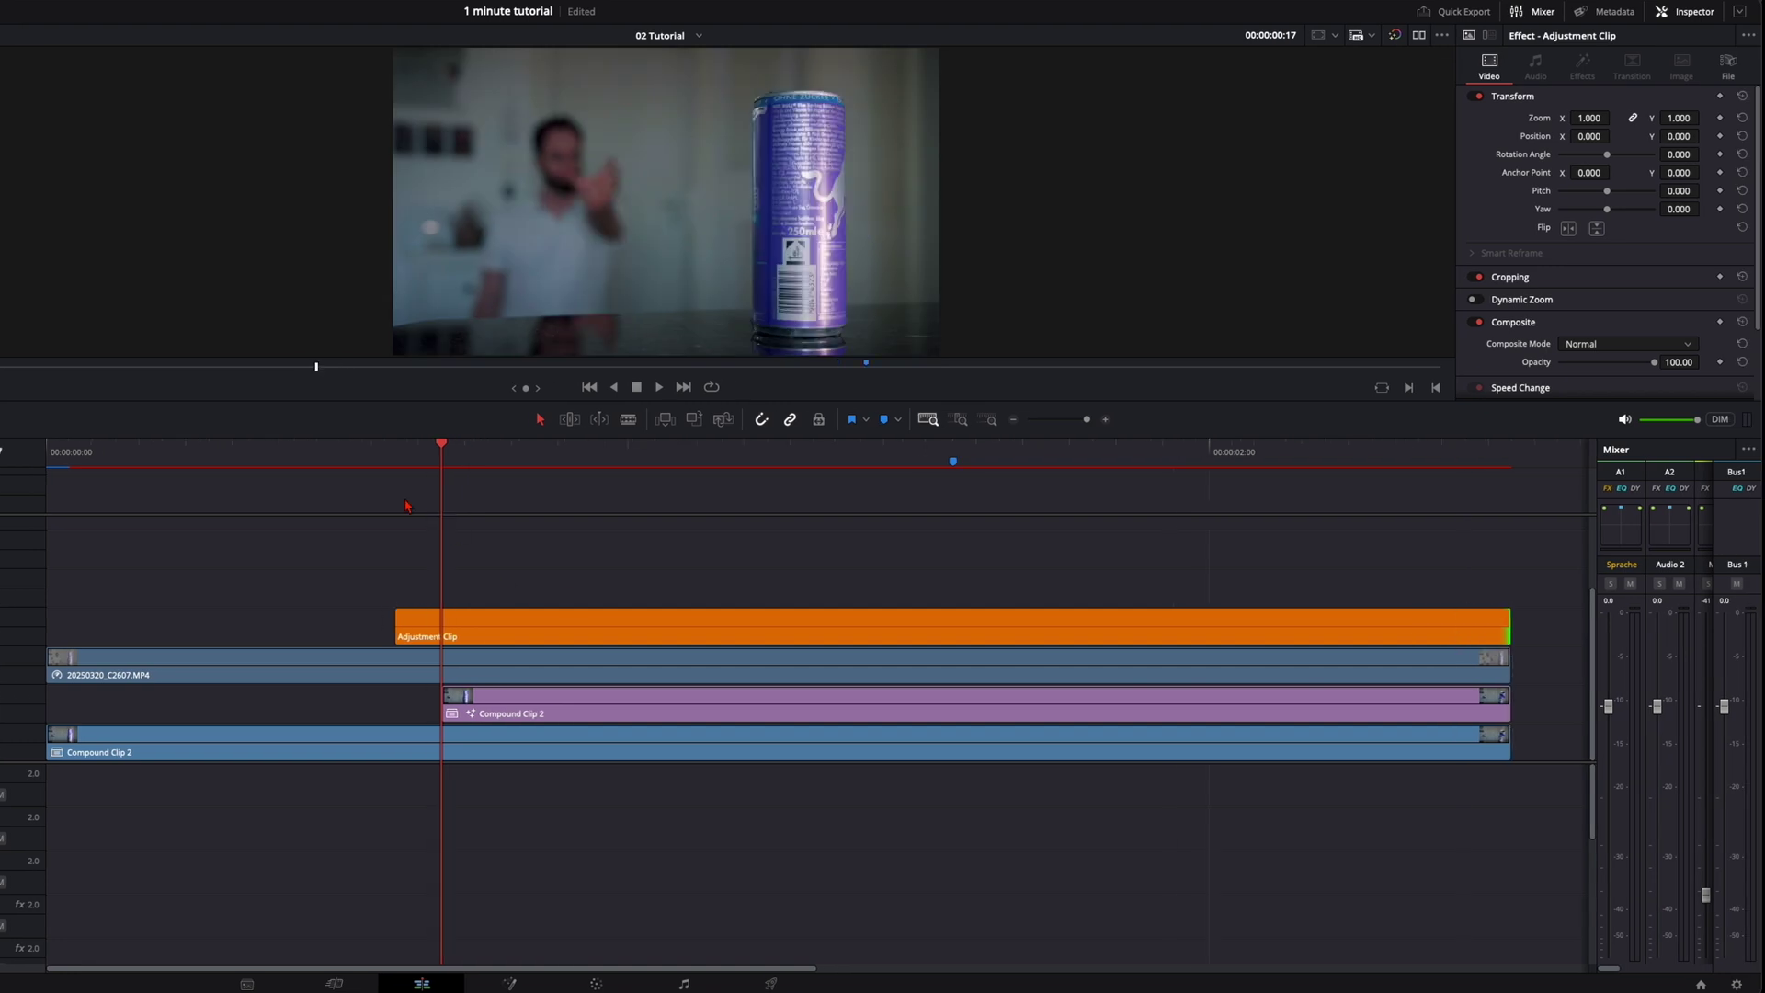
{"action": "left_click", "coordinate": [400, 456]}
{"action": "left_click", "coordinate": [492, 636]}
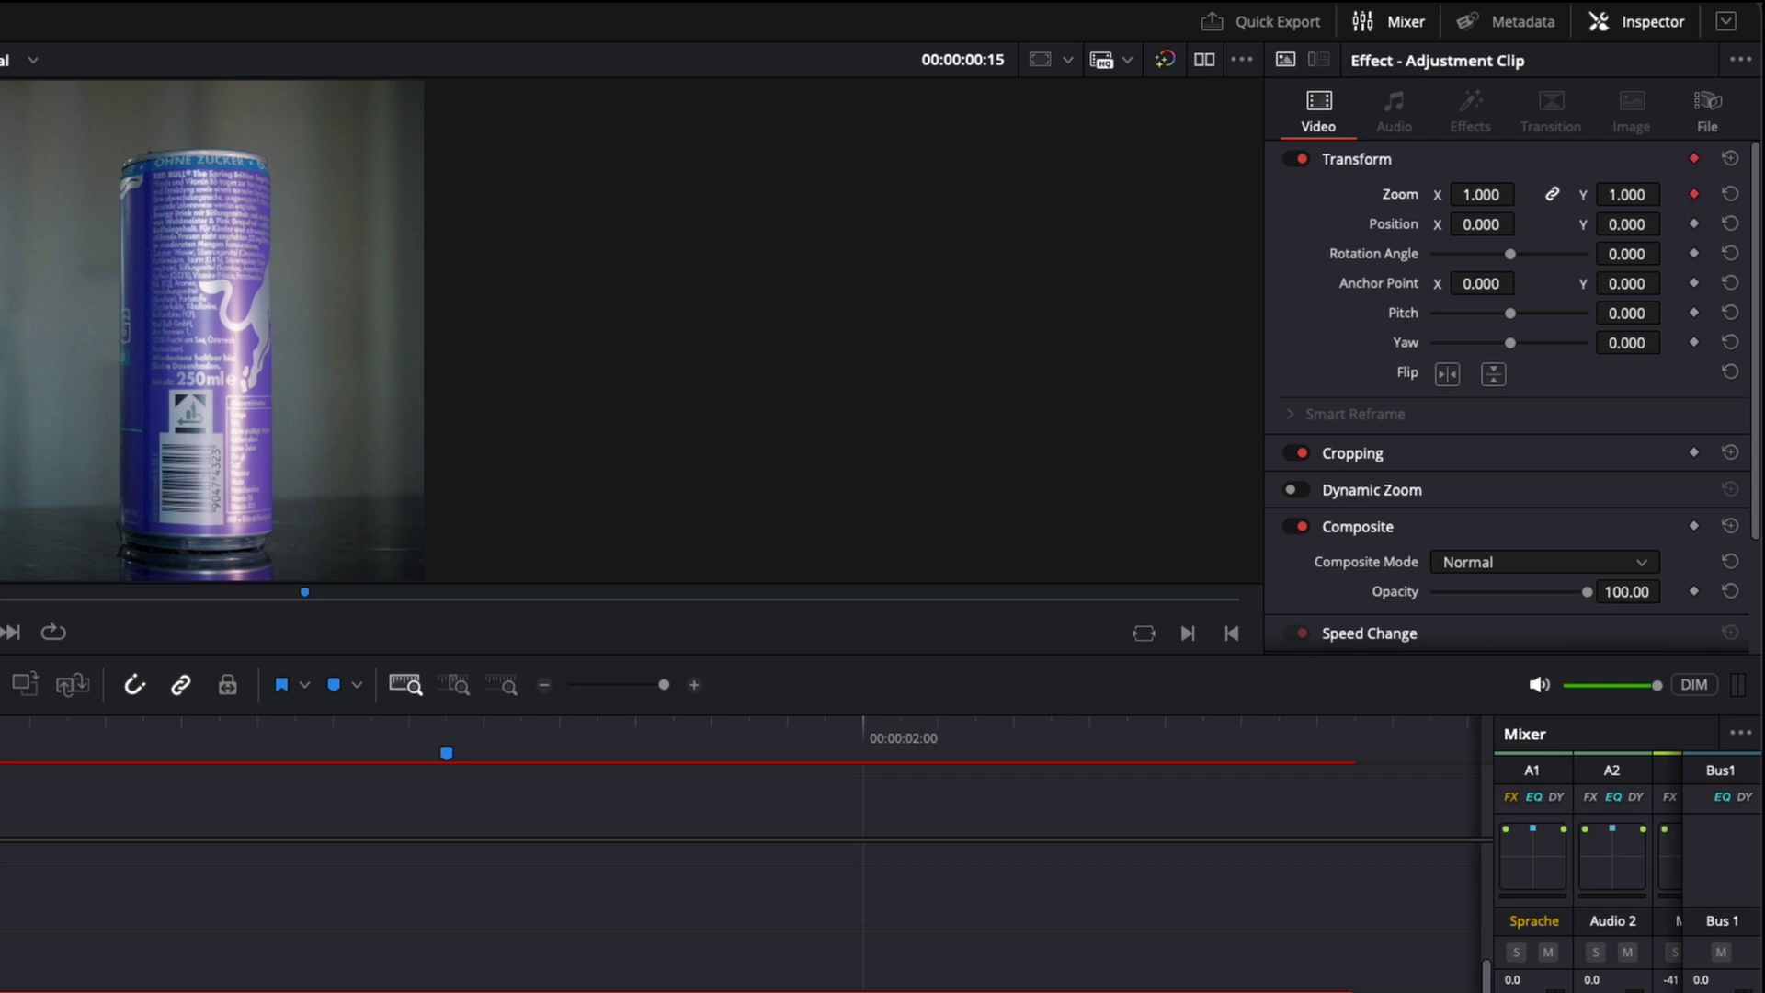
{"action": "key", "text": "space"}
{"action": "left_click_drag", "start_coordinate": [1628, 195], "coordinate": [1646, 196]}
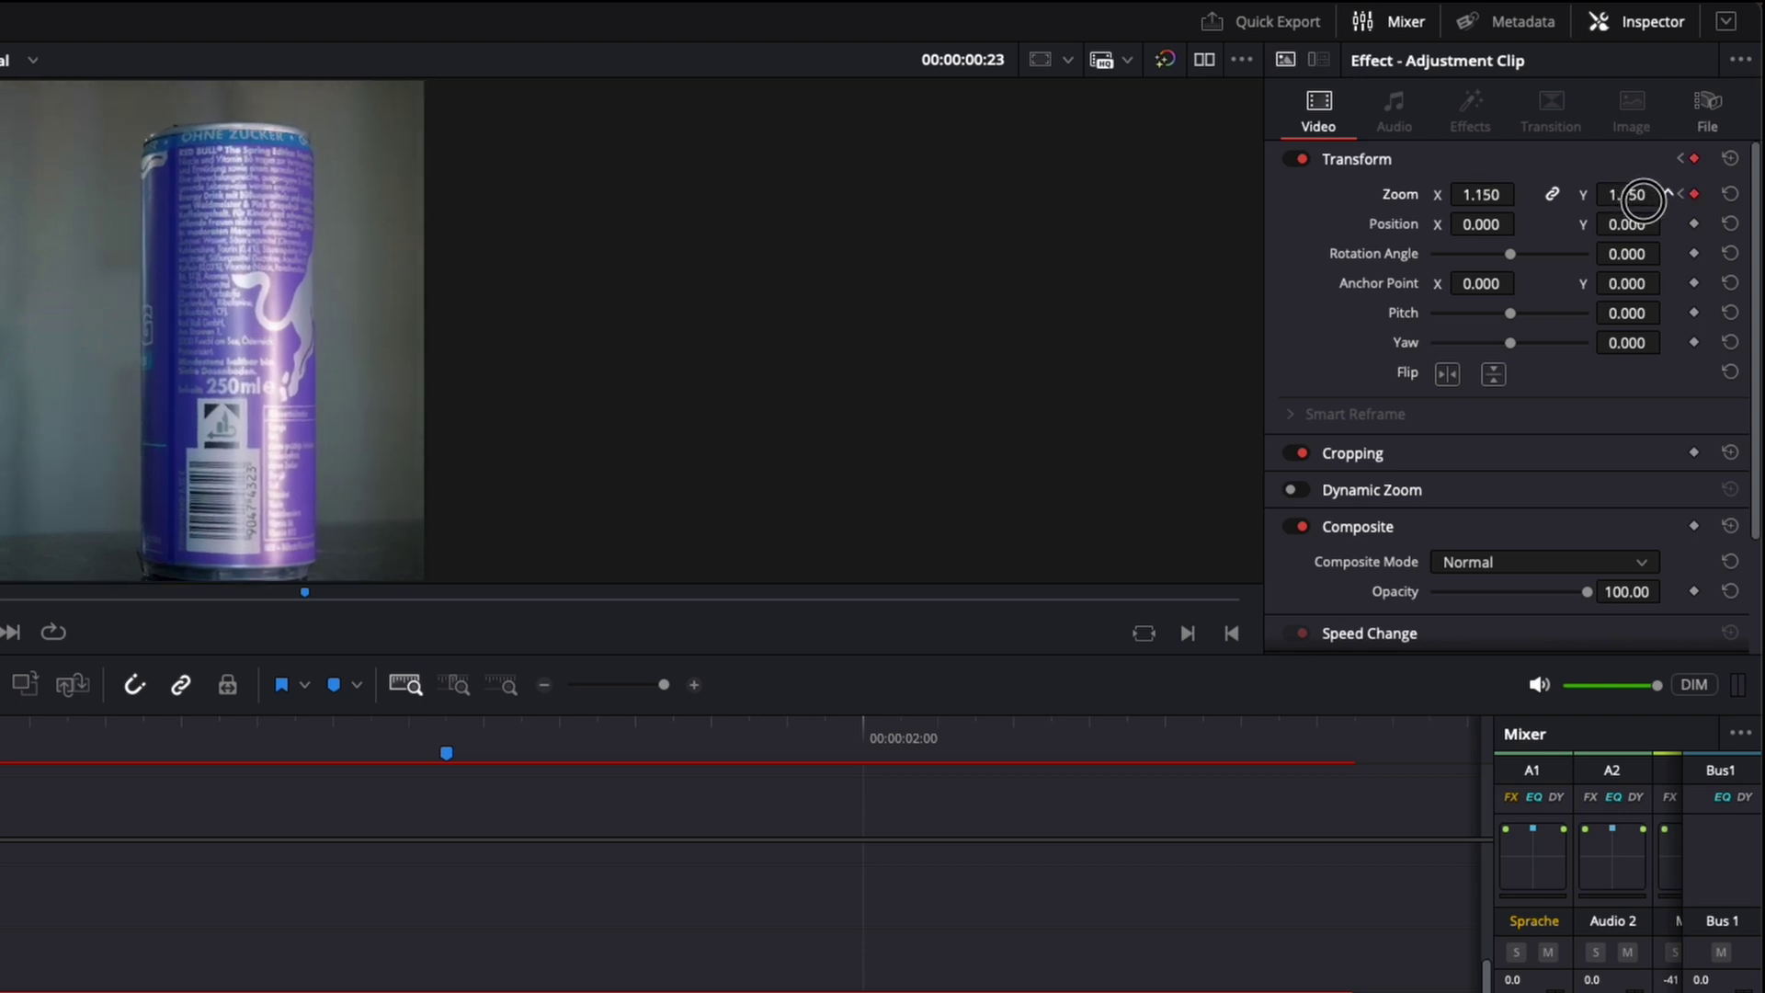
- Ease into the end zoom keyframe and ease out of the first zoom keyframe
{"action": "right_click", "coordinate": [1695, 194]}
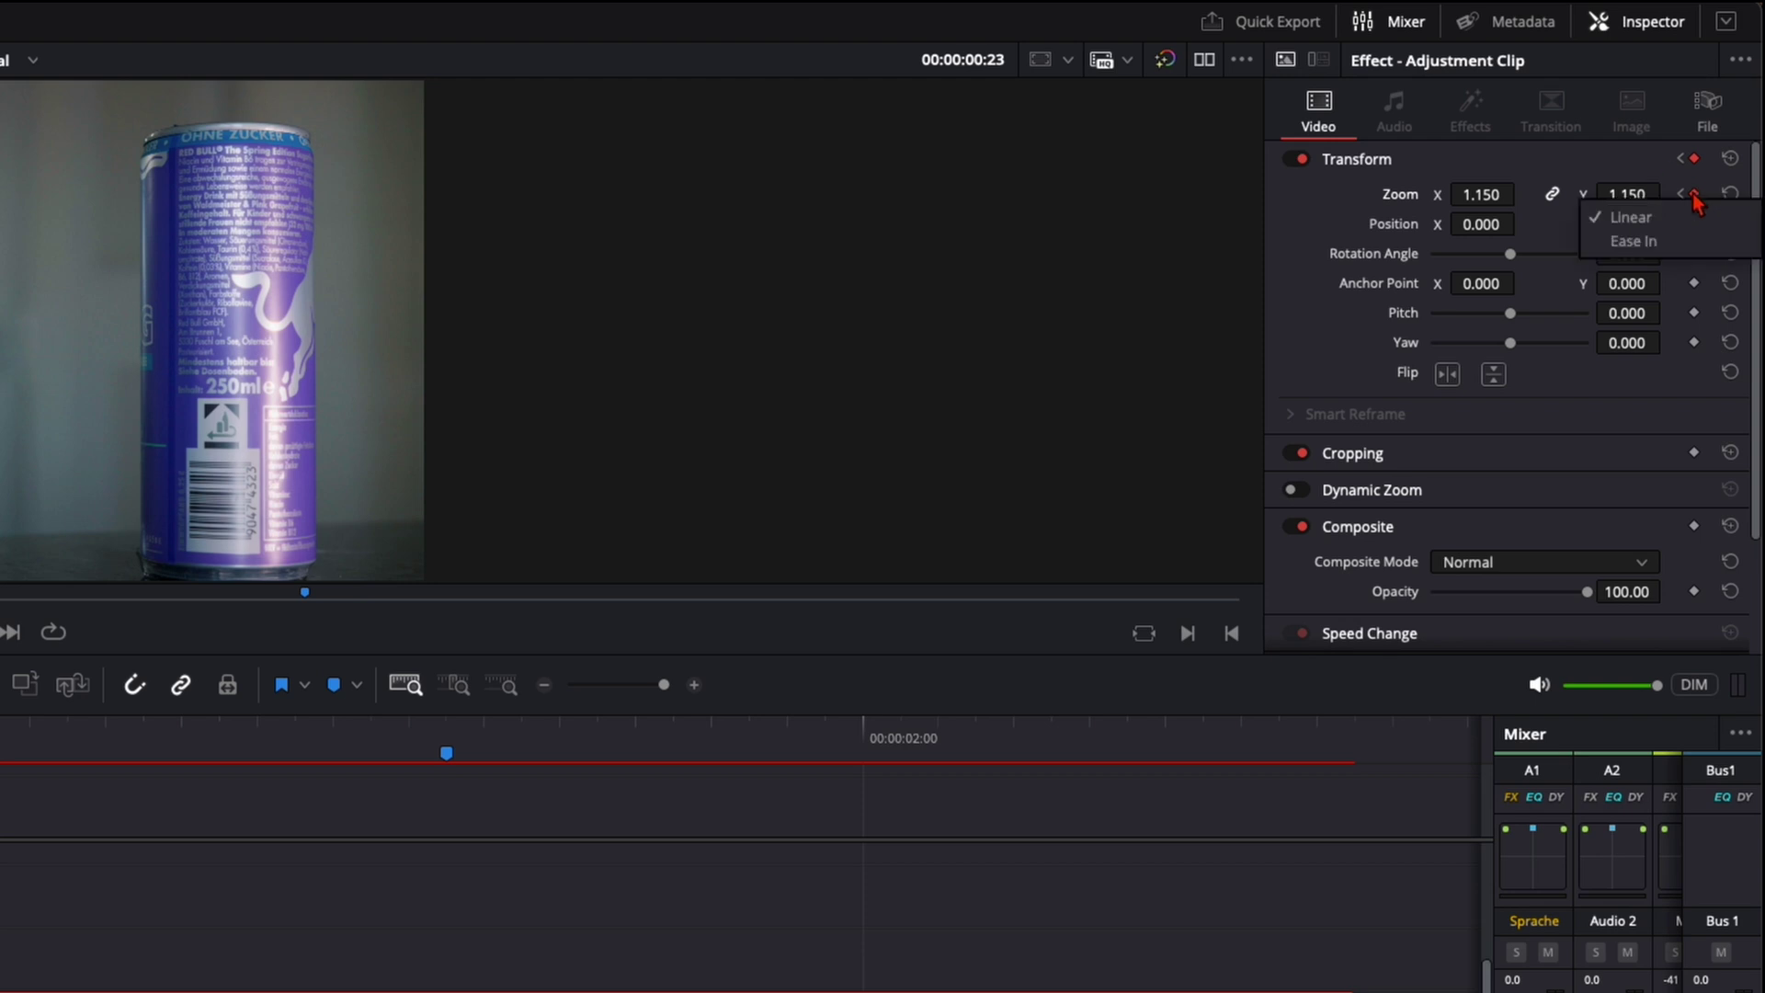
{"action": "left_click", "coordinate": [1636, 242]}
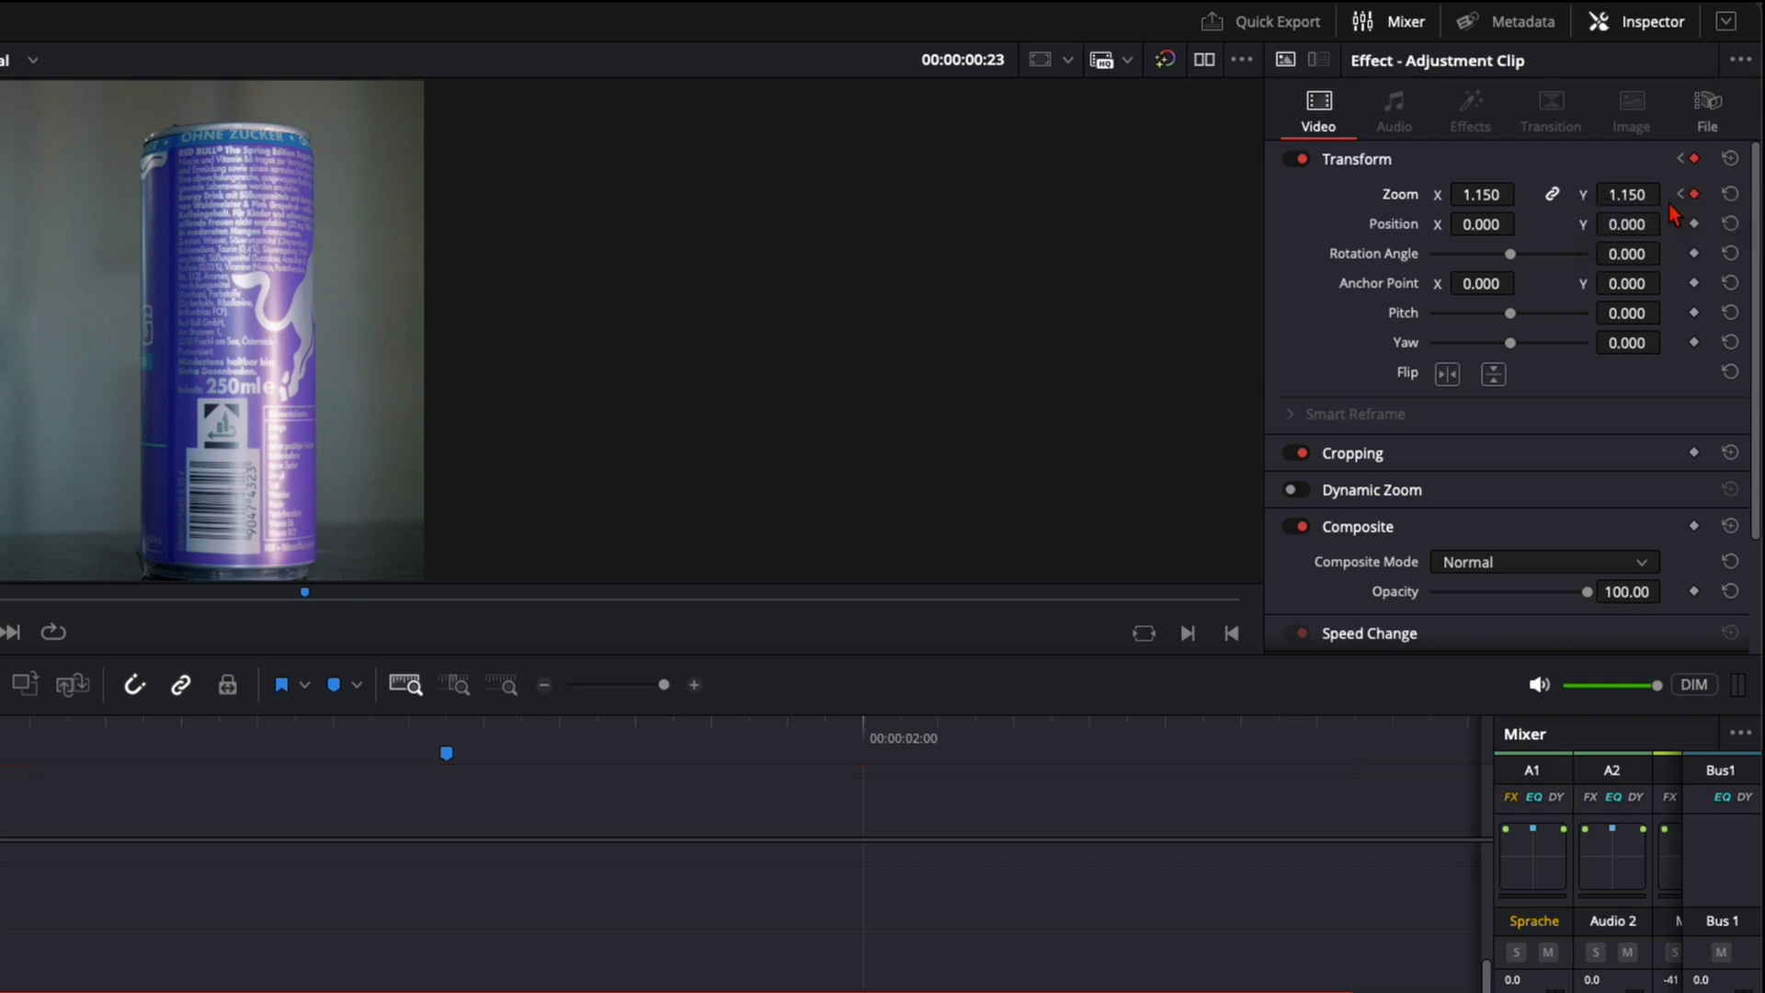
{"action": "left_click", "coordinate": [1679, 195]}
{"action": "right_click", "coordinate": [1694, 195]}
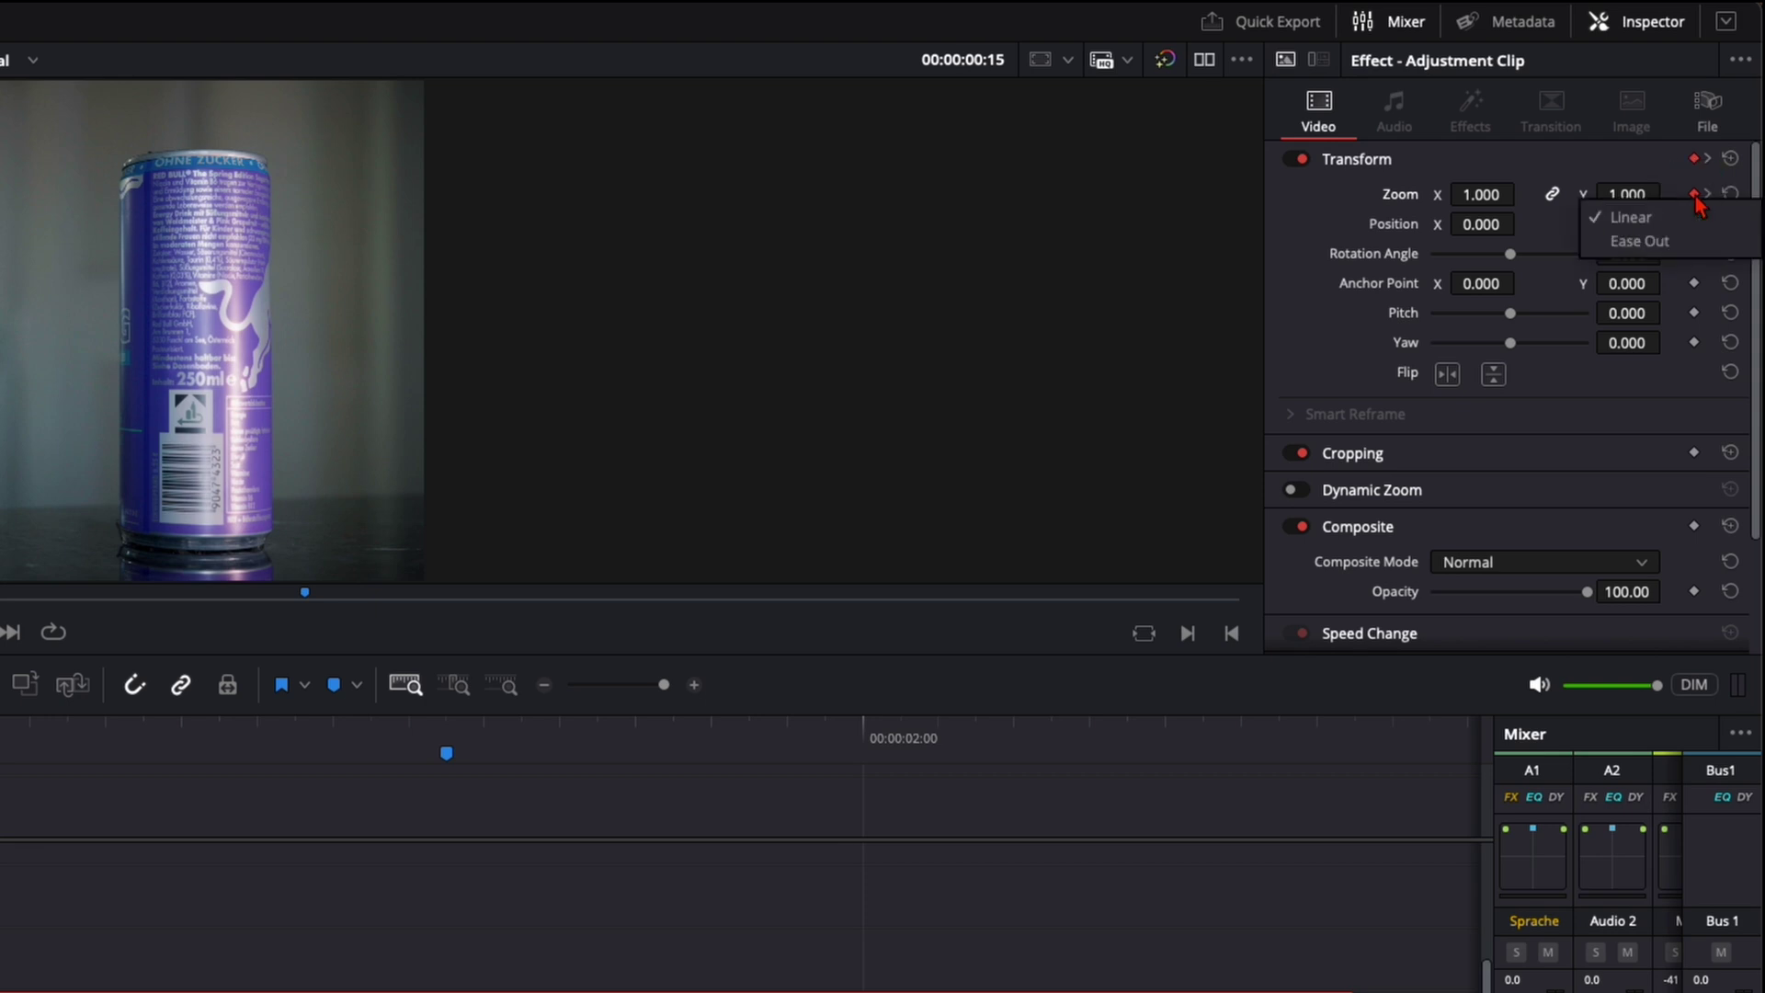
{"action": "left_click", "coordinate": [1654, 241]}
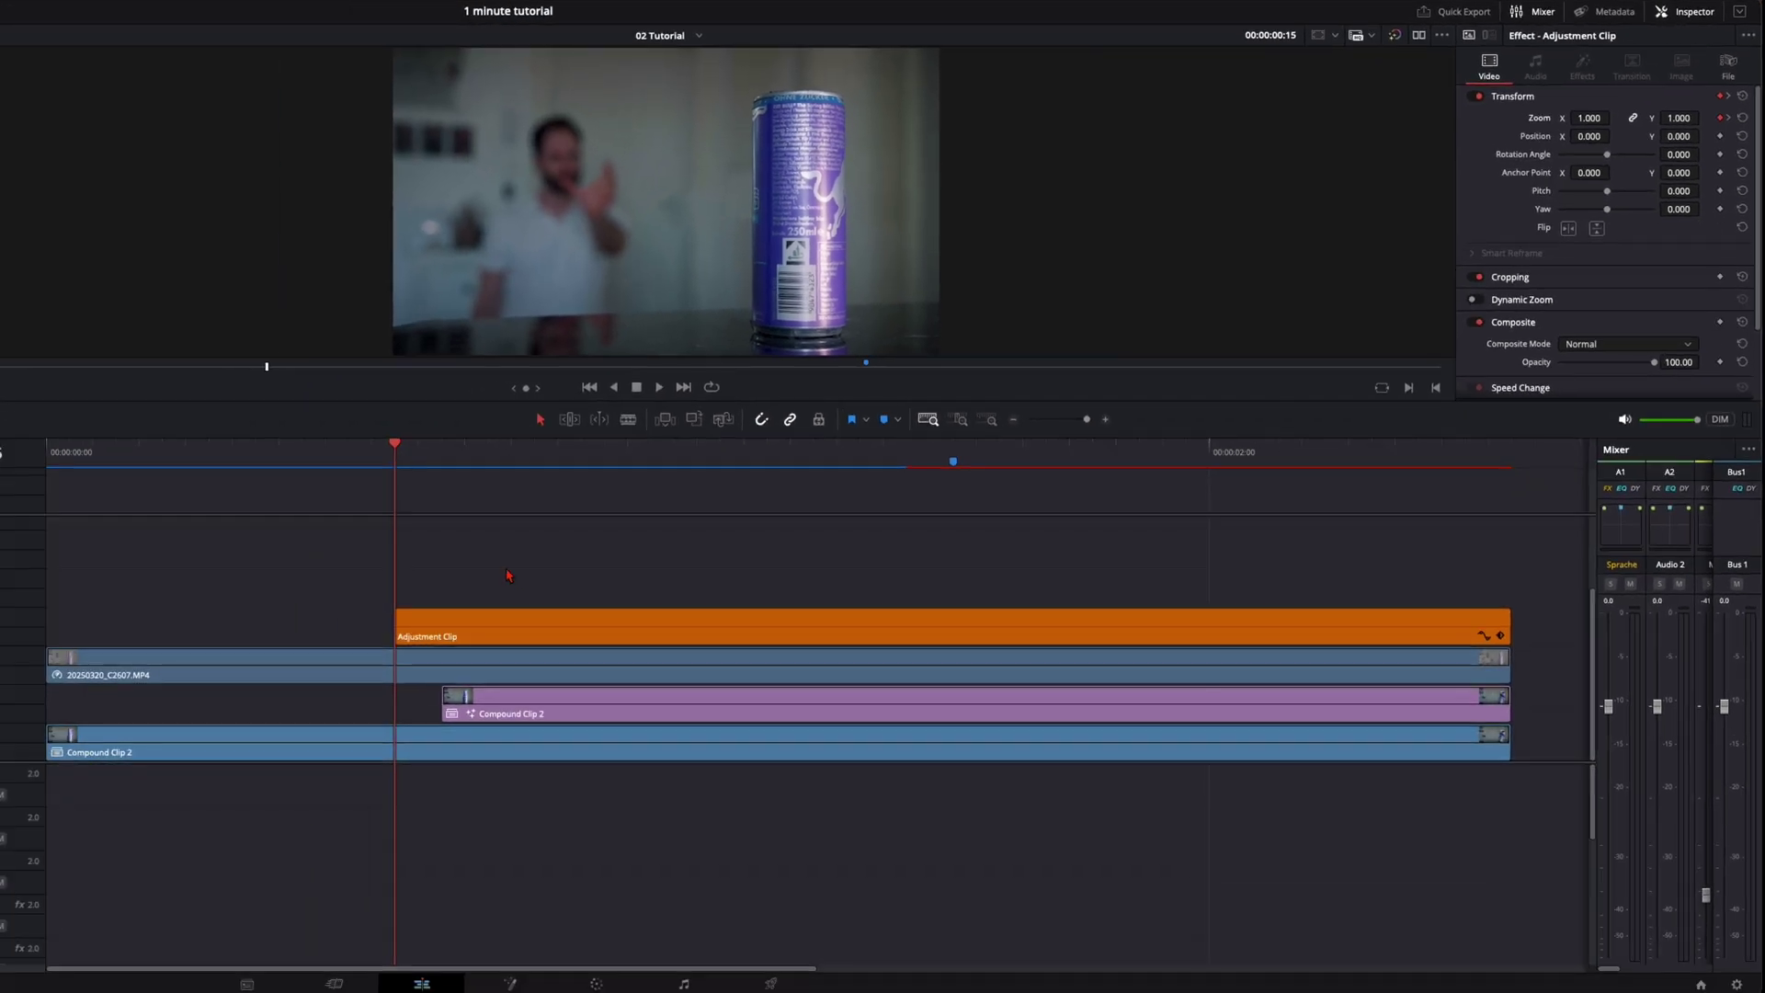
- Preview the zoom, then shift the adjustment clip 16 frames later and fit the timeline
{"action": "key", "text": "space"}
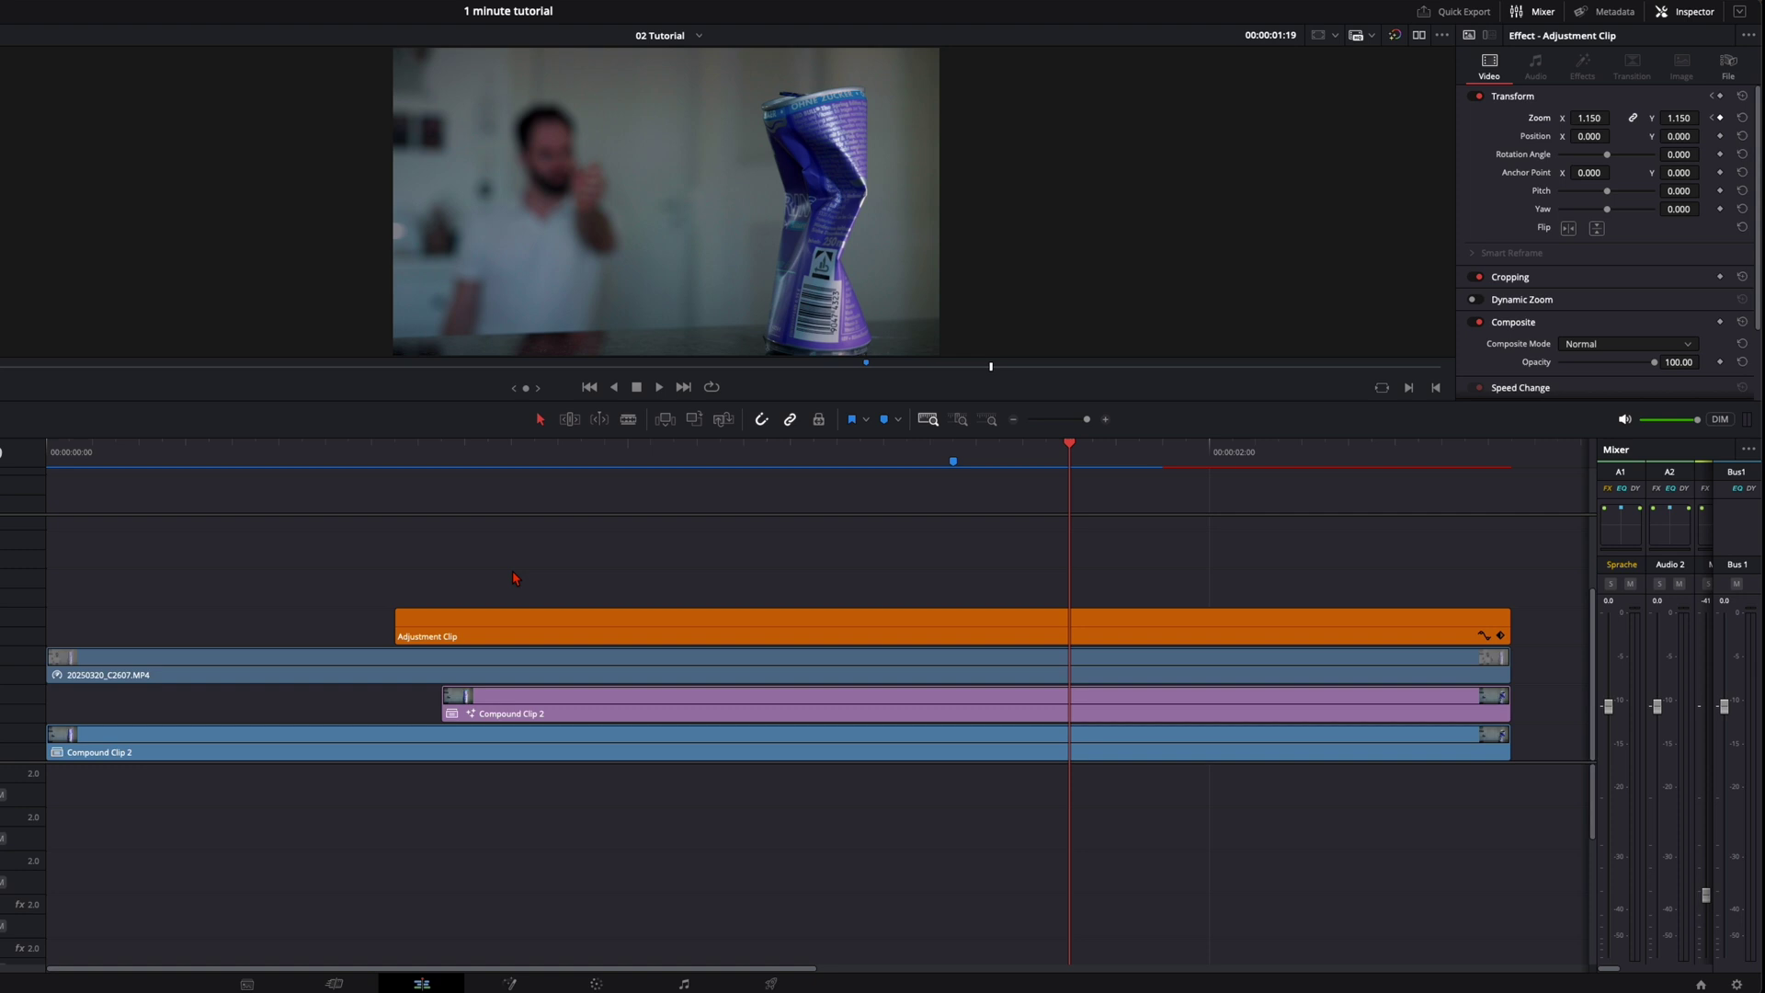
{"action": "key", "text": "shift+Up"}
{"action": "left_click_drag", "start_coordinate": [654, 646], "coordinate": [1029, 642]}
{"action": "key", "text": "ctrl+minus"}
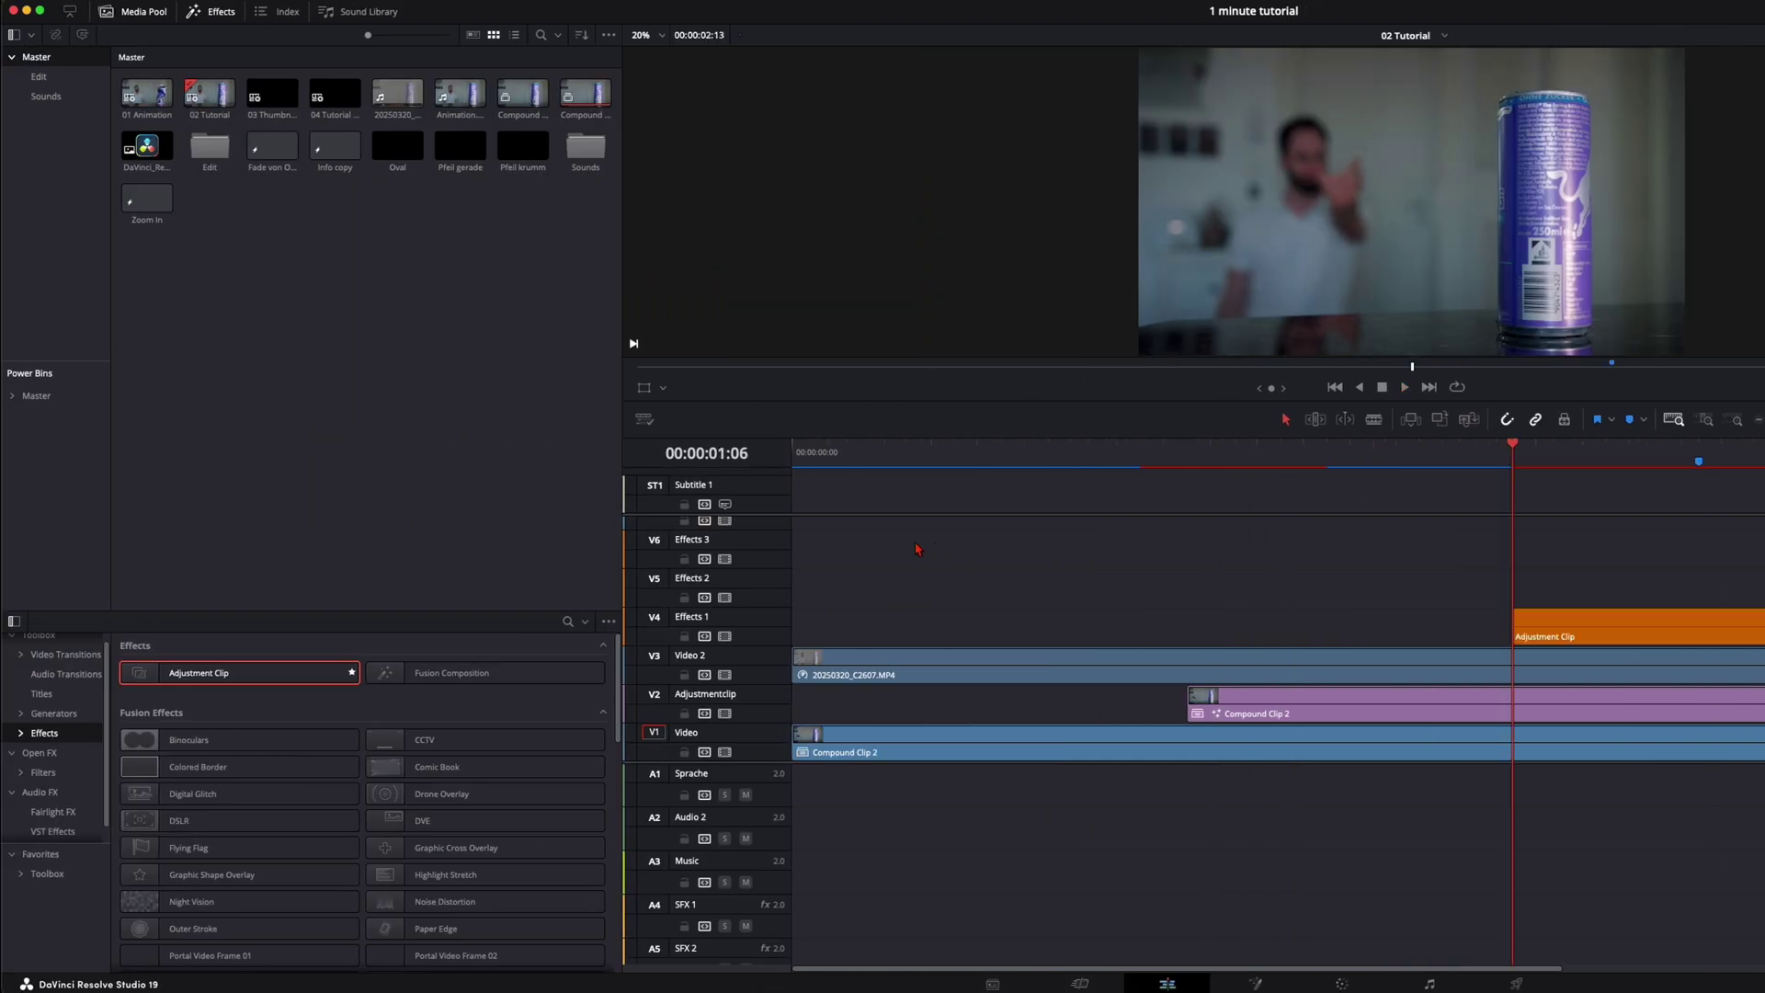
- Stack a second adjustment clip above the first and apply the Open FX Vignette effect to it
{"action": "left_click", "coordinate": [253, 678]}
{"action": "left_click_drag", "start_coordinate": [253, 677], "coordinate": [1514, 592]}
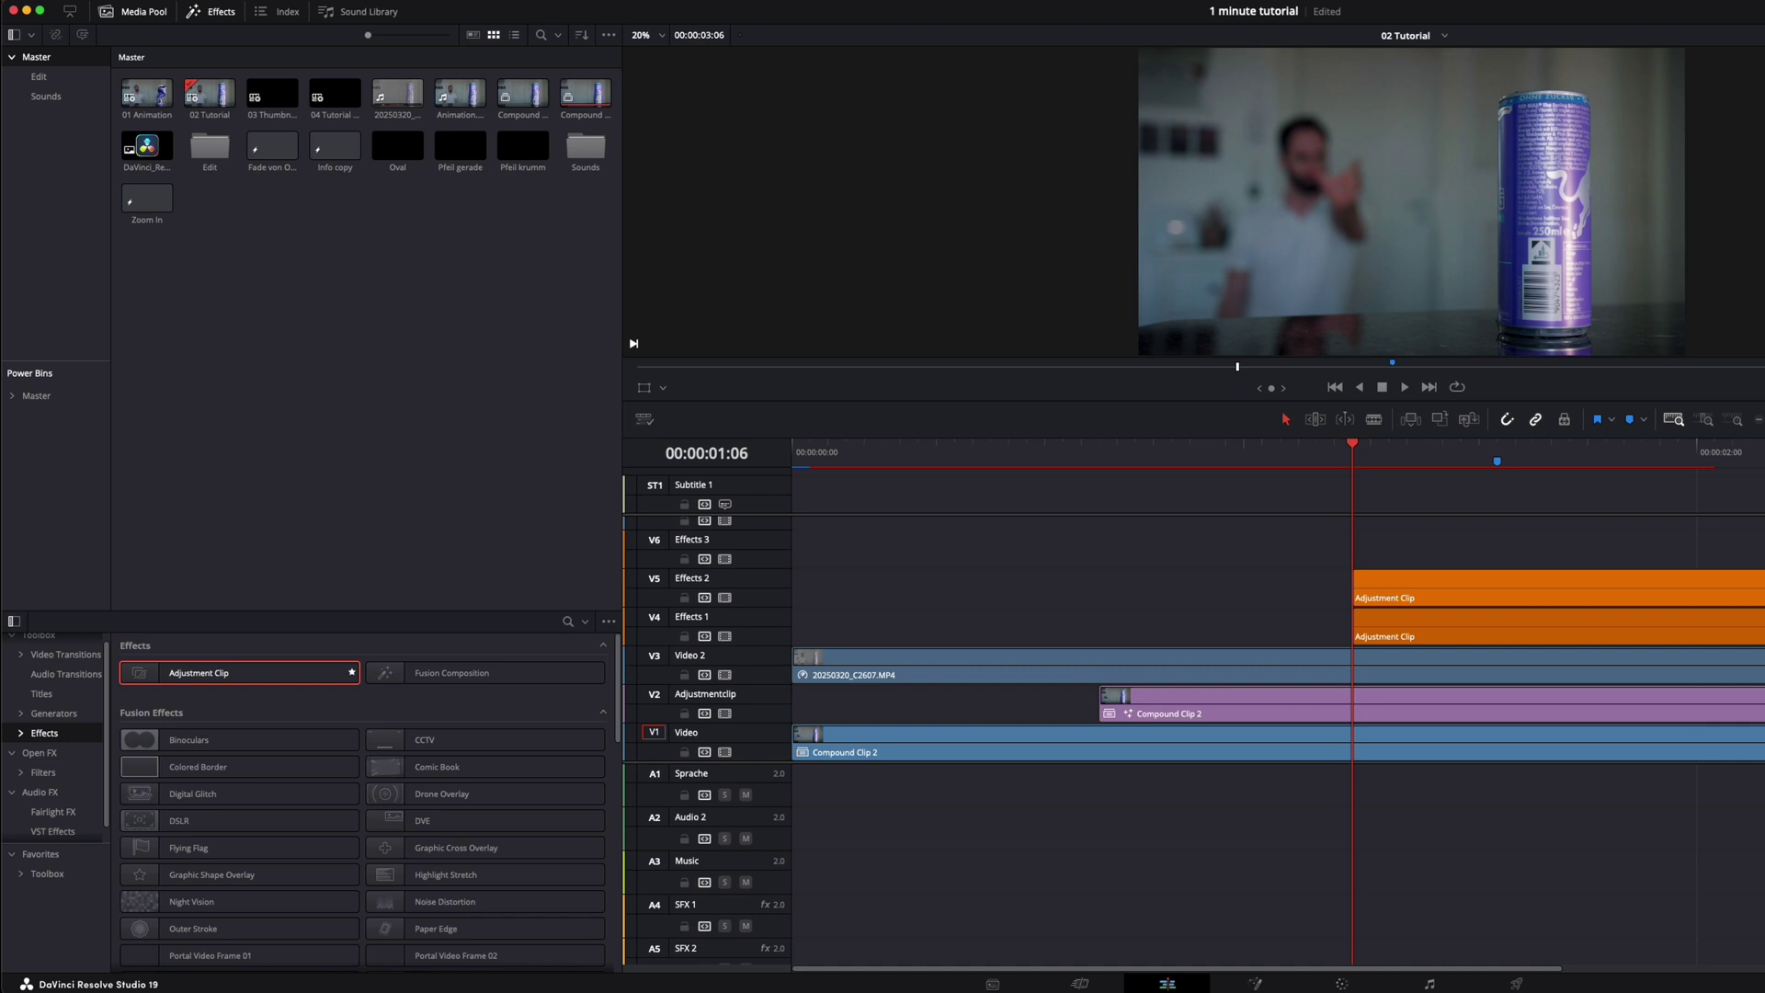
{"action": "left_click", "coordinate": [39, 751]}
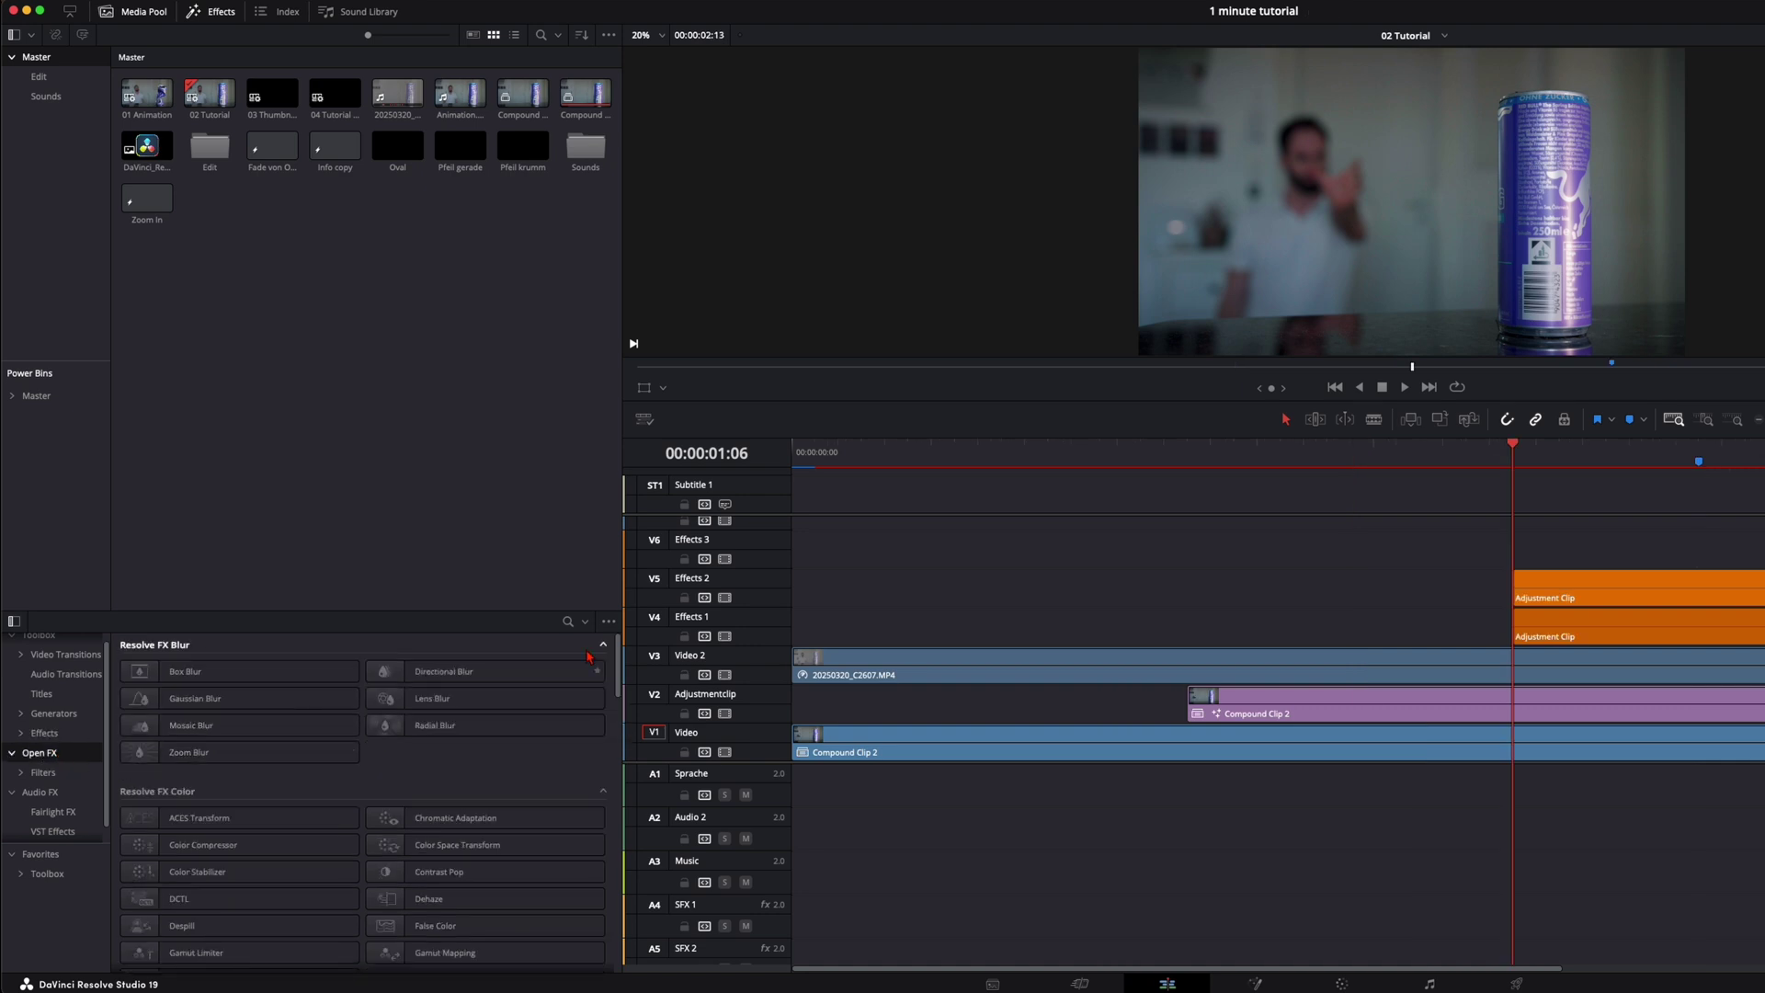
{"action": "left_click", "coordinate": [568, 622]}
{"action": "type", "text": "vignette"}
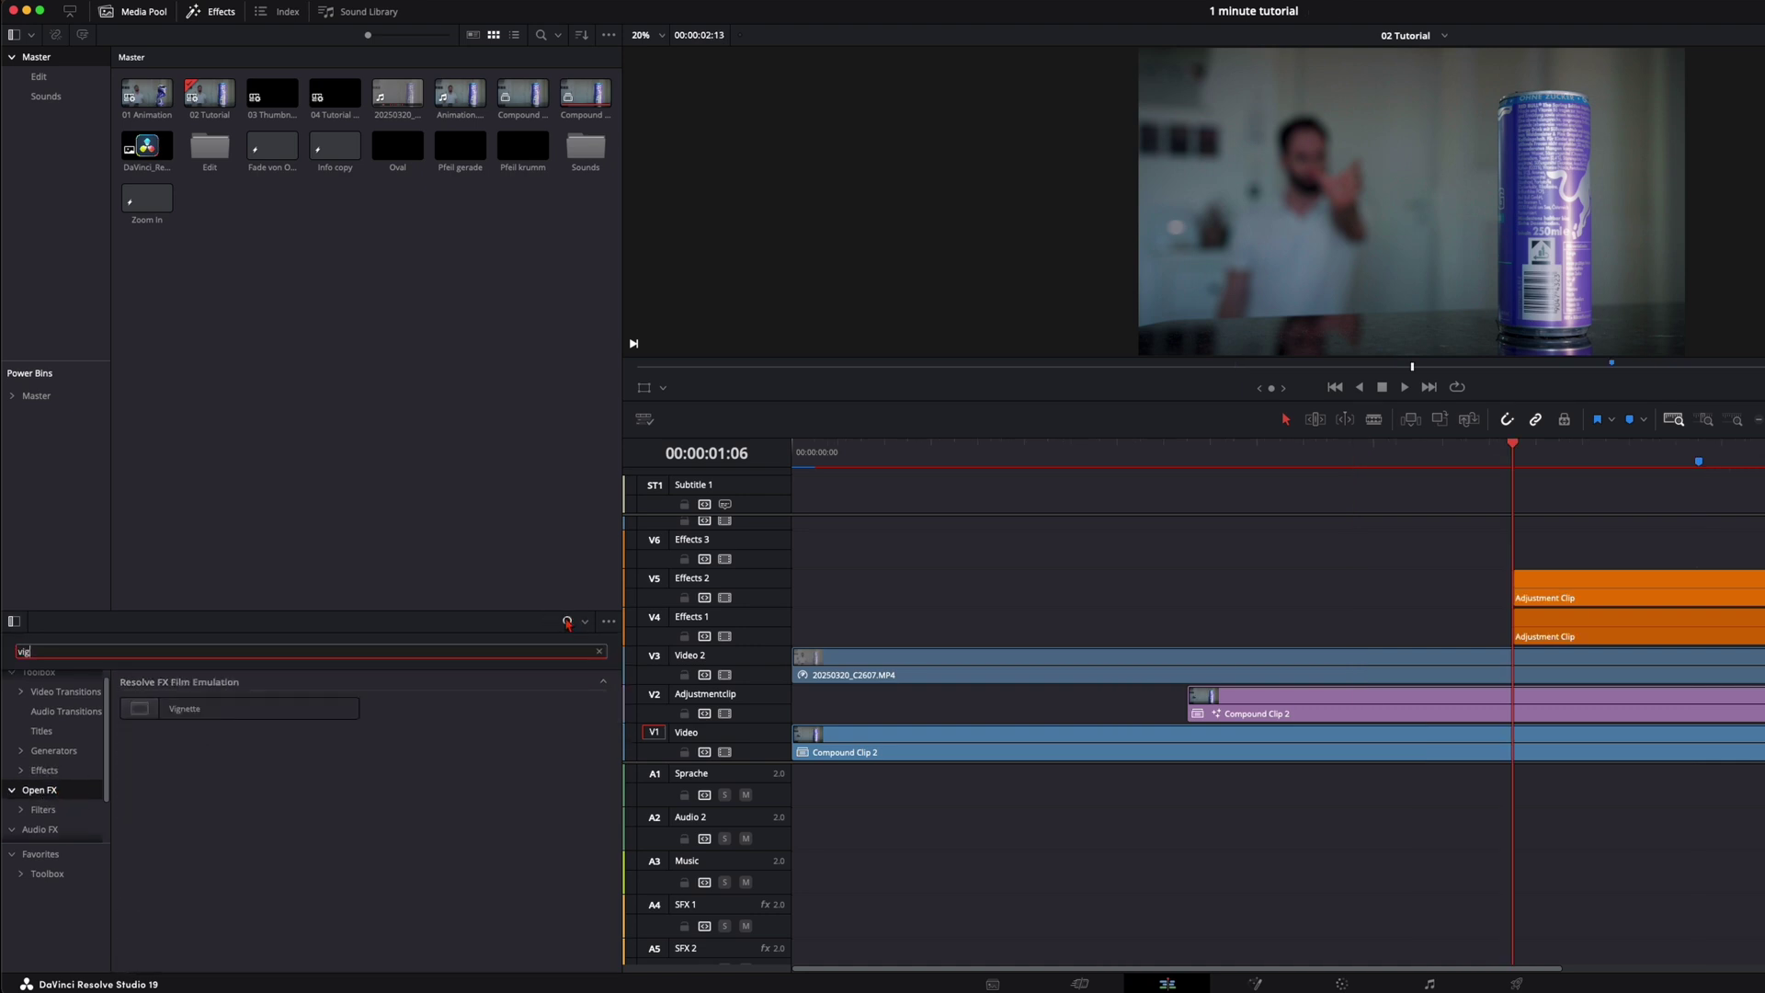
{"action": "left_click_drag", "start_coordinate": [184, 708], "coordinate": [1621, 591]}
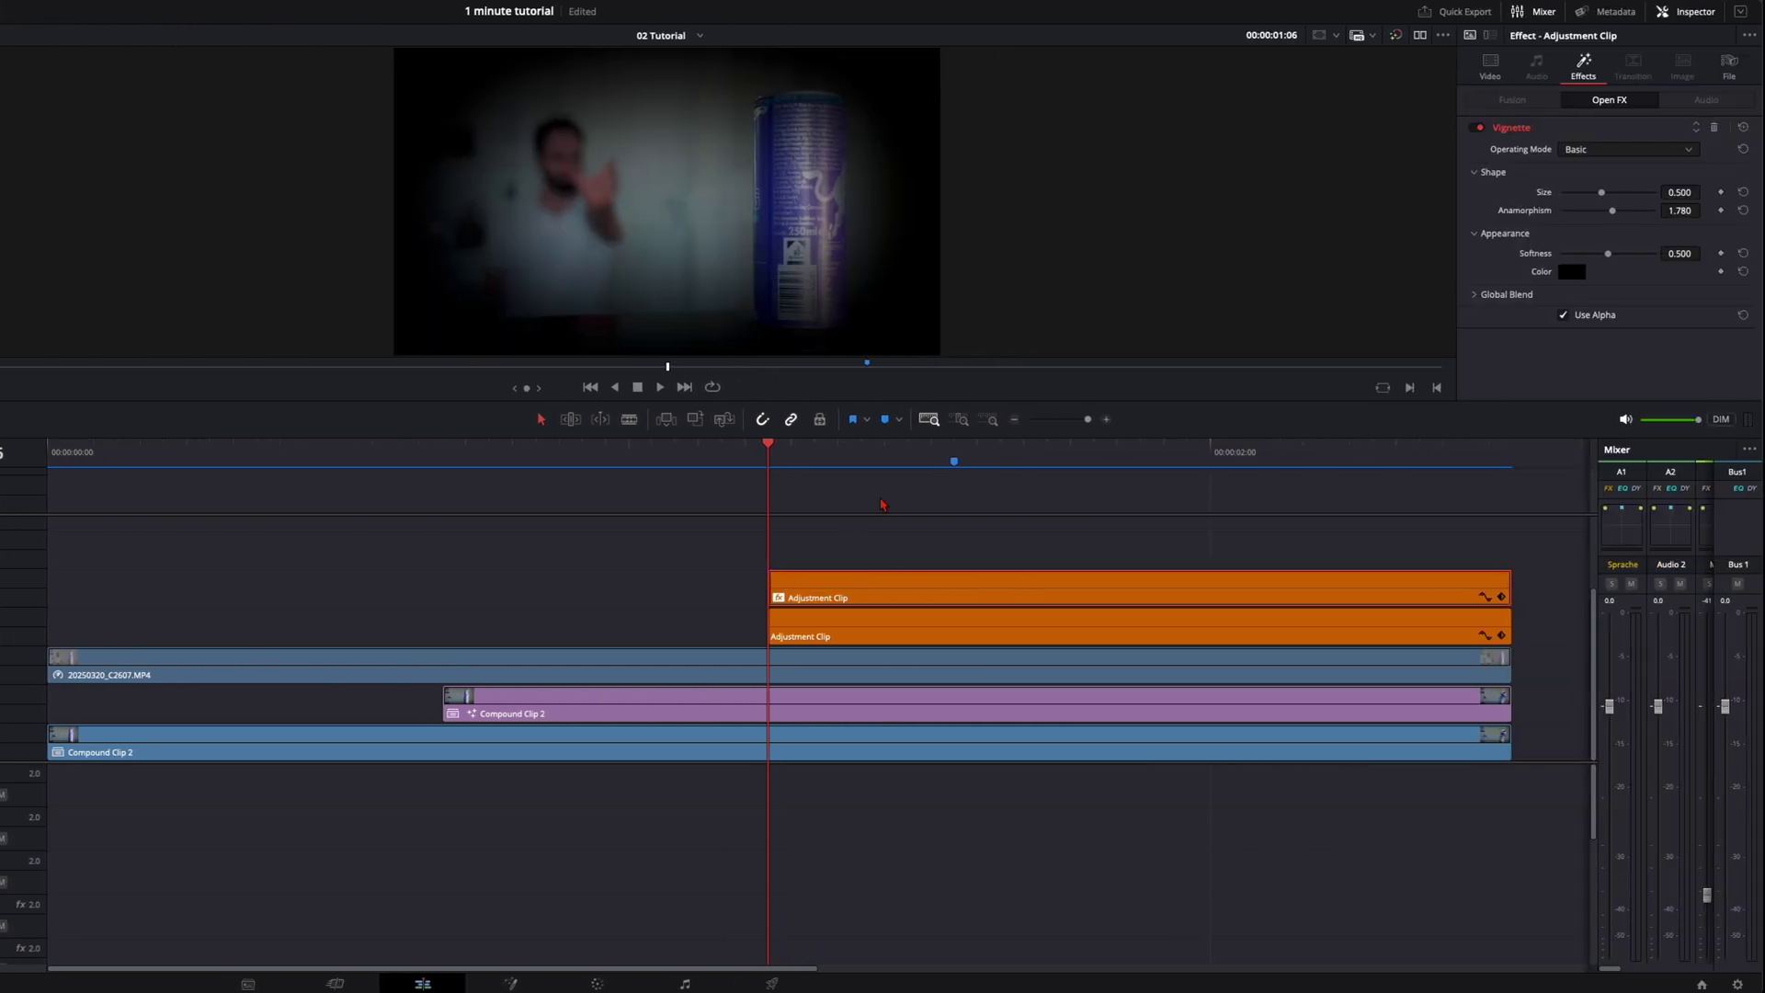
- Set the vignette Size to 1.000, fade the top clip in, and play from the start
{"action": "left_click_drag", "start_coordinate": [1599, 192], "coordinate": [1659, 192]}
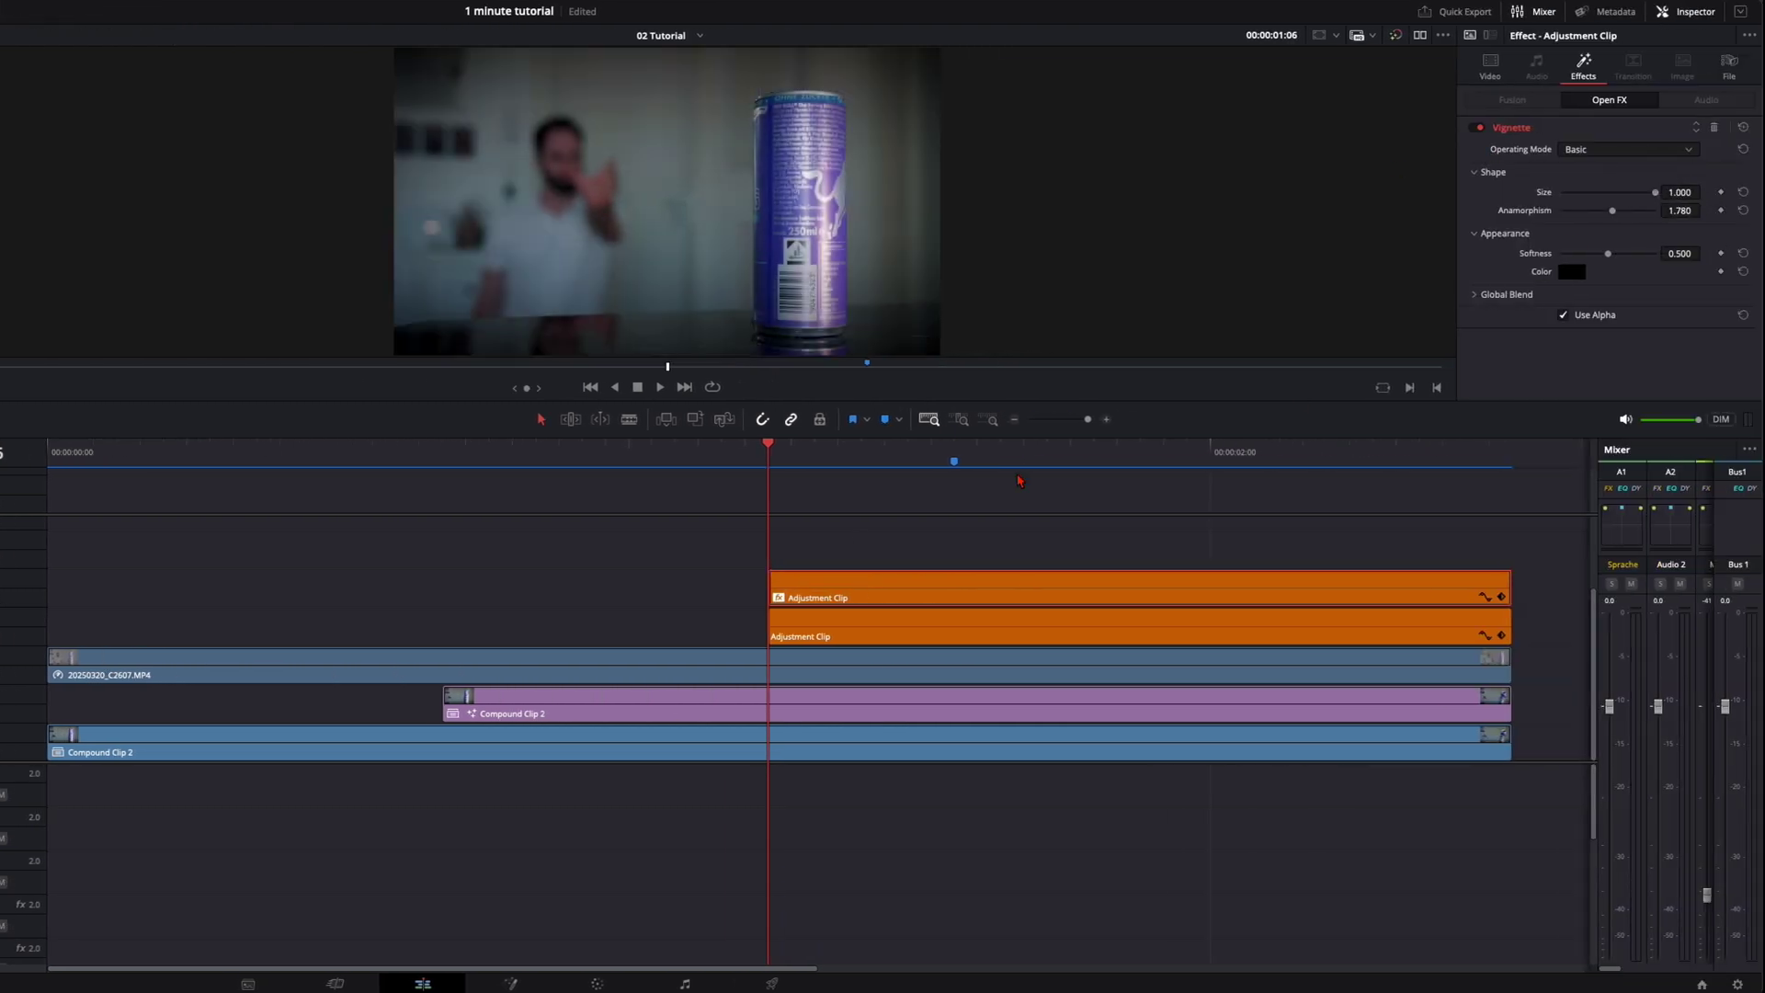
{"action": "left_click_drag", "start_coordinate": [773, 573], "coordinate": [913, 577]}
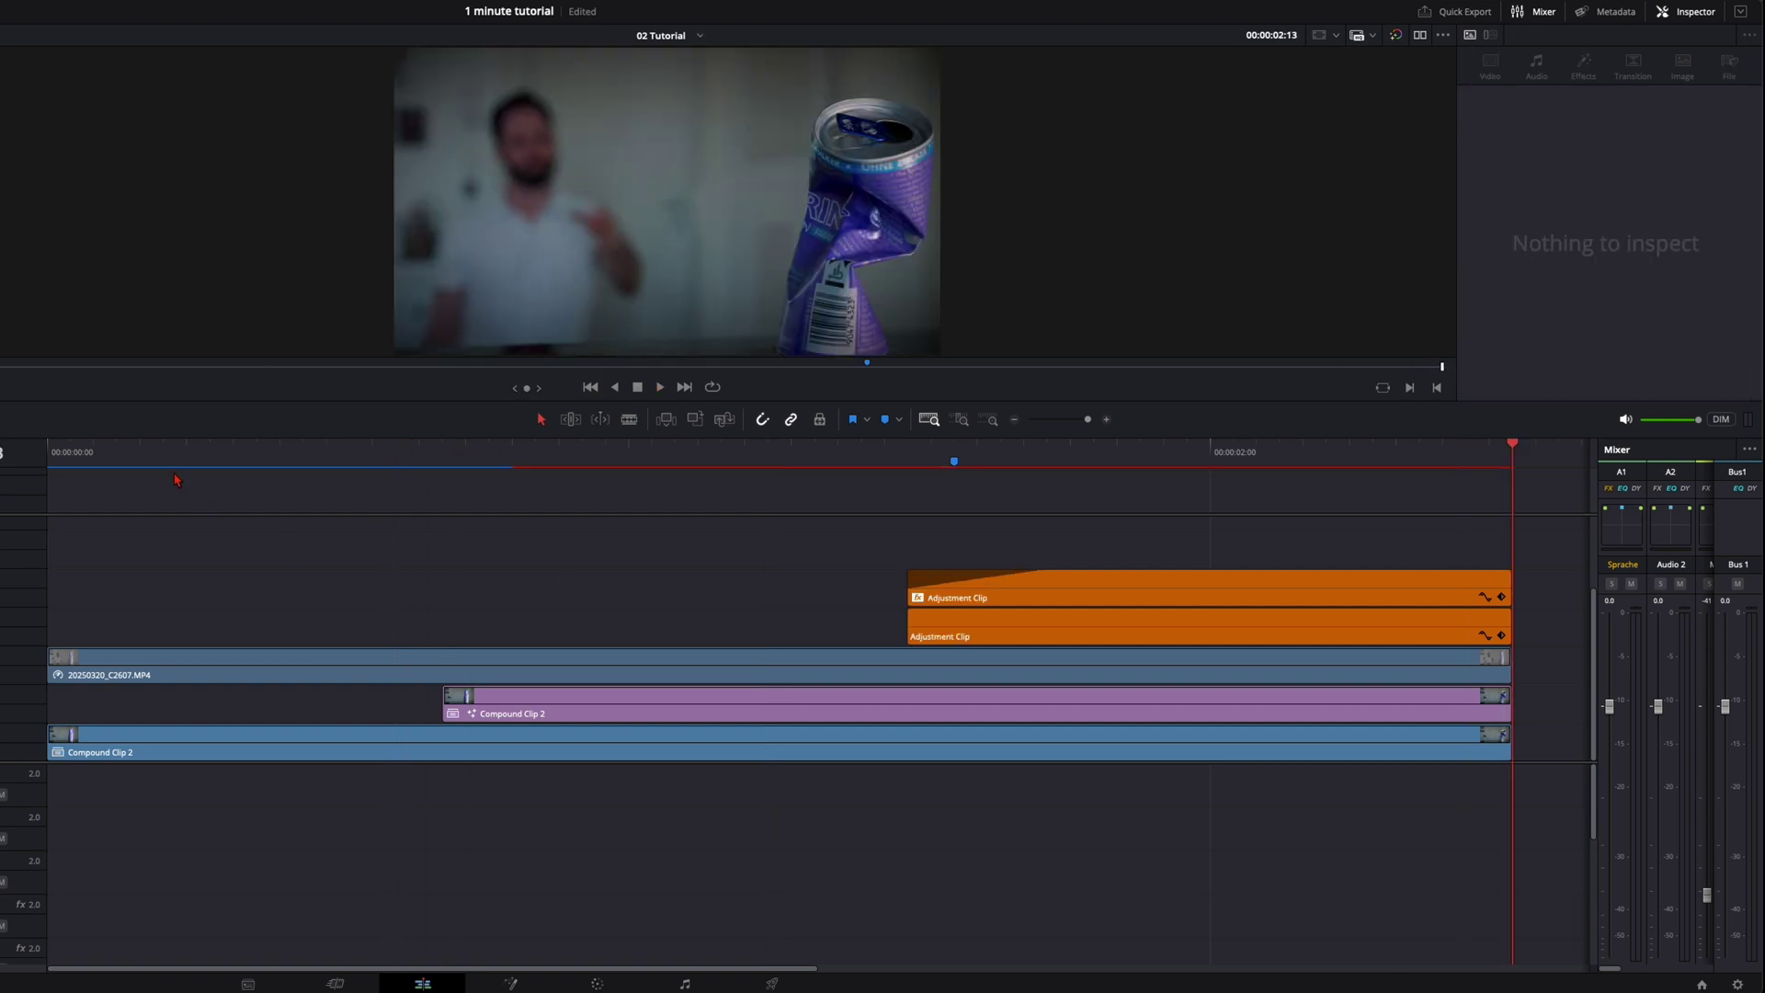
{"action": "key", "text": "Home"}
{"action": "key", "text": "space"}
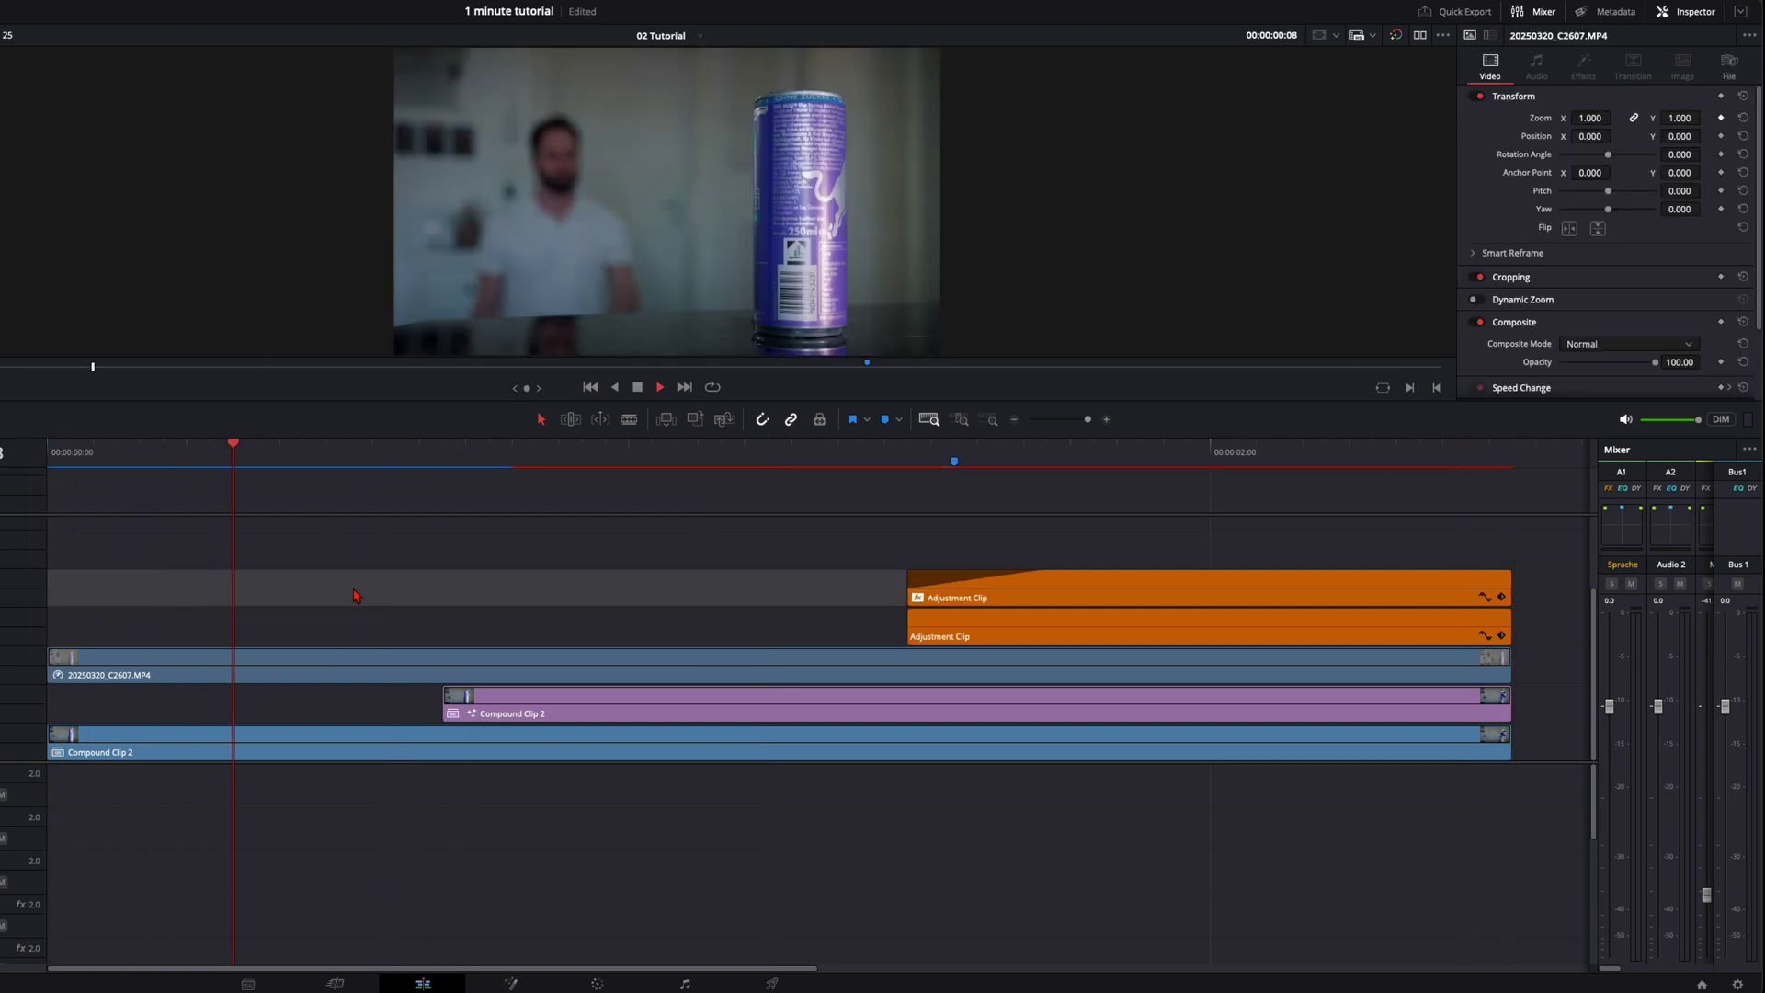